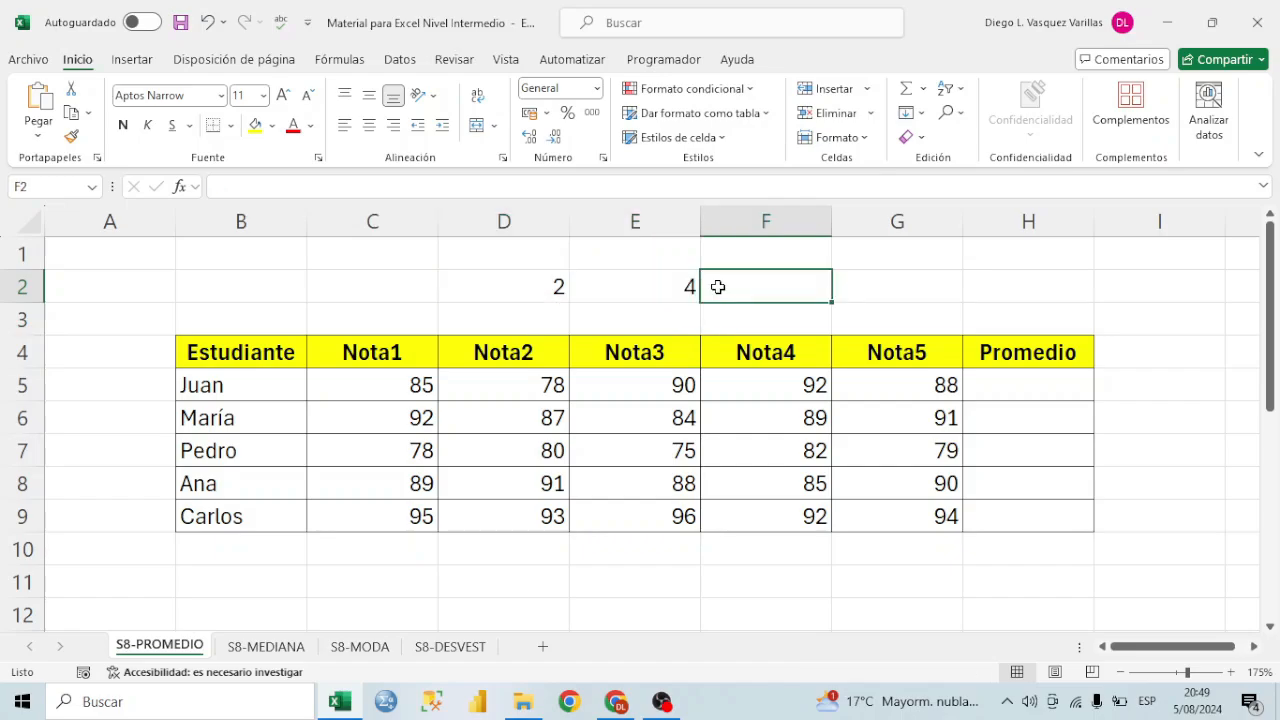
- Enter a formula in F2 that adds D2 and E2, and fill the result cell with yellow
{"action": "type", "text": "+"}
{"action": "left_click", "coordinate": [520, 287]}
{"action": "type", "text": "+"}
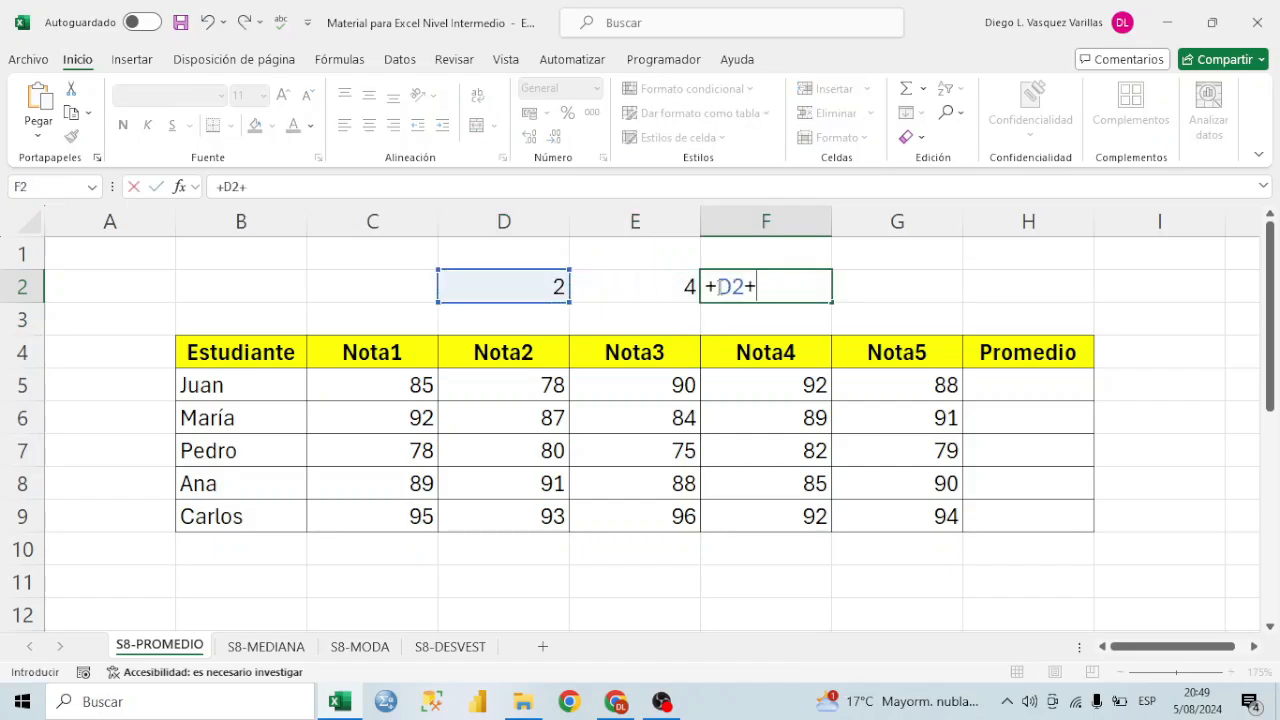
{"action": "left_click", "coordinate": [640, 287]}
{"action": "key", "text": "Return"}
{"action": "left_click", "coordinate": [722, 290]}
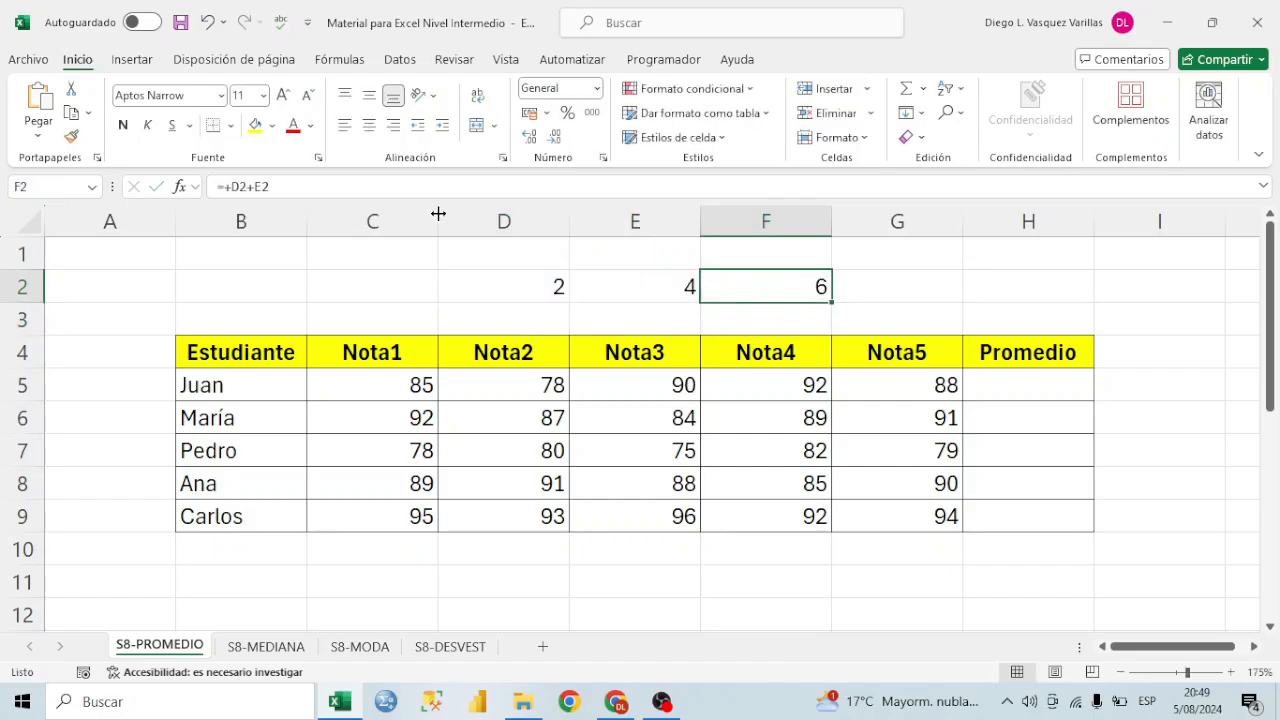
{"action": "left_click", "coordinate": [248, 128]}
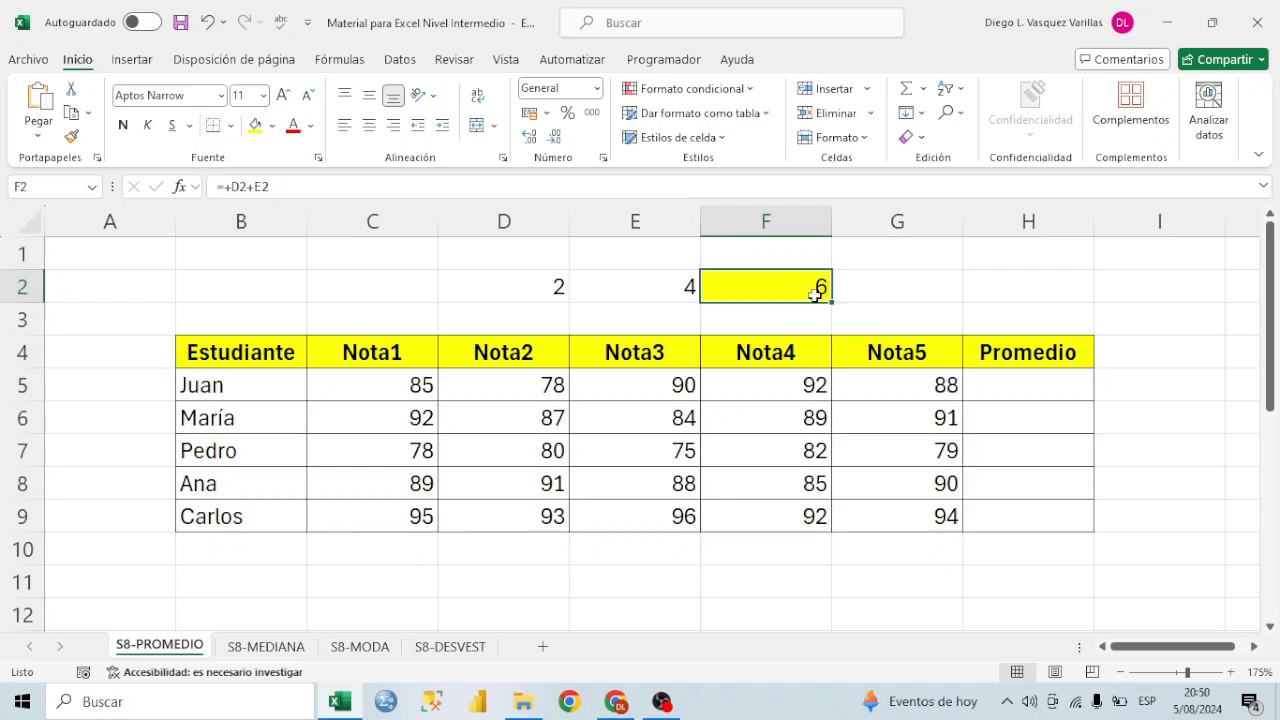
- Calculate the average of the two sample numbers in G2 by dividing F2 by 2, and recheck D2:E2
{"action": "left_click_drag", "start_coordinate": [560, 289], "coordinate": [694, 289]}
{"action": "left_click", "coordinate": [873, 288]}
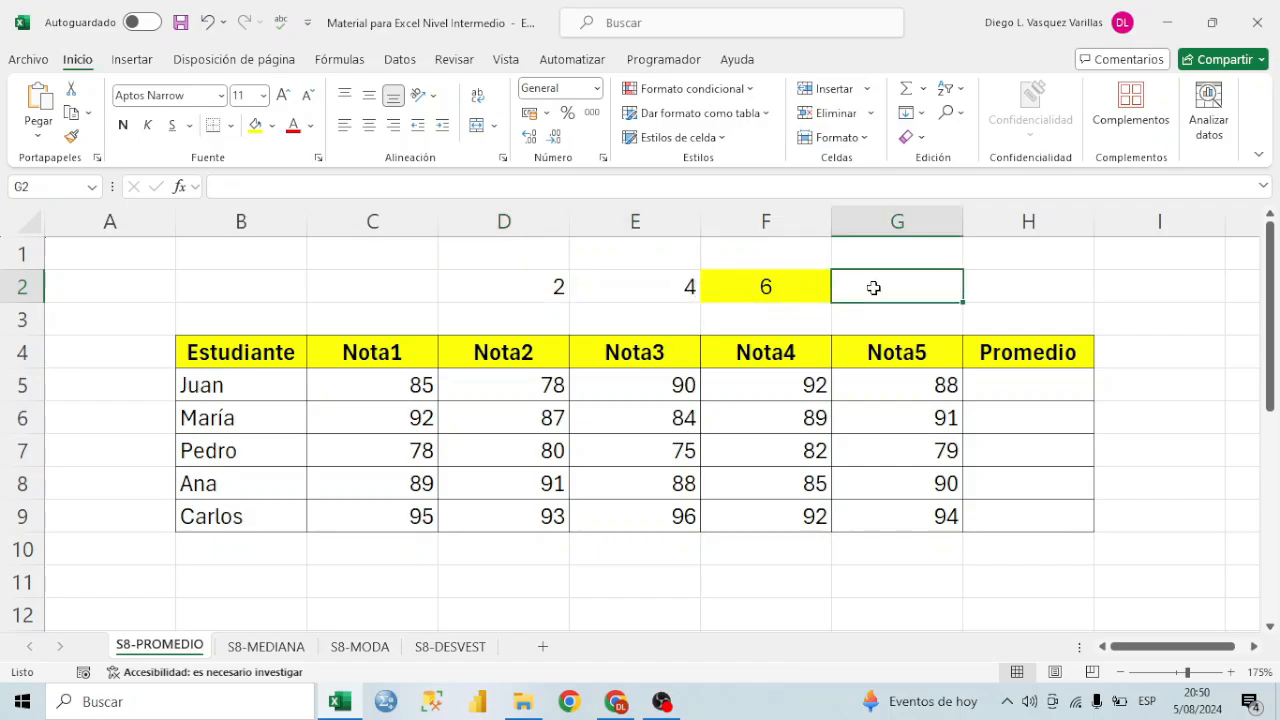
{"action": "type", "text": "+"}
{"action": "key", "text": "Left"}
{"action": "type", "text": "/"}
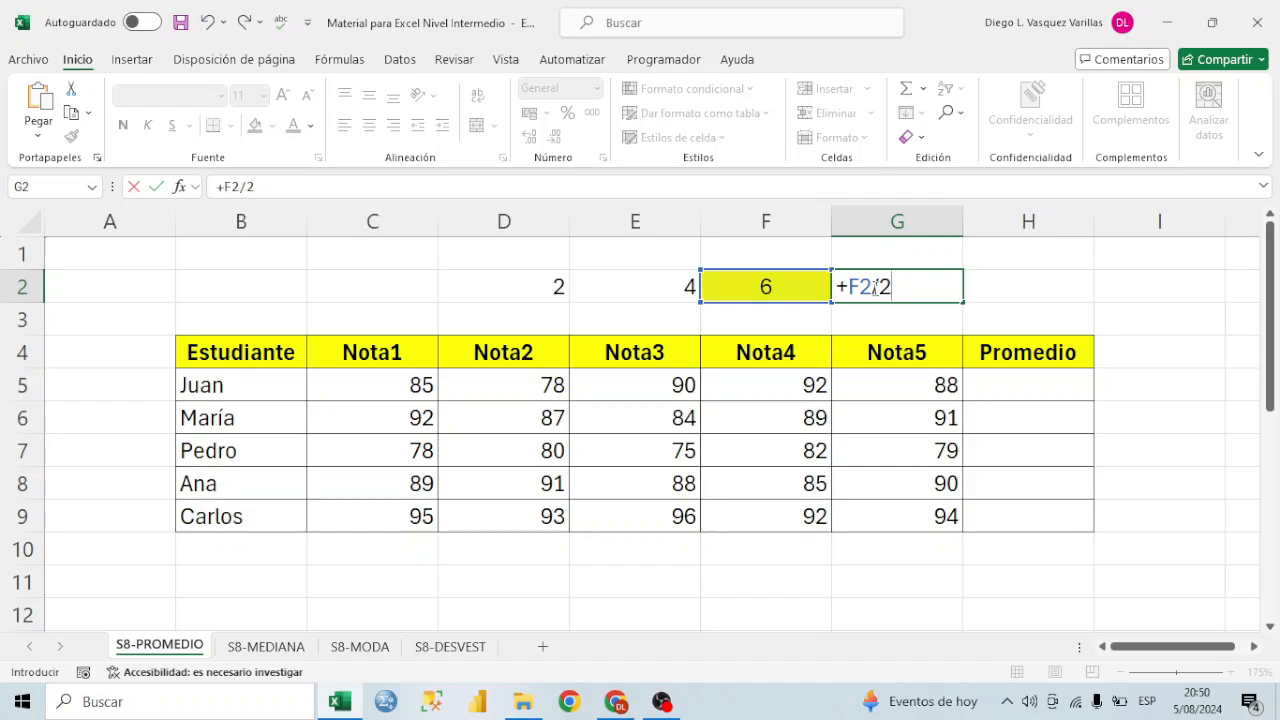
{"action": "key", "text": "Return"}
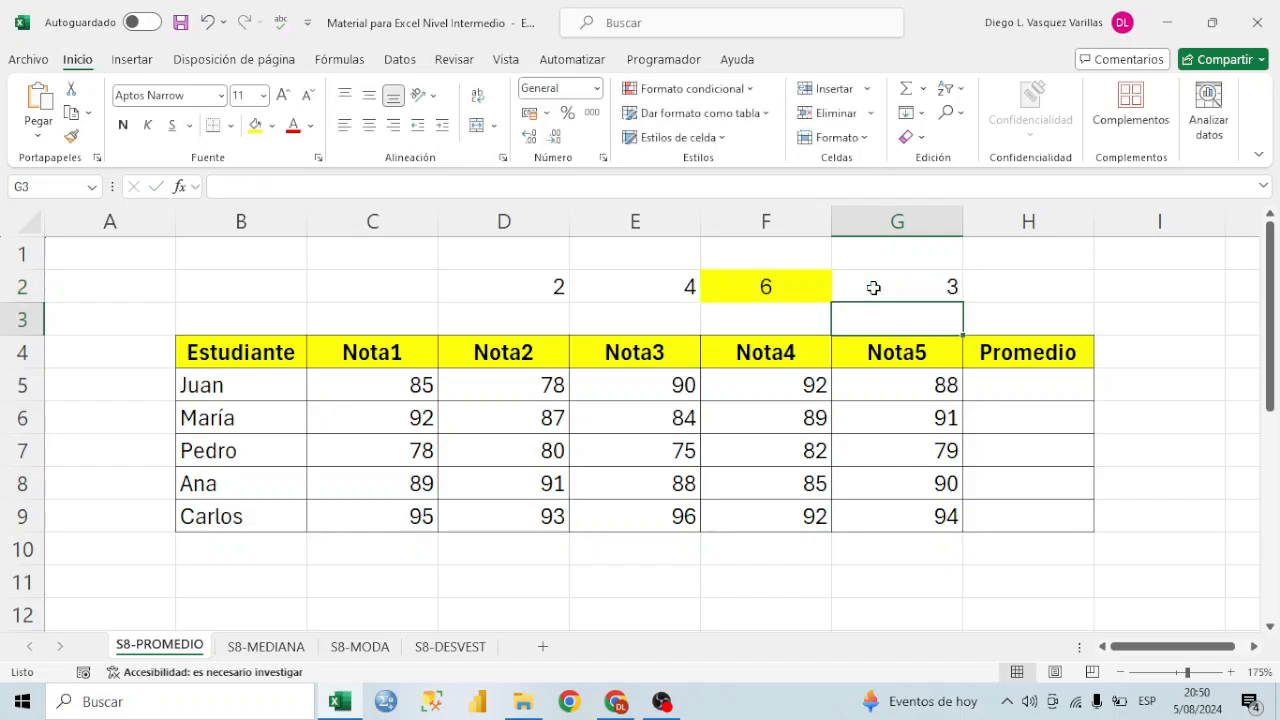
{"action": "left_click", "coordinate": [665, 314]}
{"action": "left_click_drag", "start_coordinate": [557, 289], "coordinate": [651, 286]}
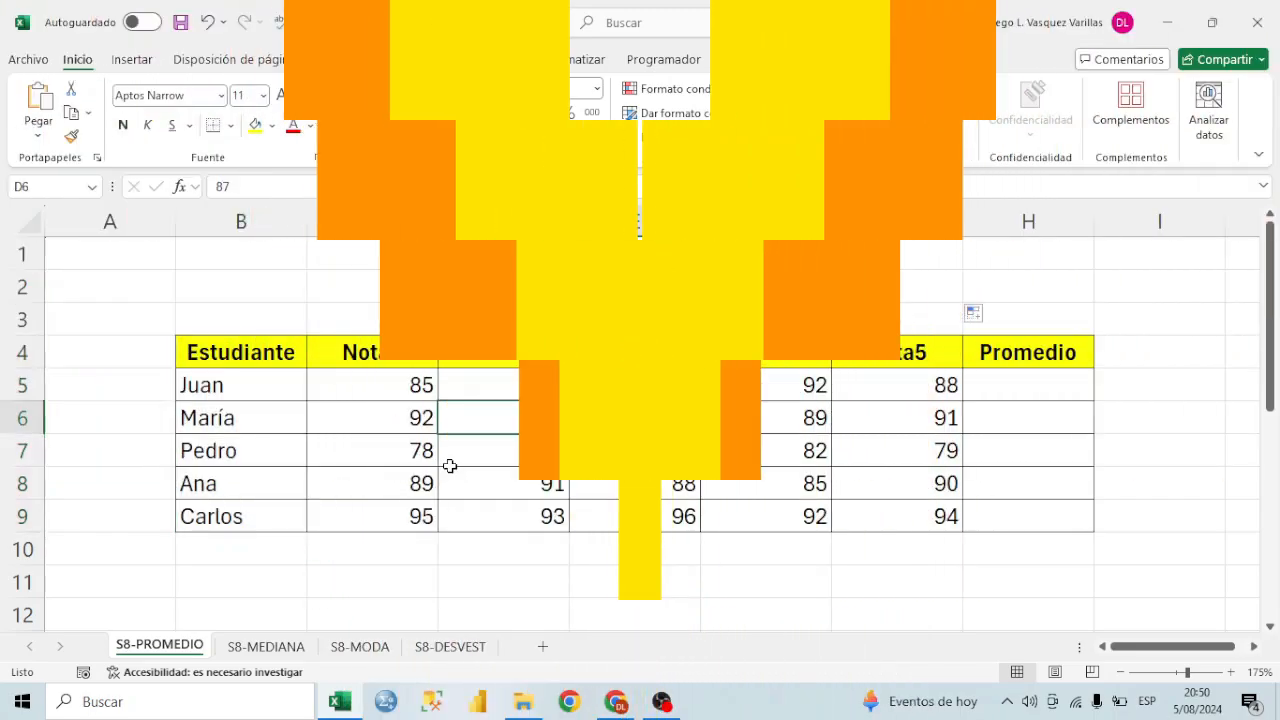
- Examine the student names, the Nota1 to Nota5 headers, the Promedio column and the first student's grades
{"action": "left_click_drag", "start_coordinate": [283, 380], "coordinate": [289, 512]}
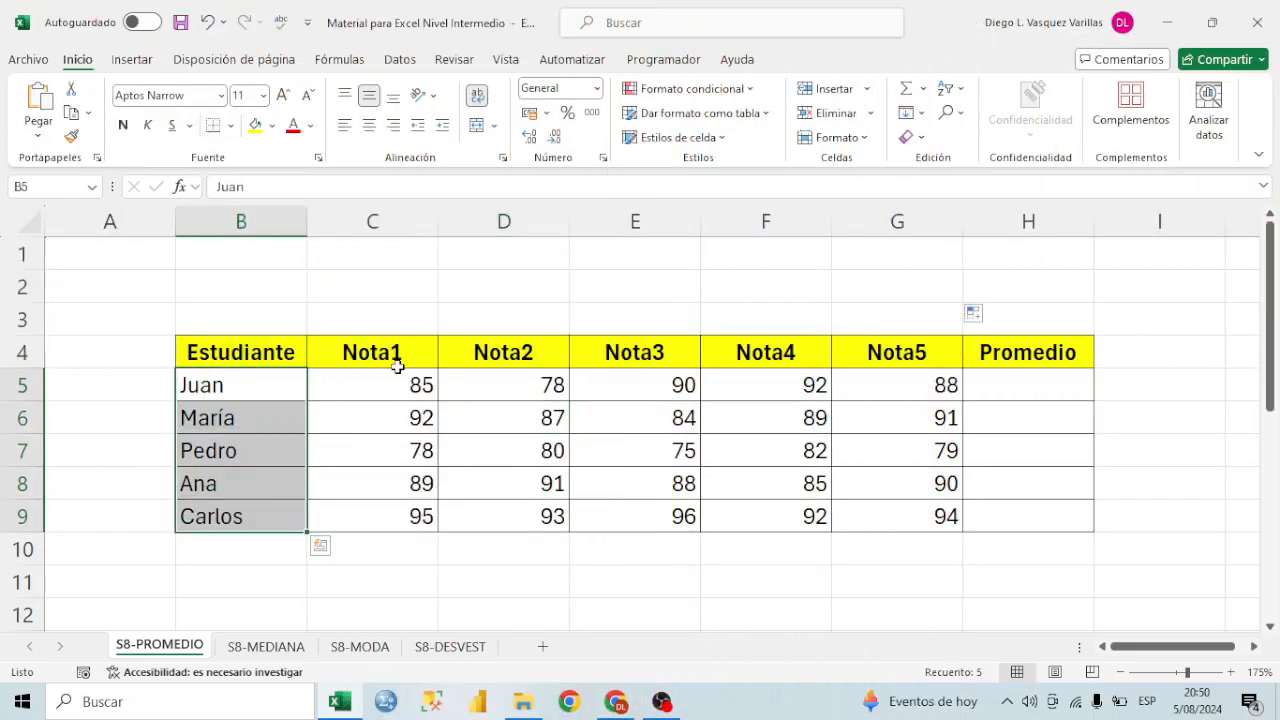
{"action": "left_click_drag", "start_coordinate": [394, 357], "coordinate": [855, 351]}
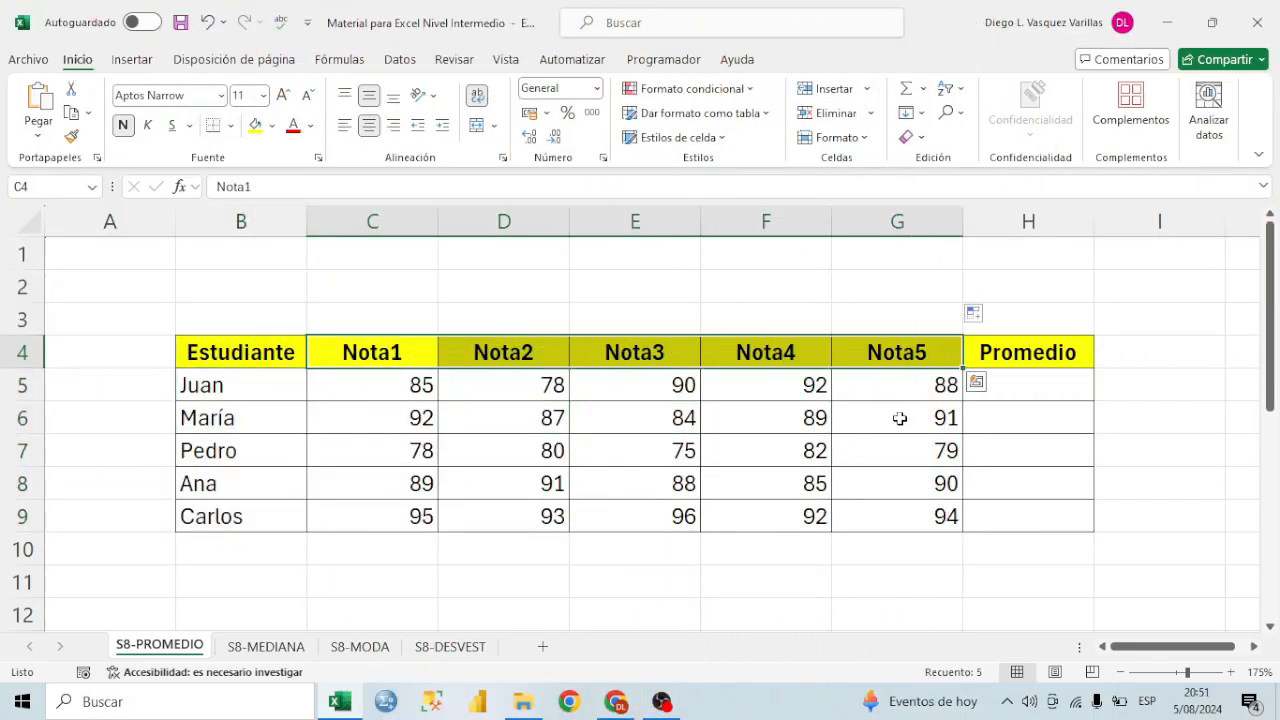
{"action": "left_click", "coordinate": [1040, 386]}
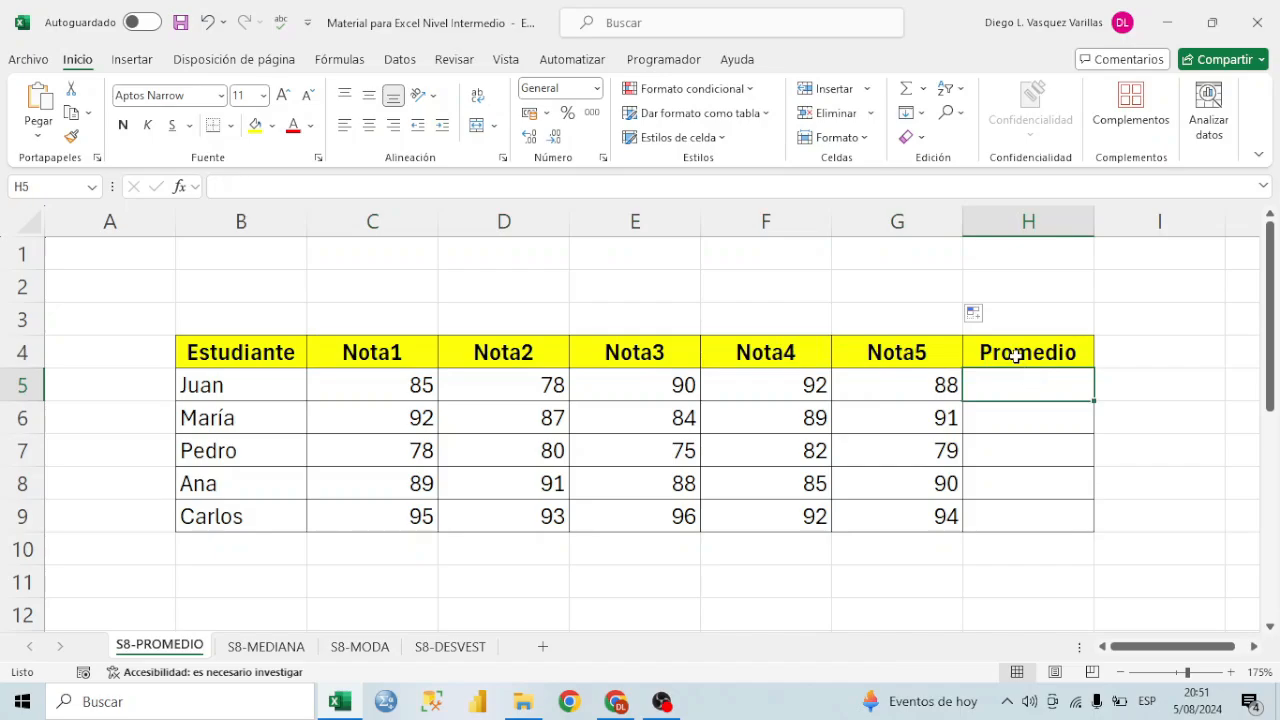
{"action": "left_click", "coordinate": [648, 482]}
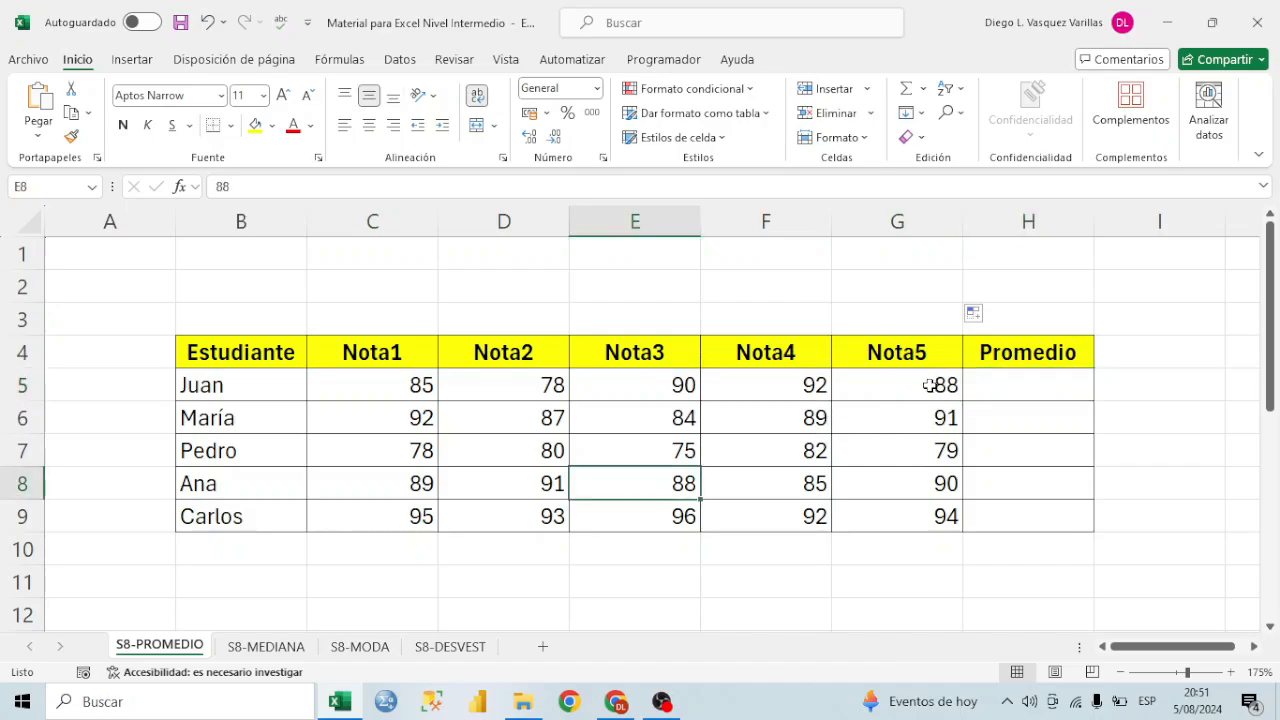
{"action": "left_click_drag", "start_coordinate": [930, 385], "coordinate": [412, 388]}
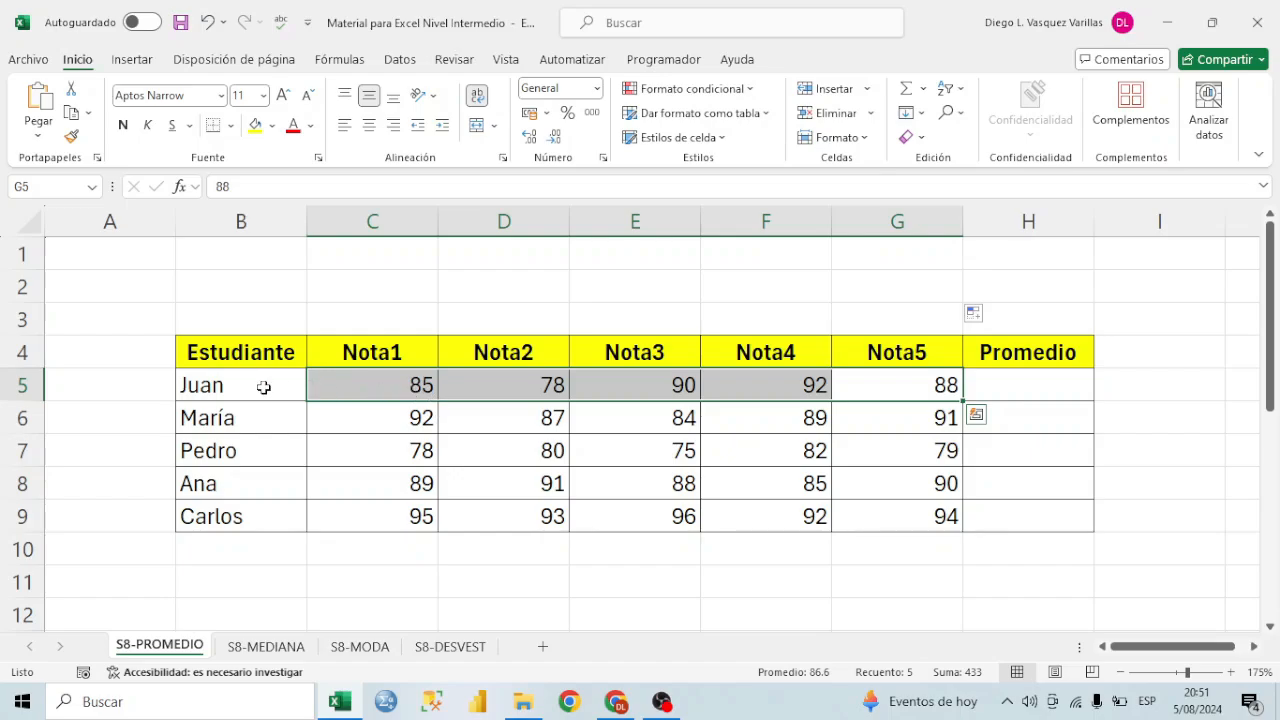
- Enter the manual average formula =(C5+D5+E5+F5+G5)/5 for the first student in H5
{"action": "left_click", "coordinate": [1080, 396]}
{"action": "type", "text": "="}
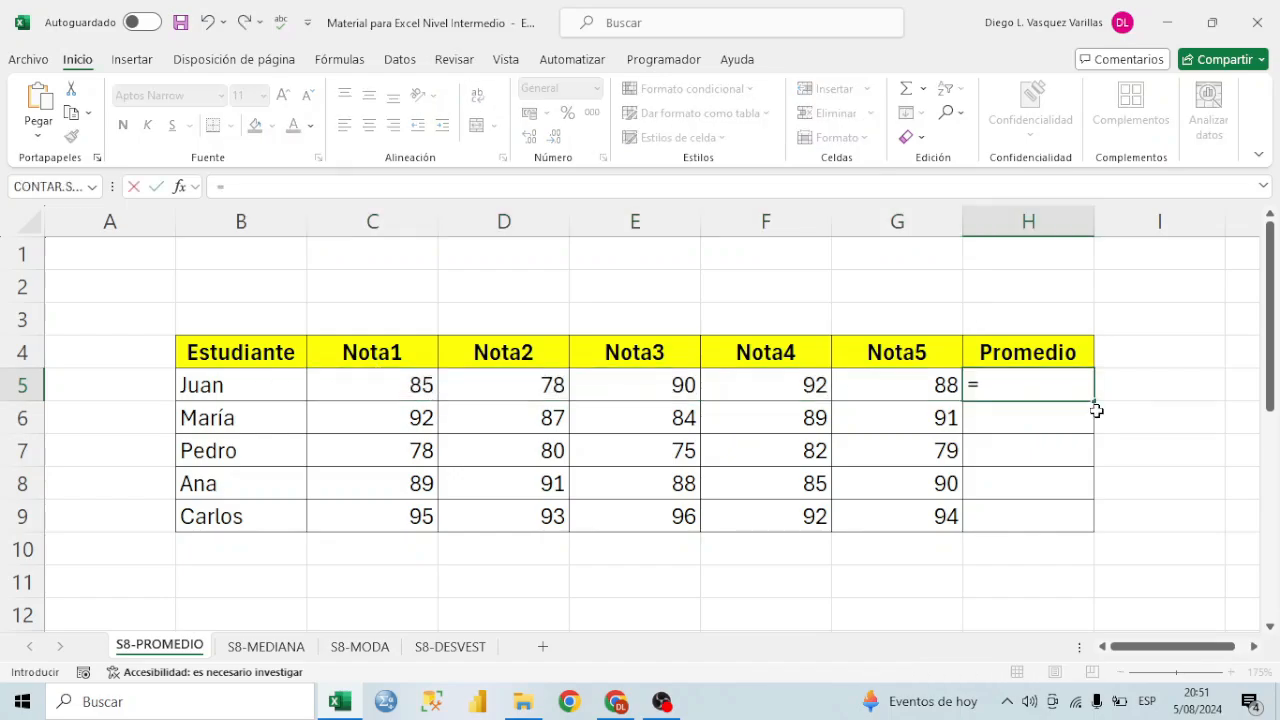
{"action": "type", "text": "("}
{"action": "left_click", "coordinate": [420, 386]}
{"action": "type", "text": "+"}
{"action": "left_click", "coordinate": [545, 386]}
{"action": "type", "text": "+"}
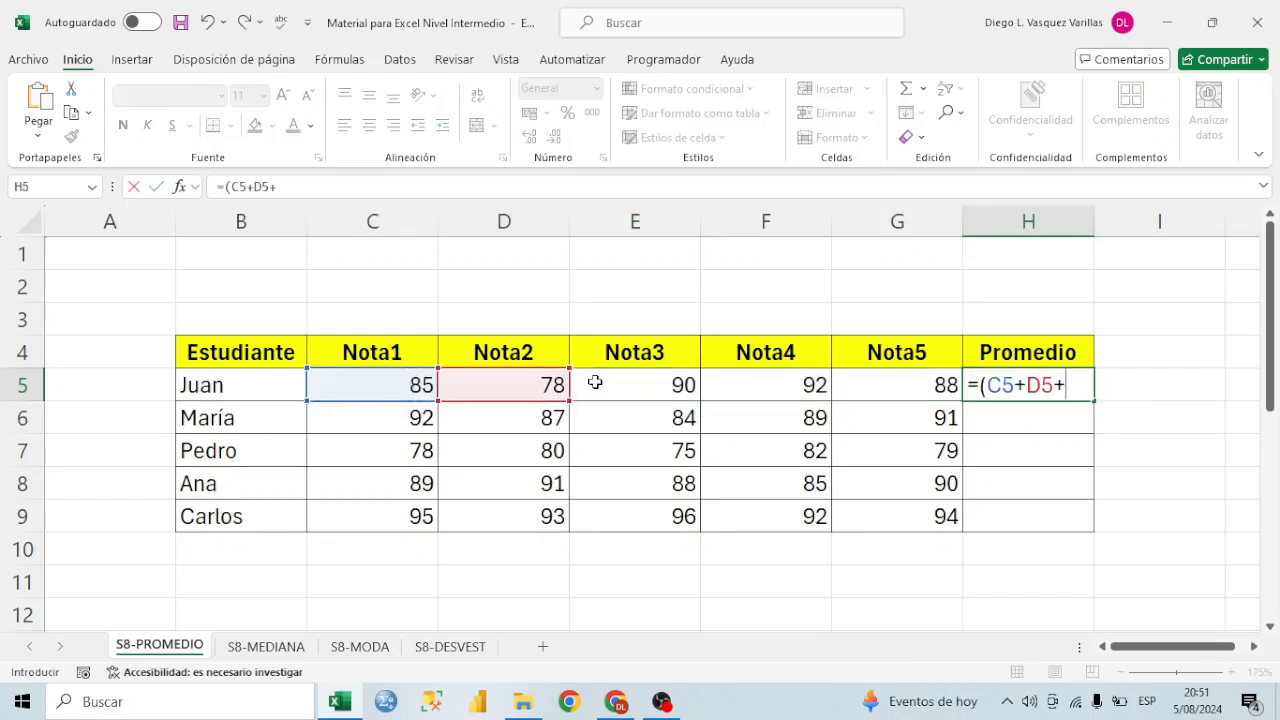
{"action": "left_click", "coordinate": [595, 385]}
{"action": "type", "text": "+"}
{"action": "left_click", "coordinate": [766, 383]}
{"action": "type", "text": "+"}
{"action": "left_click", "coordinate": [857, 383]}
{"action": "type", "text": ")/"}
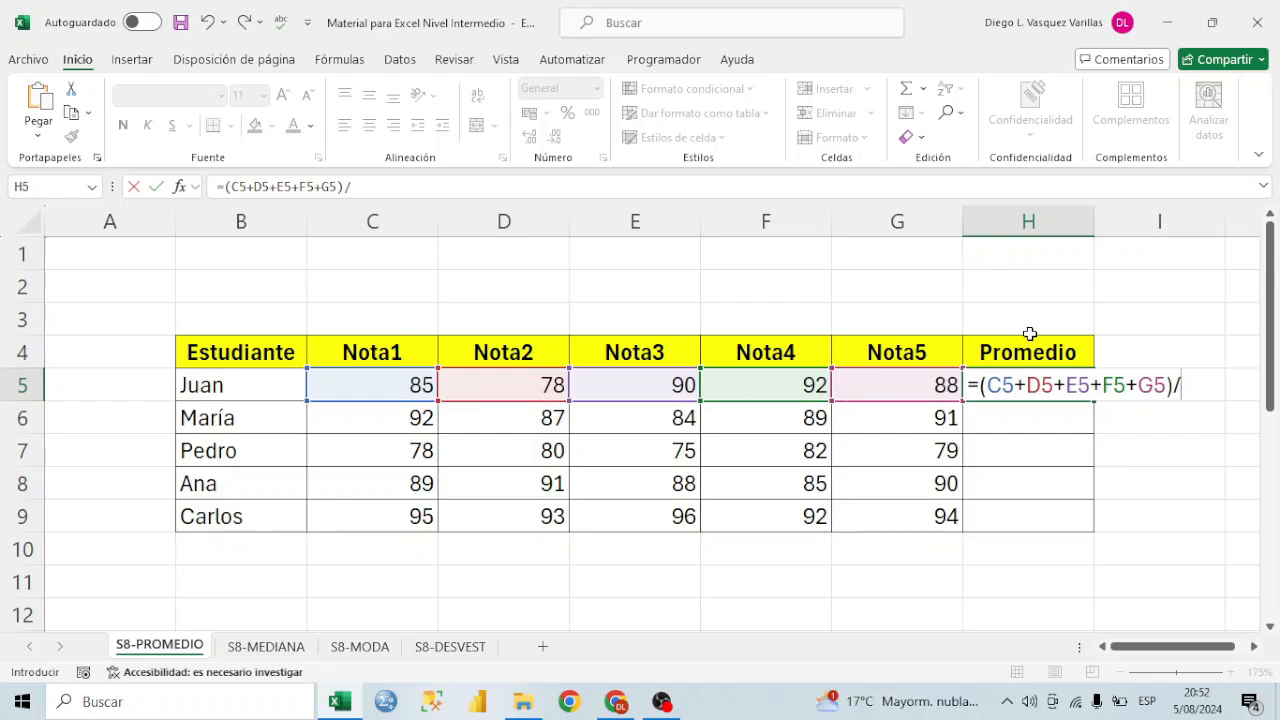
{"action": "type", "text": "5"}
{"action": "key", "text": "Return"}
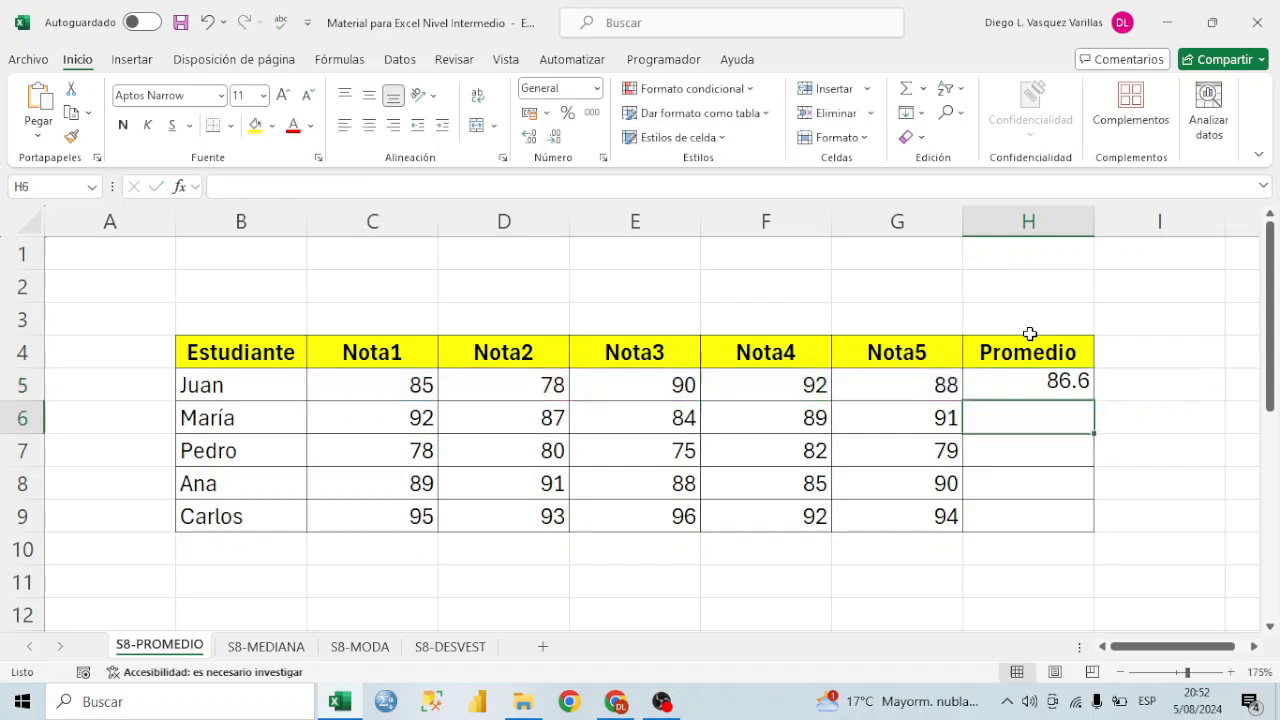
- Copy the average formula from H5 down through H9 for the remaining students and check the copy in H6
{"action": "key", "text": "Left"}
{"action": "left_click_drag", "start_coordinate": [950, 385], "coordinate": [423, 383]}
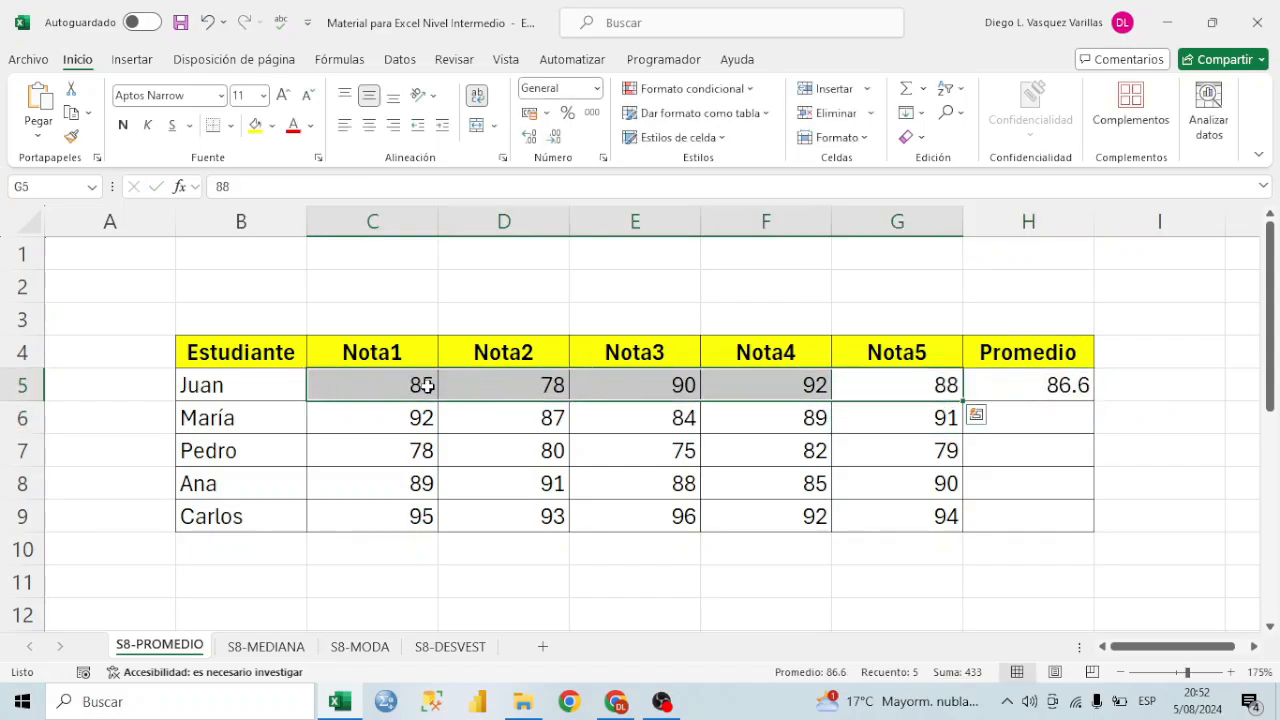
{"action": "left_click", "coordinate": [997, 384]}
{"action": "left_click_drag", "start_coordinate": [1094, 401], "coordinate": [1097, 525]}
{"action": "left_click", "coordinate": [1061, 428]}
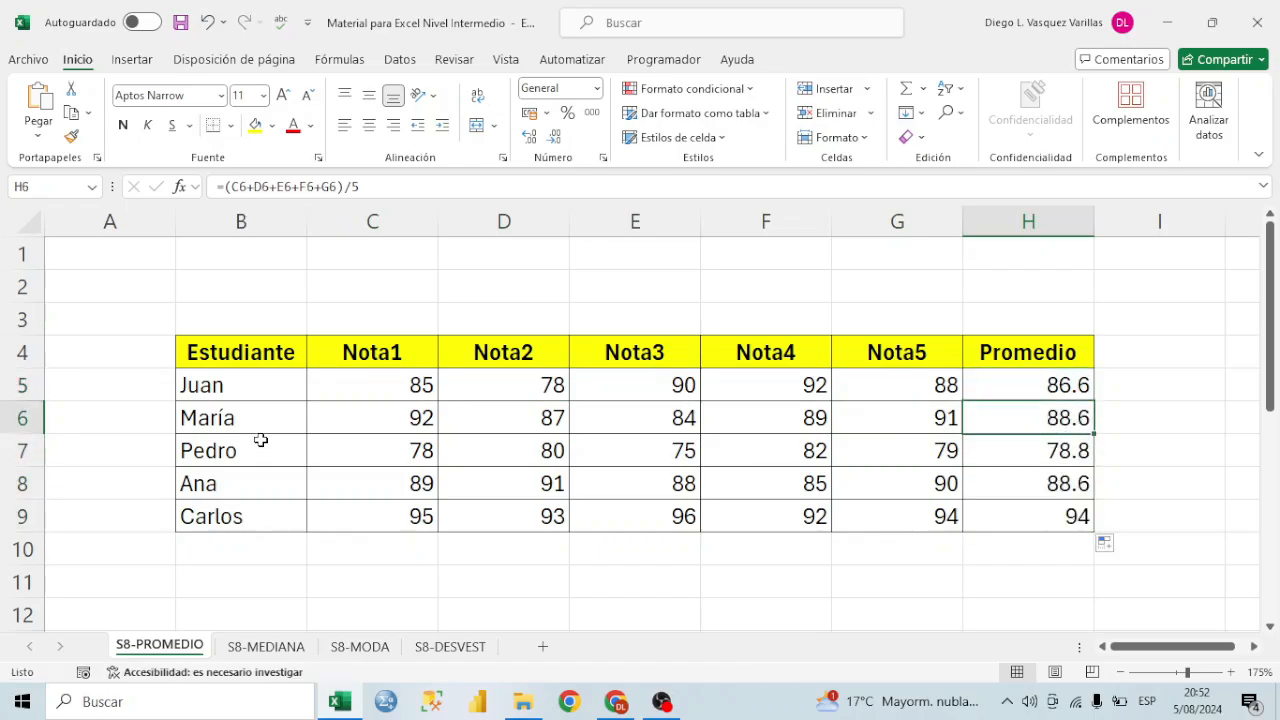
{"action": "left_click_drag", "start_coordinate": [260, 385], "coordinate": [314, 505]}
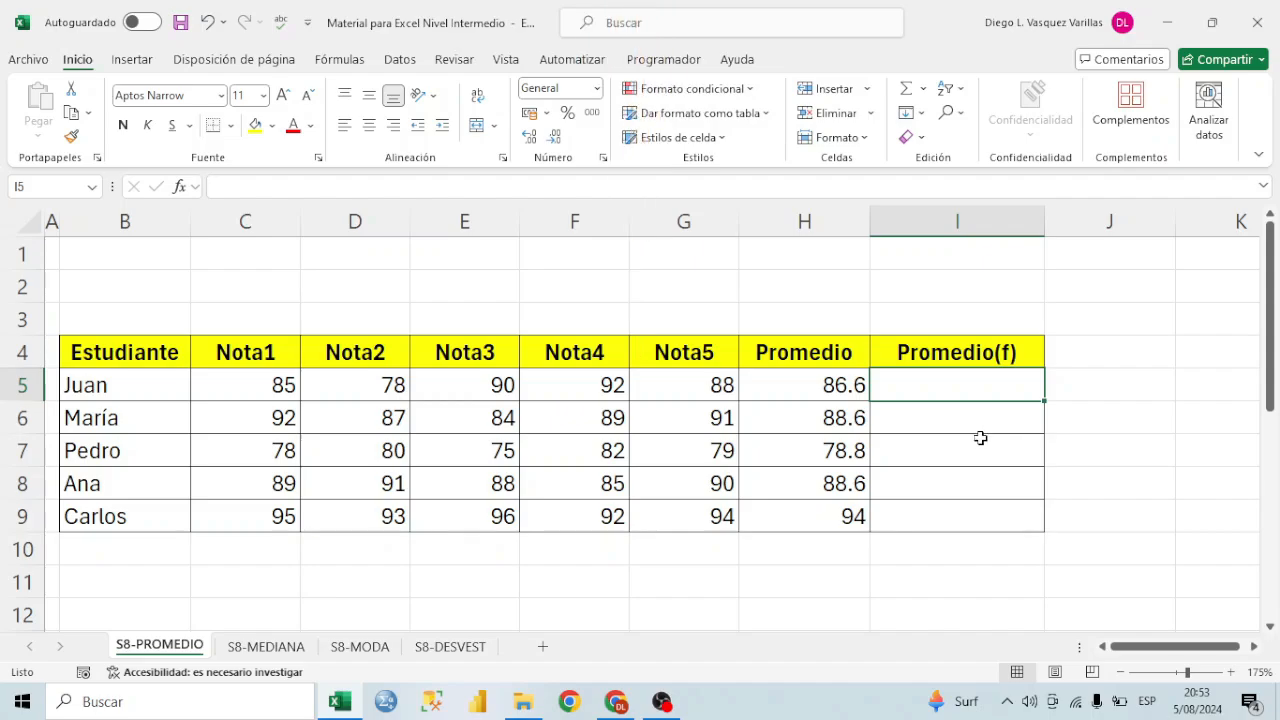
- Inspect the individual cell references in the manual average formula in H5
{"action": "left_click", "coordinate": [850, 386]}
{"action": "double_click", "coordinate": [836, 384]}
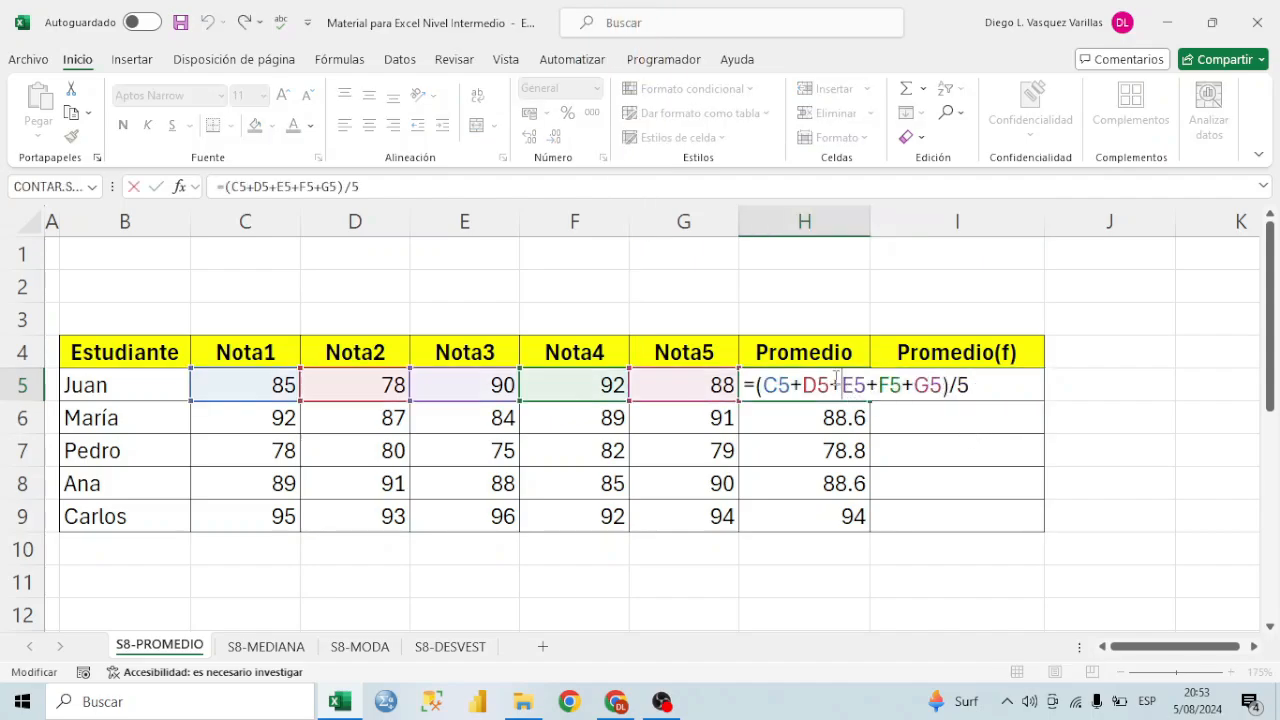
{"action": "left_click_drag", "start_coordinate": [764, 382], "coordinate": [878, 385]}
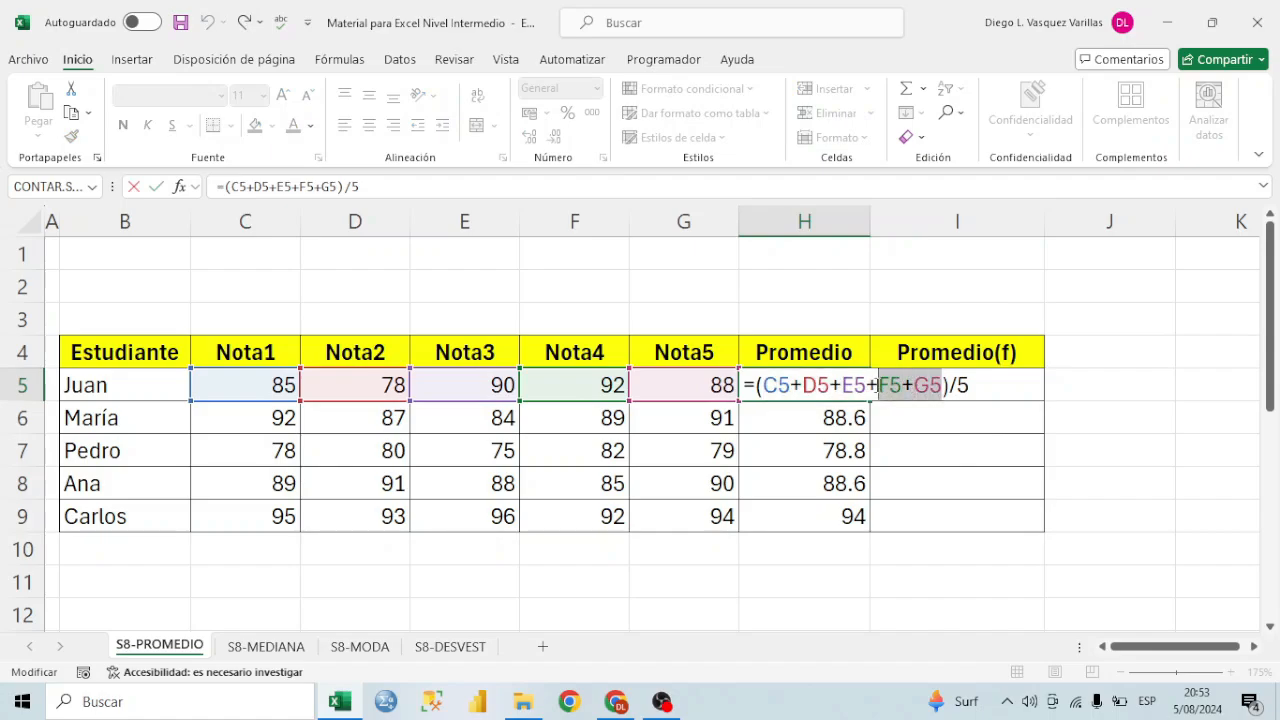
- Enter =PROMEDIO(C5;D5;E5;F5;G5;H5) in I5, listing each cell as a separate argument
{"action": "left_click", "coordinate": [985, 390]}
{"action": "type", "text": "=p"}
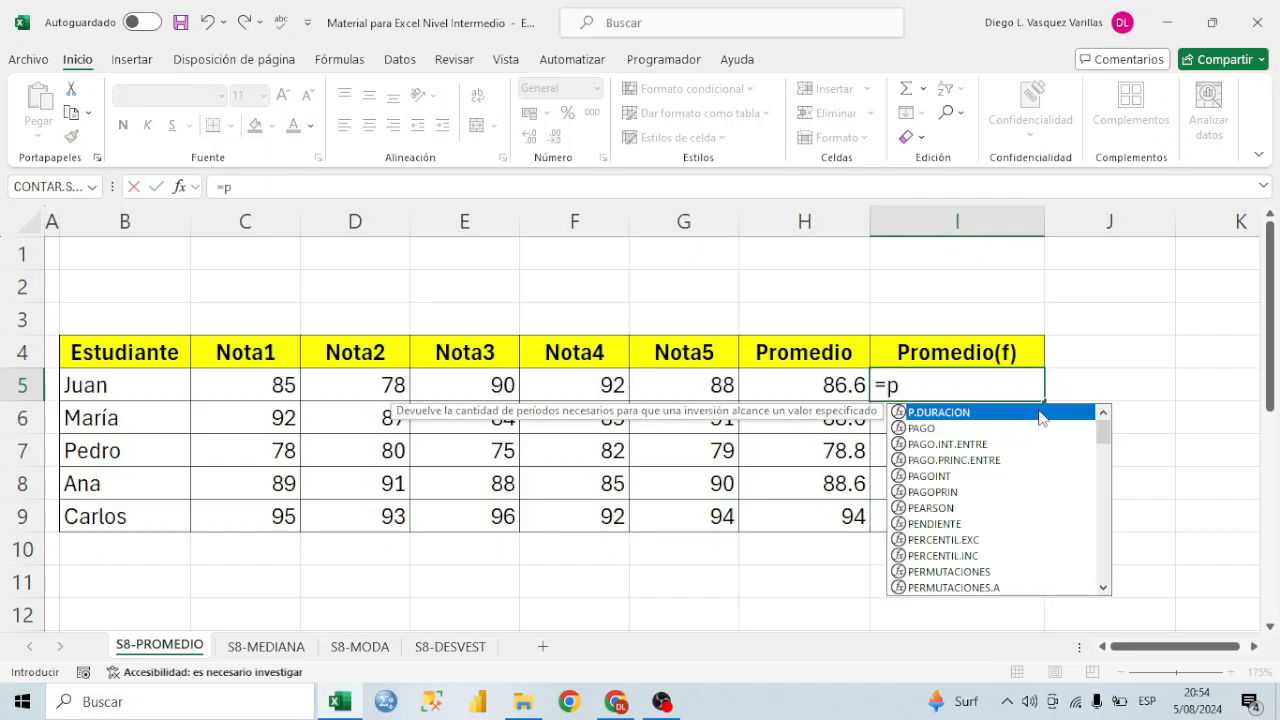
{"action": "type", "text": "rome"}
{"action": "key", "text": "Tab"}
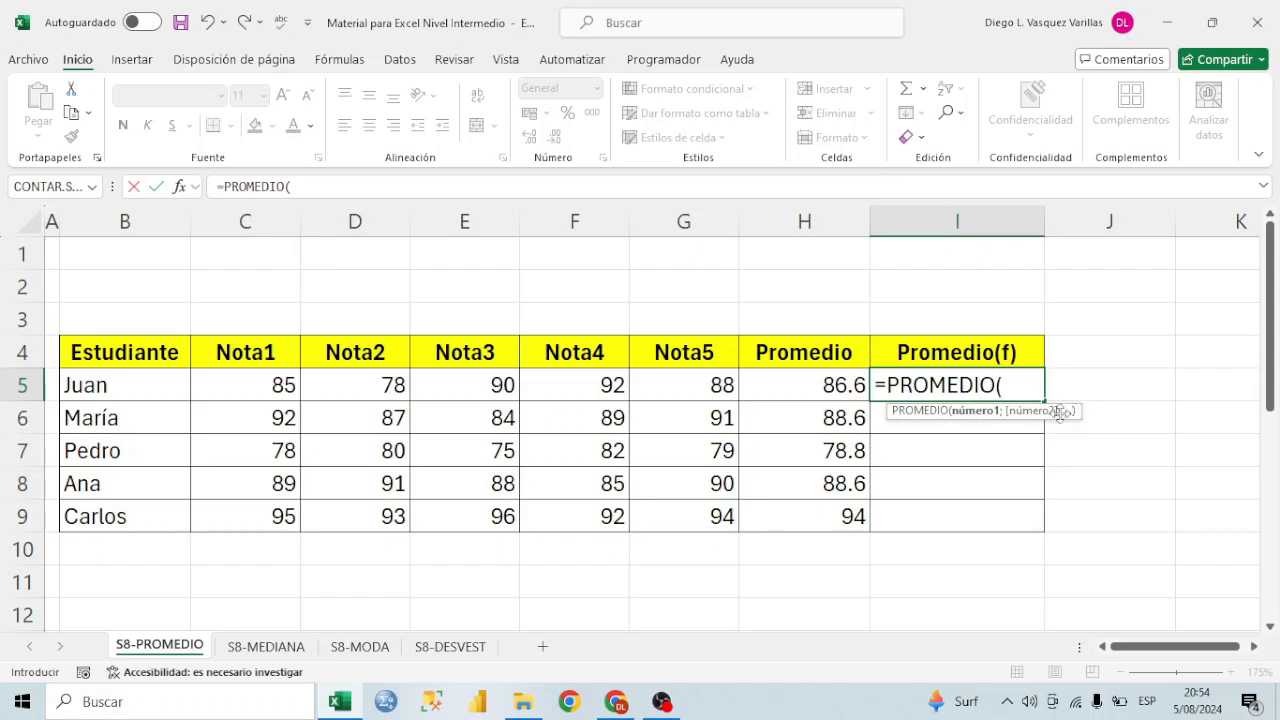
{"action": "left_click", "coordinate": [257, 390]}
{"action": "type", "text": ";"}
{"action": "left_click", "coordinate": [330, 388]}
{"action": "type", "text": ";"}
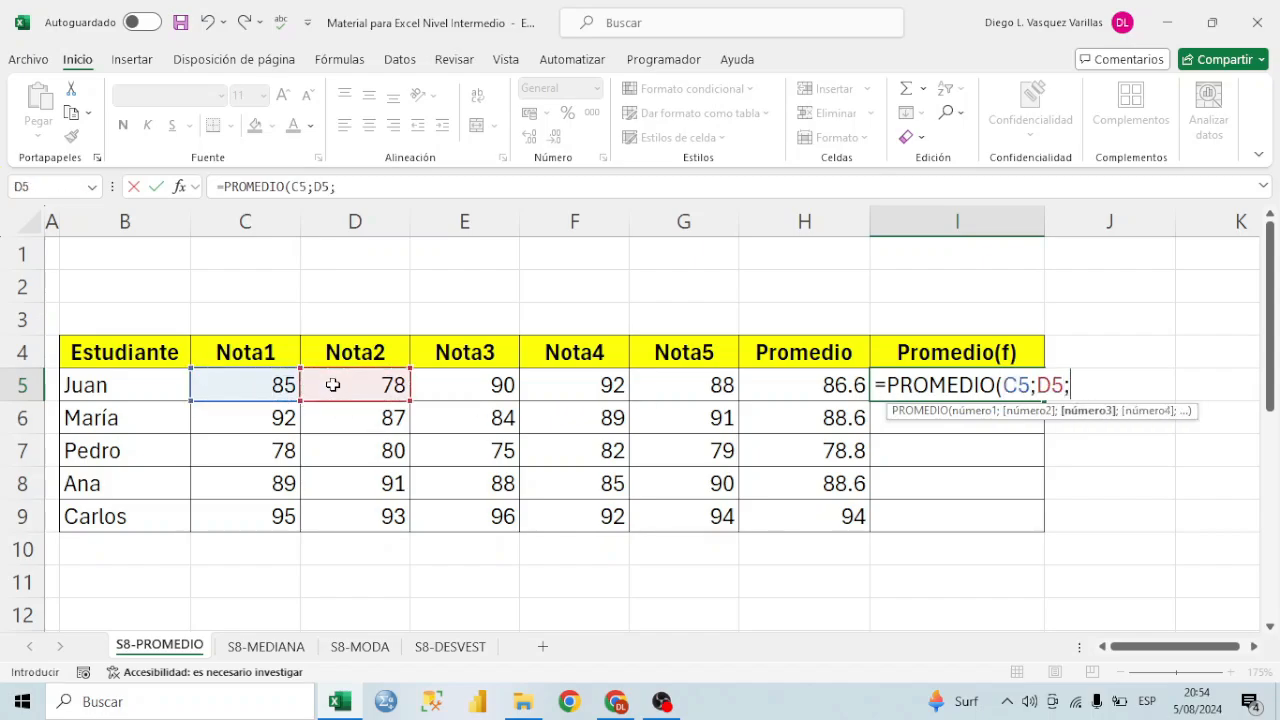
{"action": "left_click", "coordinate": [443, 376]}
{"action": "type", "text": ";"}
{"action": "left_click", "coordinate": [536, 386]}
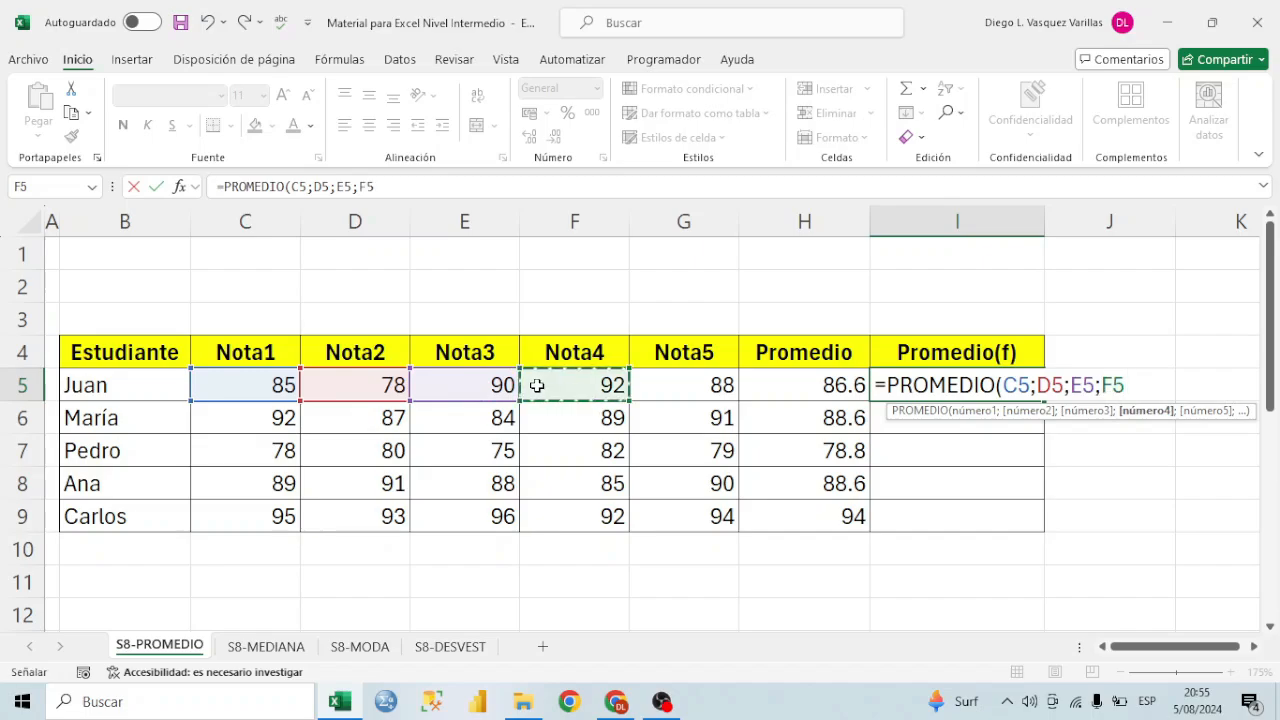
{"action": "type", "text": ";"}
{"action": "left_click", "coordinate": [677, 375]}
{"action": "type", "text": ";"}
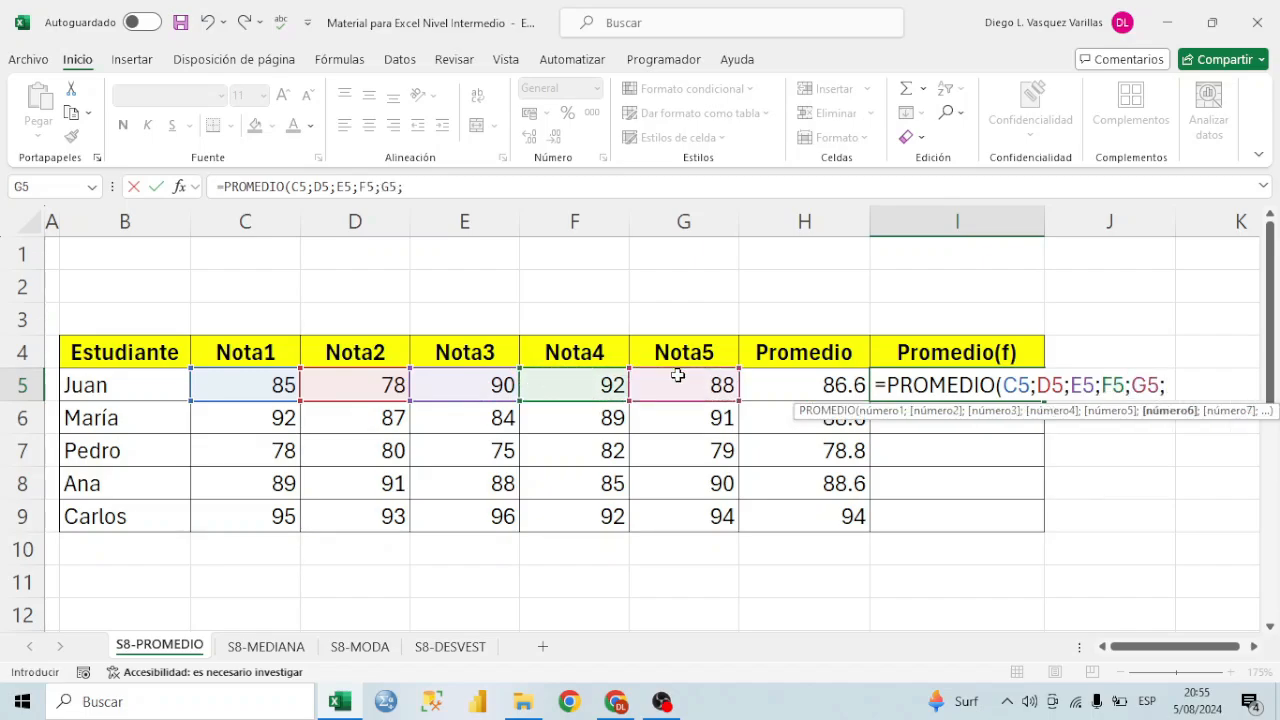
{"action": "left_click", "coordinate": [822, 382]}
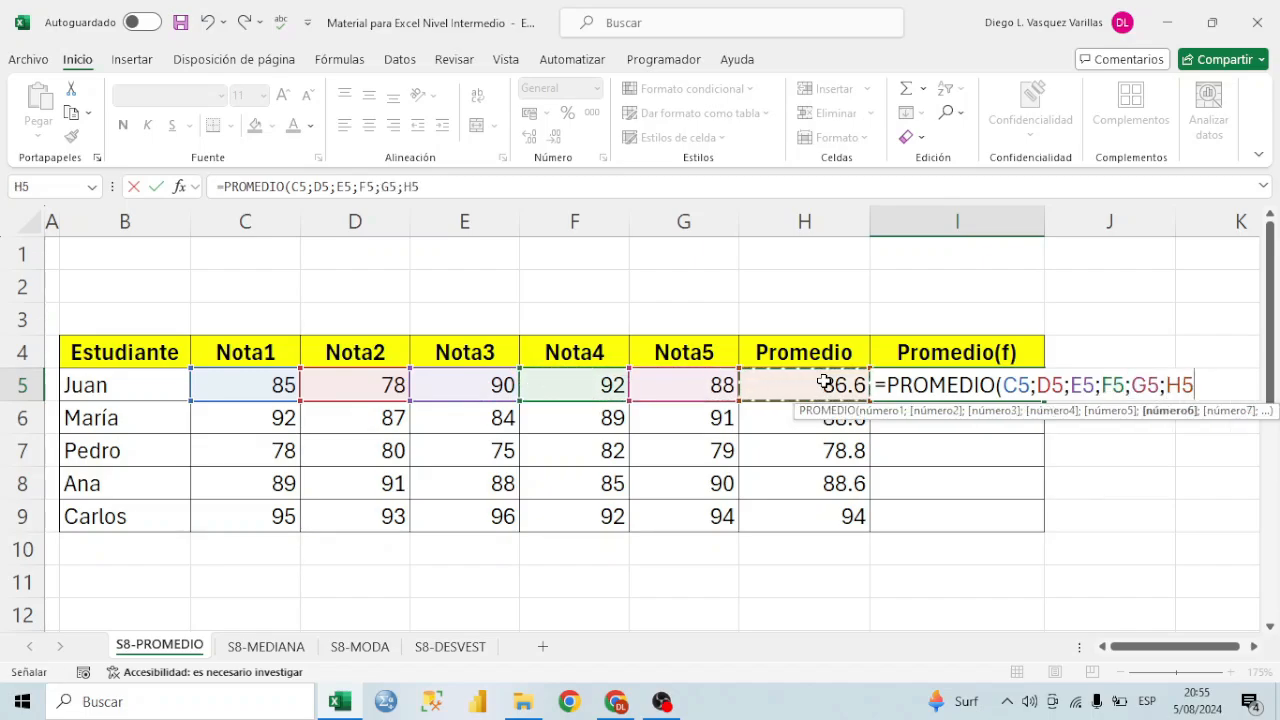
{"action": "type", "text": ")"}
{"action": "key", "text": "Return"}
- Compare I5 with the manual average in H5 and copy the PROMEDIO formula down through I9
{"action": "left_click", "coordinate": [944, 381]}
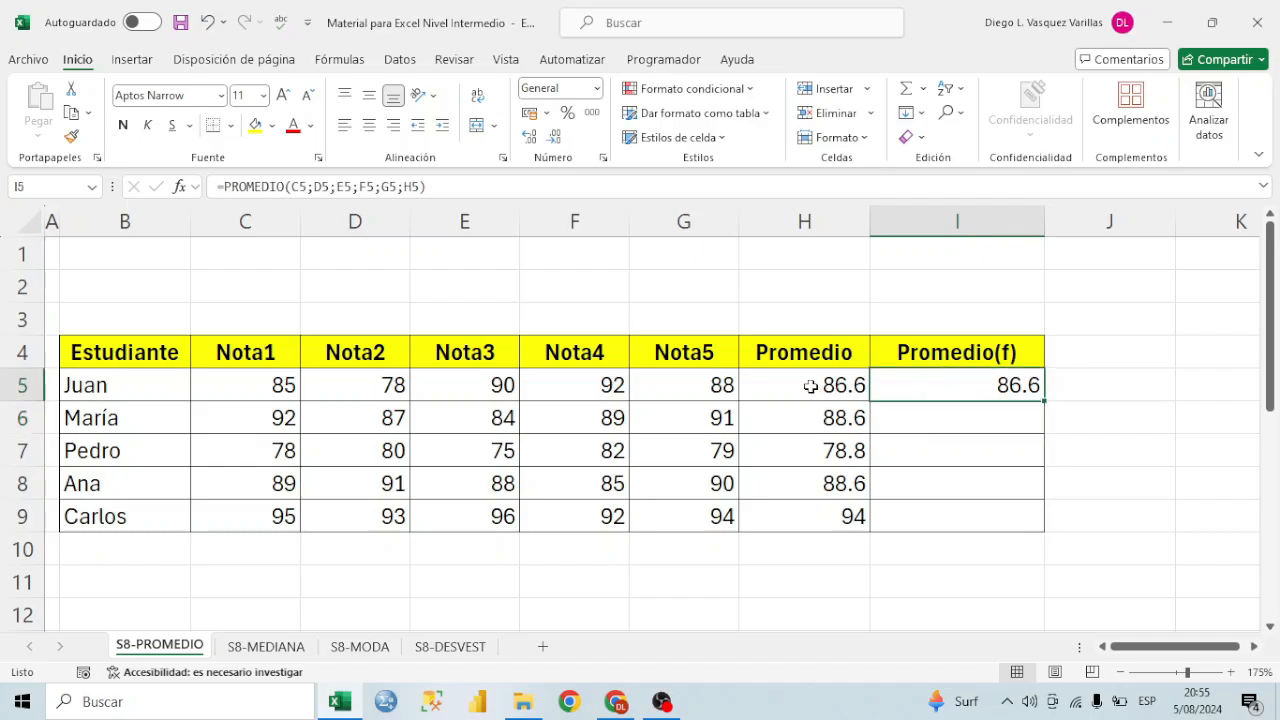
{"action": "left_click", "coordinate": [812, 385]}
{"action": "left_click", "coordinate": [1013, 384]}
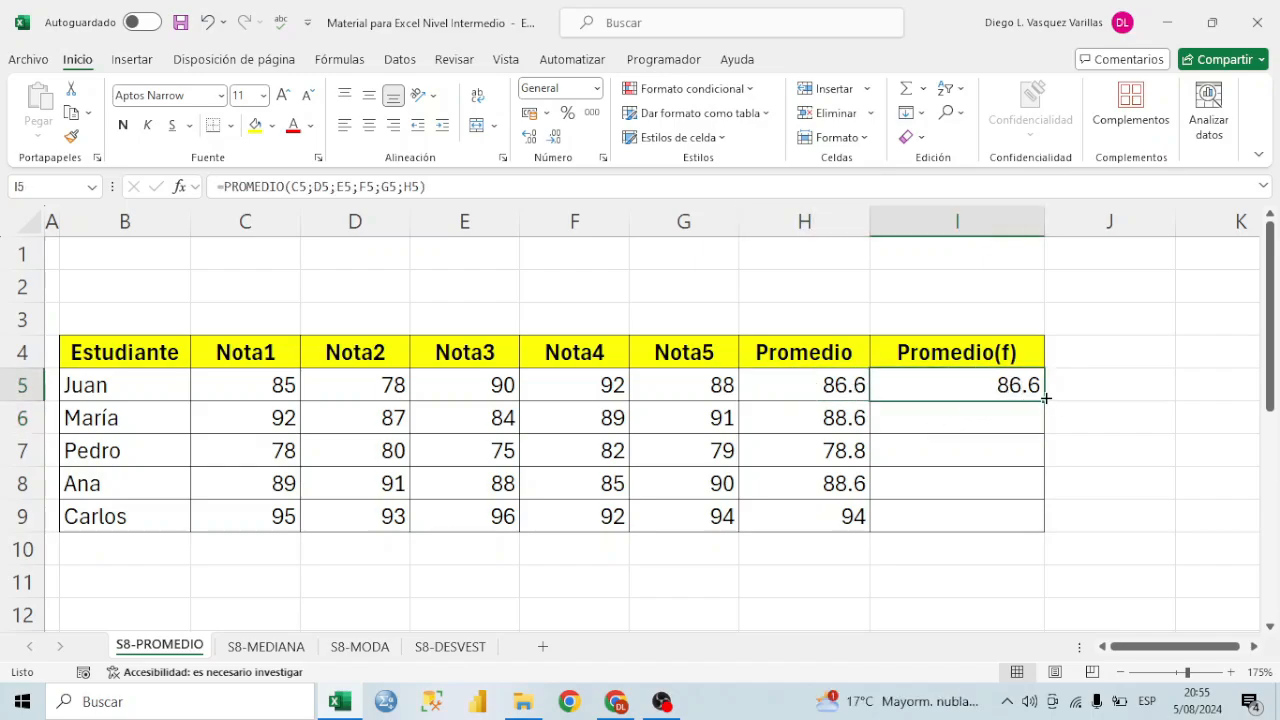
{"action": "left_click_drag", "start_coordinate": [1045, 398], "coordinate": [1037, 534]}
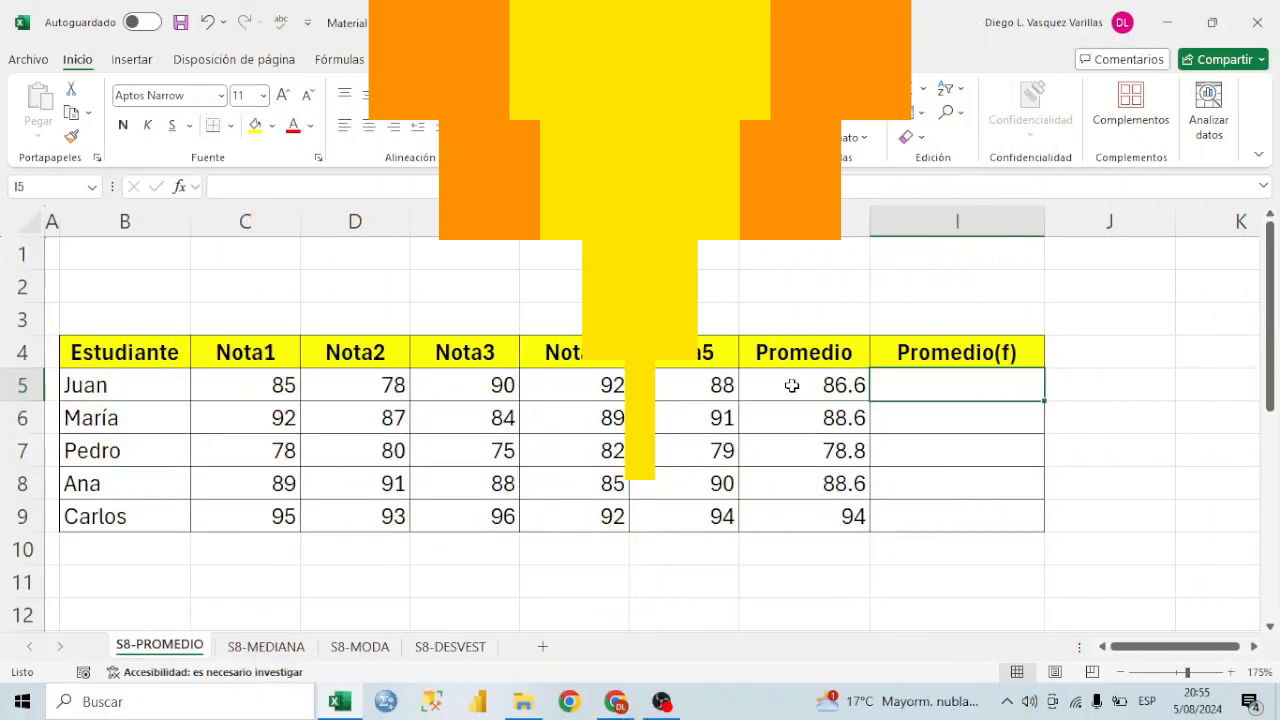
- Enter the range formula =PROMEDIO(C5:H5) in I5 and select that cell again
{"action": "type", "text": "="}
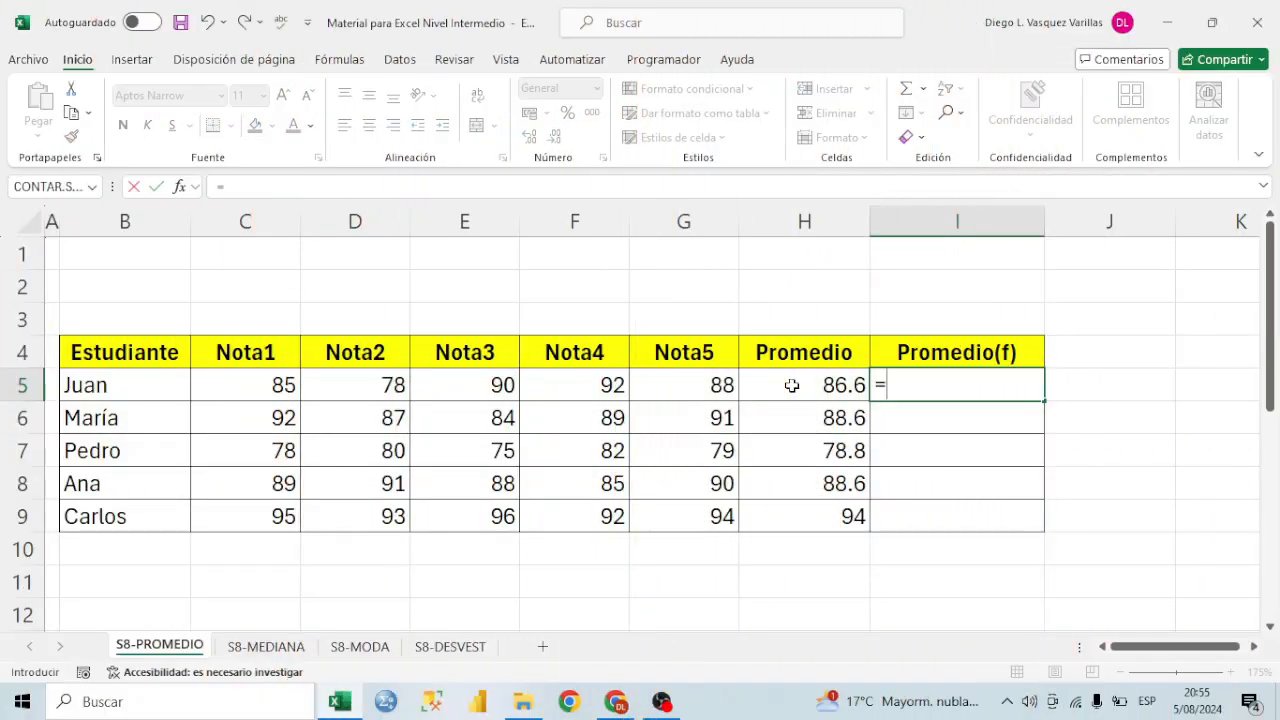
{"action": "type", "text": "promei"}
{"action": "key", "text": "BackSpace"}
{"action": "type", "text": "d"}
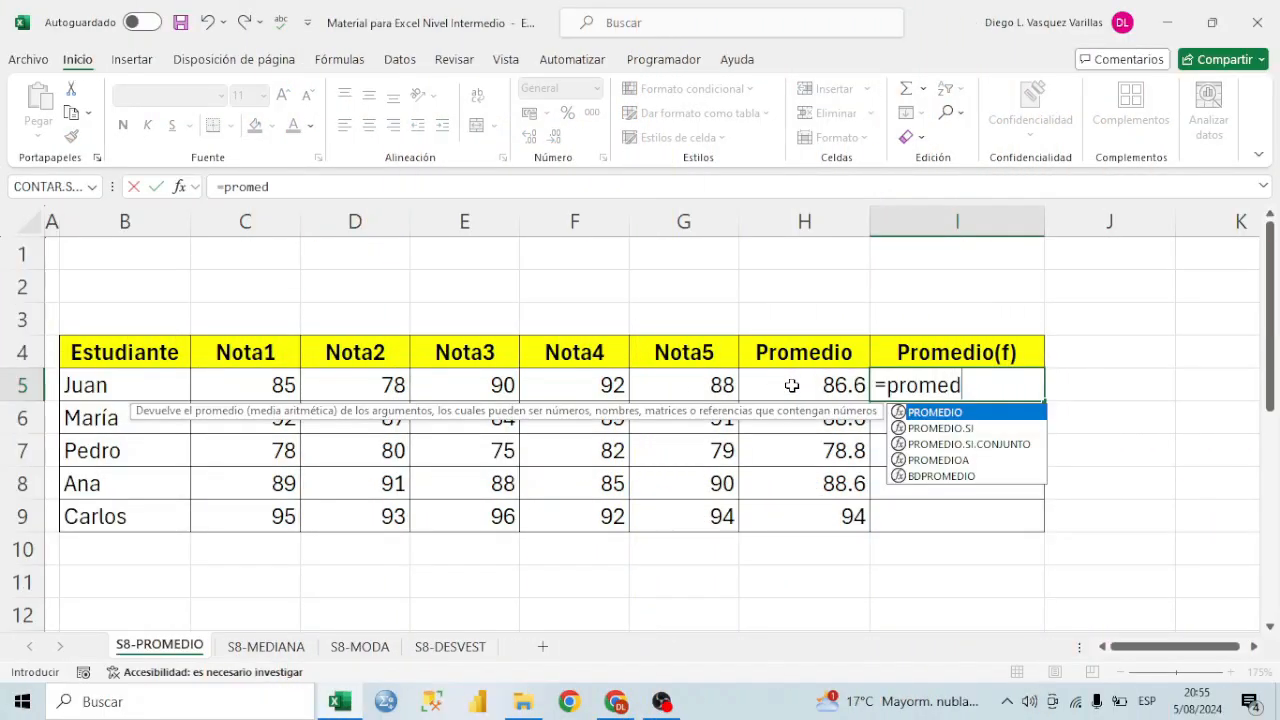
{"action": "key", "text": "Tab"}
{"action": "left_click", "coordinate": [283, 385]}
{"action": "left_click_drag", "start_coordinate": [283, 385], "coordinate": [774, 391]}
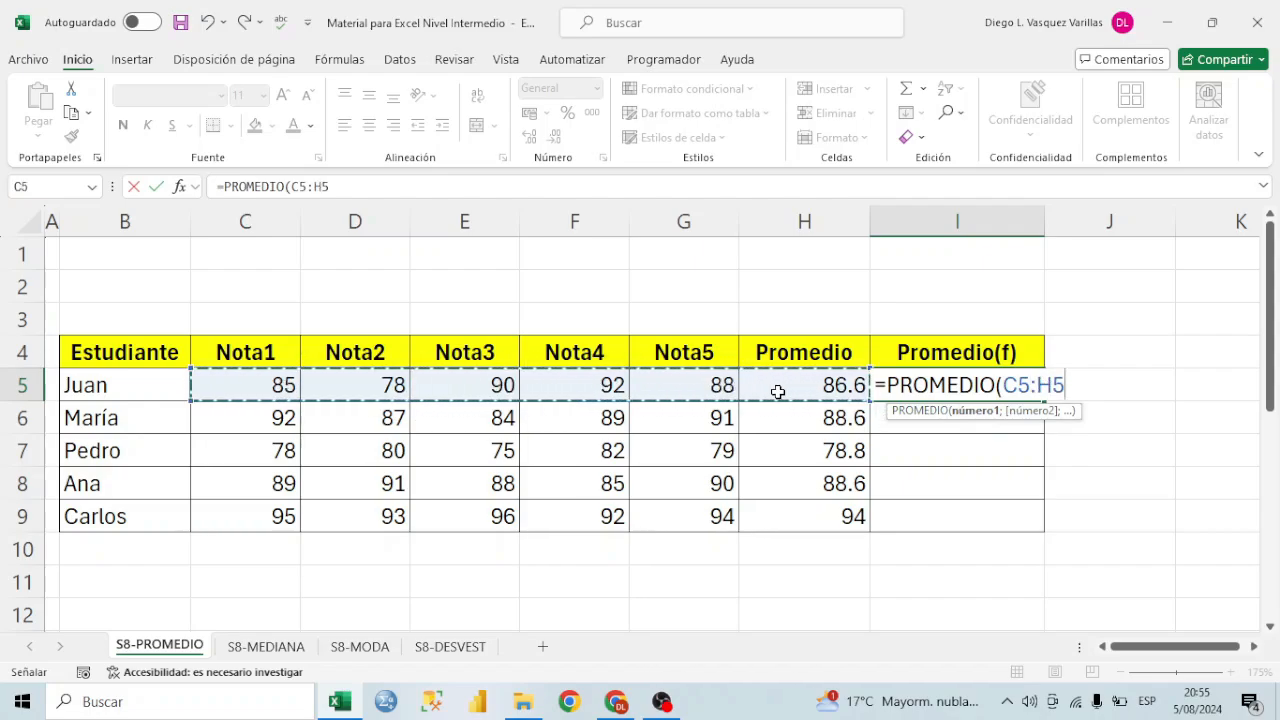
{"action": "type", "text": ")"}
{"action": "key", "text": "Return"}
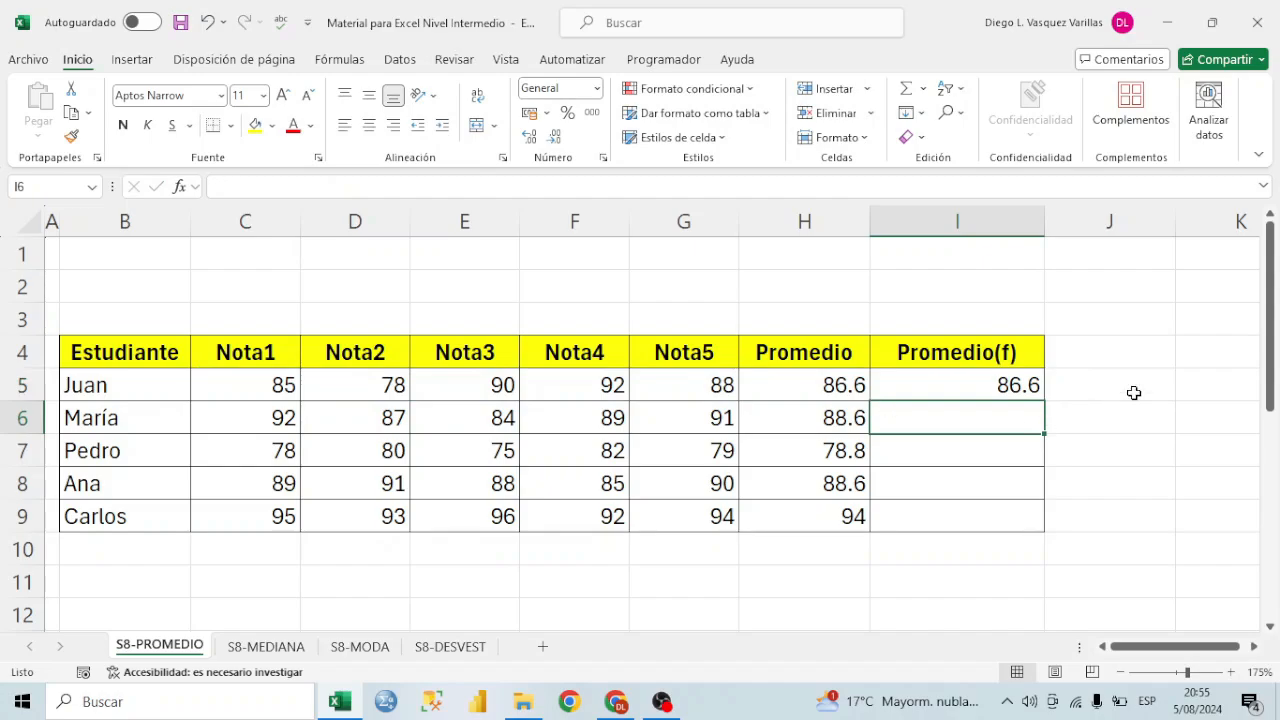
{"action": "left_click", "coordinate": [1015, 366]}
{"action": "left_click", "coordinate": [1022, 385]}
{"action": "left_click", "coordinate": [1047, 406]}
{"action": "left_click", "coordinate": [1036, 388]}
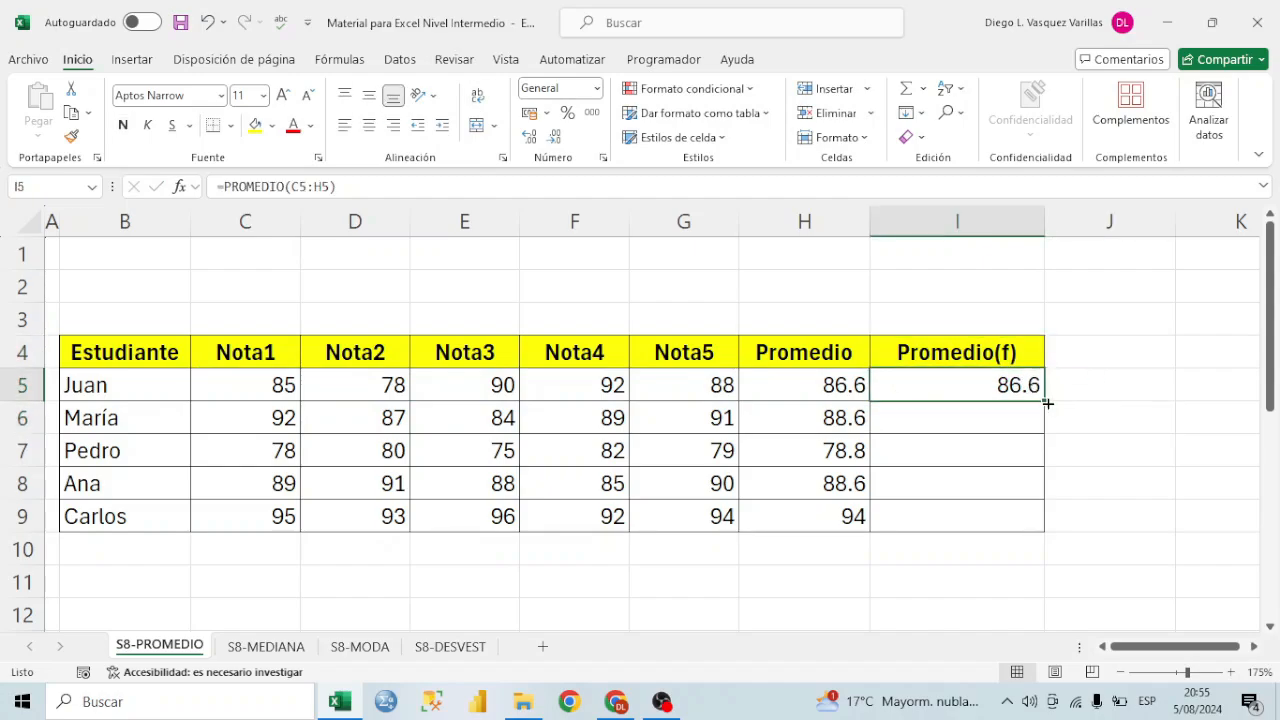
- Copy the PROMEDIO range formula from I5 down through I9
{"action": "double_click", "coordinate": [1045, 401]}
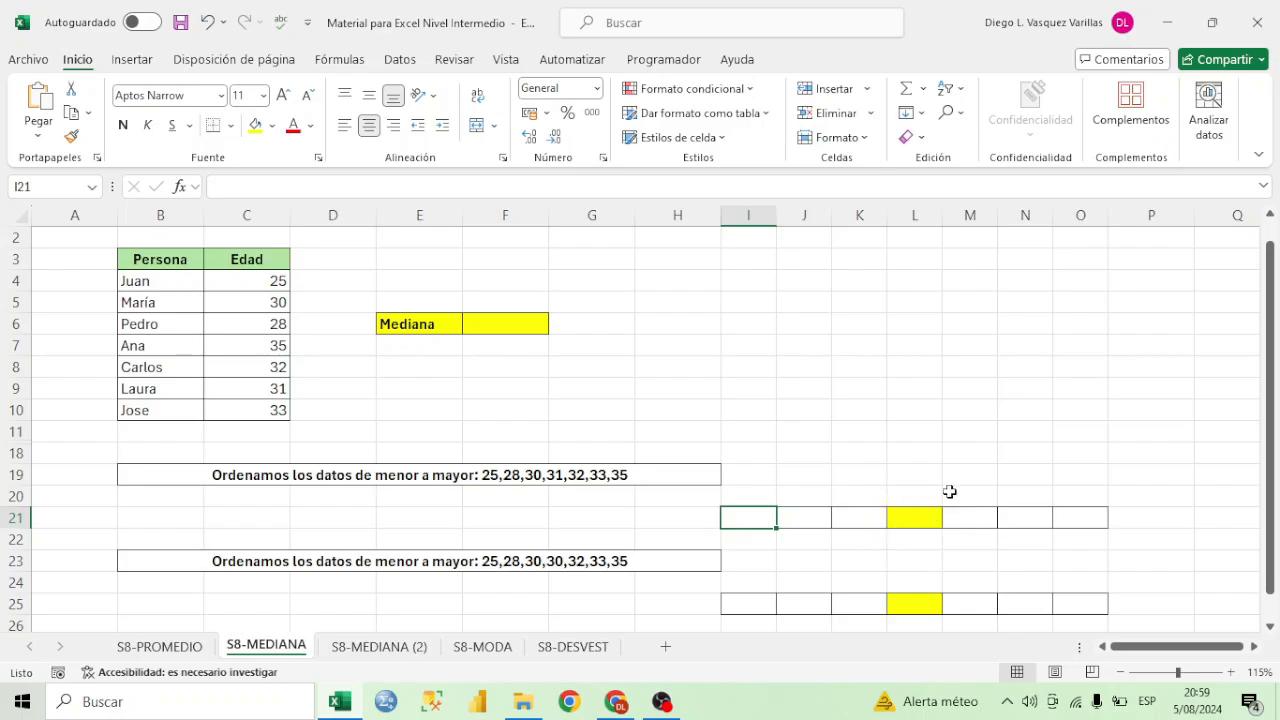
- Examine the Persona and Edad data and the empty boxes I21:O21 on the S8-MEDIANA sheet
{"action": "left_click", "coordinate": [915, 520]}
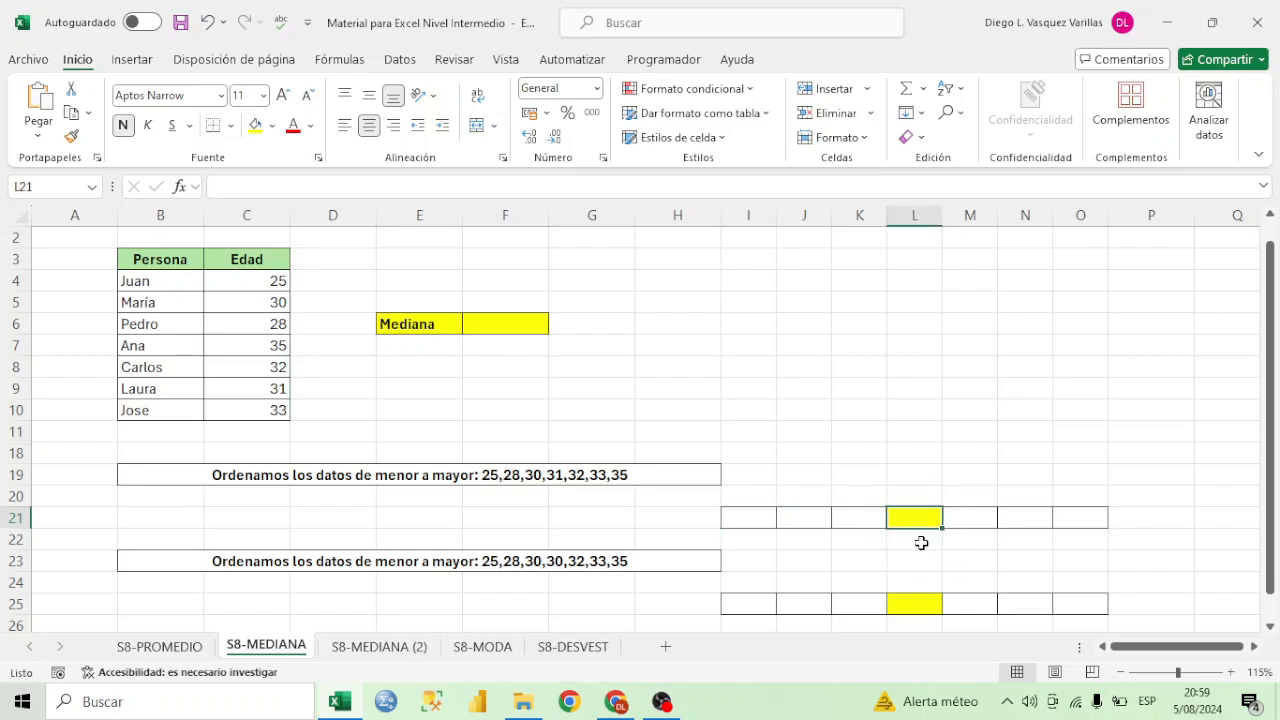
{"action": "left_click_drag", "start_coordinate": [1100, 520], "coordinate": [766, 517]}
{"action": "left_click", "coordinate": [631, 488]}
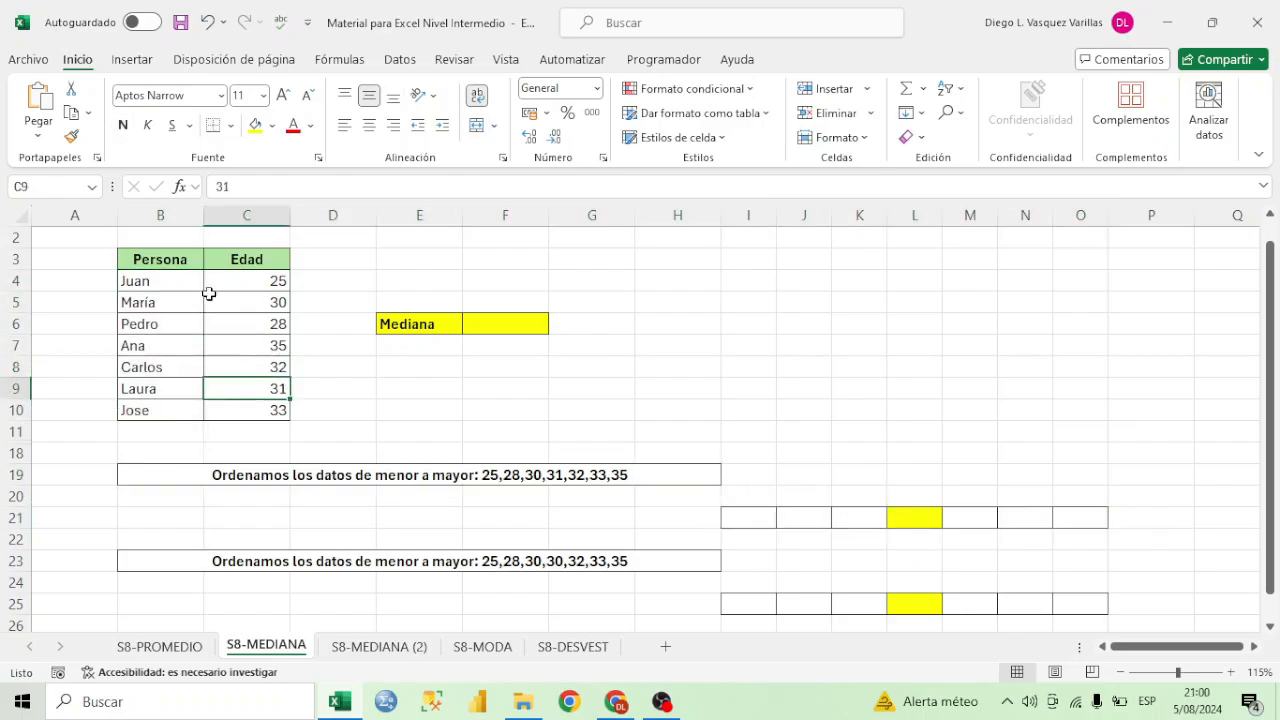
{"action": "left_click_drag", "start_coordinate": [170, 282], "coordinate": [188, 410]}
{"action": "left_click_drag", "start_coordinate": [258, 282], "coordinate": [258, 410]}
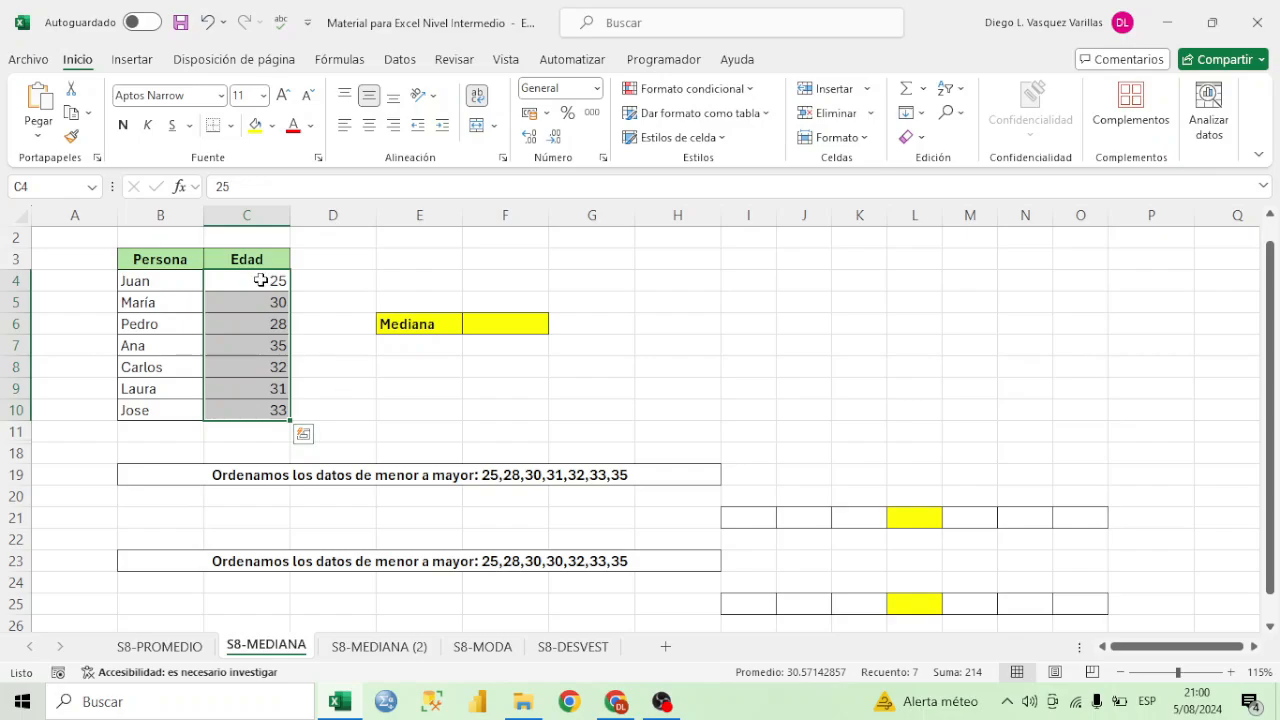
{"action": "left_click_drag", "start_coordinate": [260, 281], "coordinate": [274, 408]}
{"action": "left_click_drag", "start_coordinate": [766, 520], "coordinate": [1100, 515]}
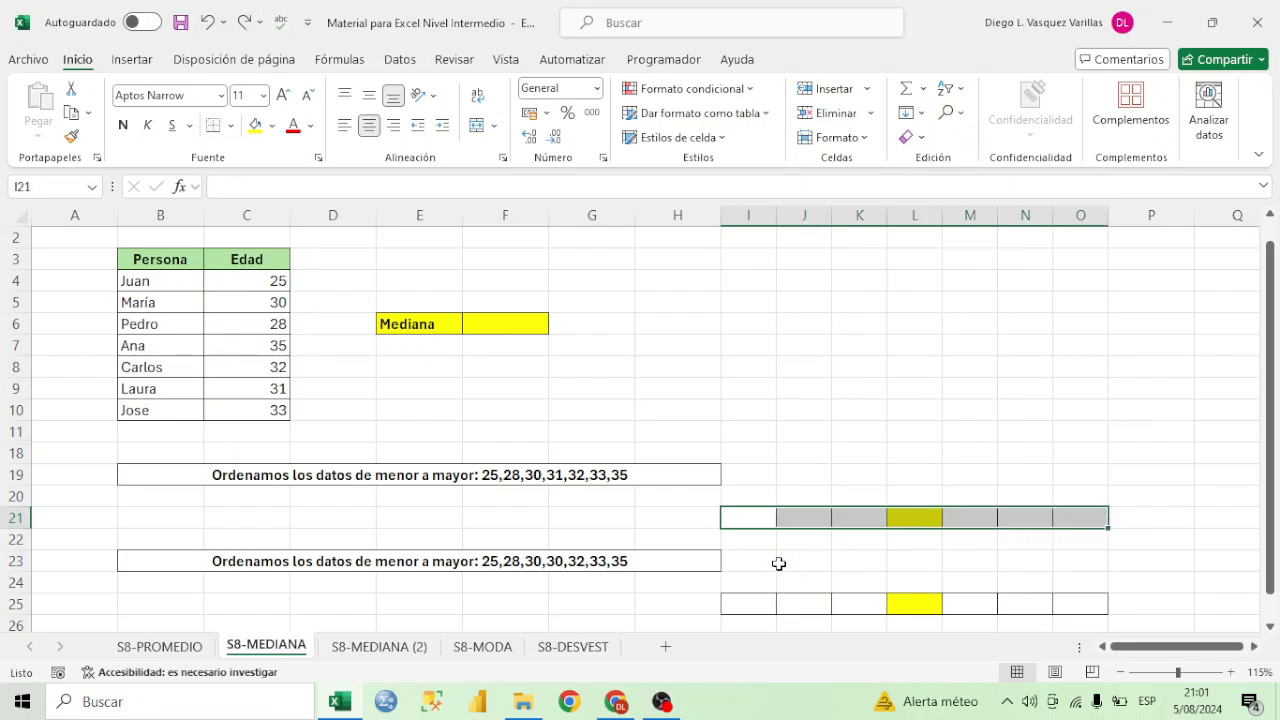
{"action": "left_click", "coordinate": [790, 563]}
- Copy the ages 25 and 28 from C4 and C6 as values into I21 and J21
{"action": "left_click", "coordinate": [278, 281]}
{"action": "key", "text": "ctrl+c"}
{"action": "right_click", "coordinate": [743, 518]}
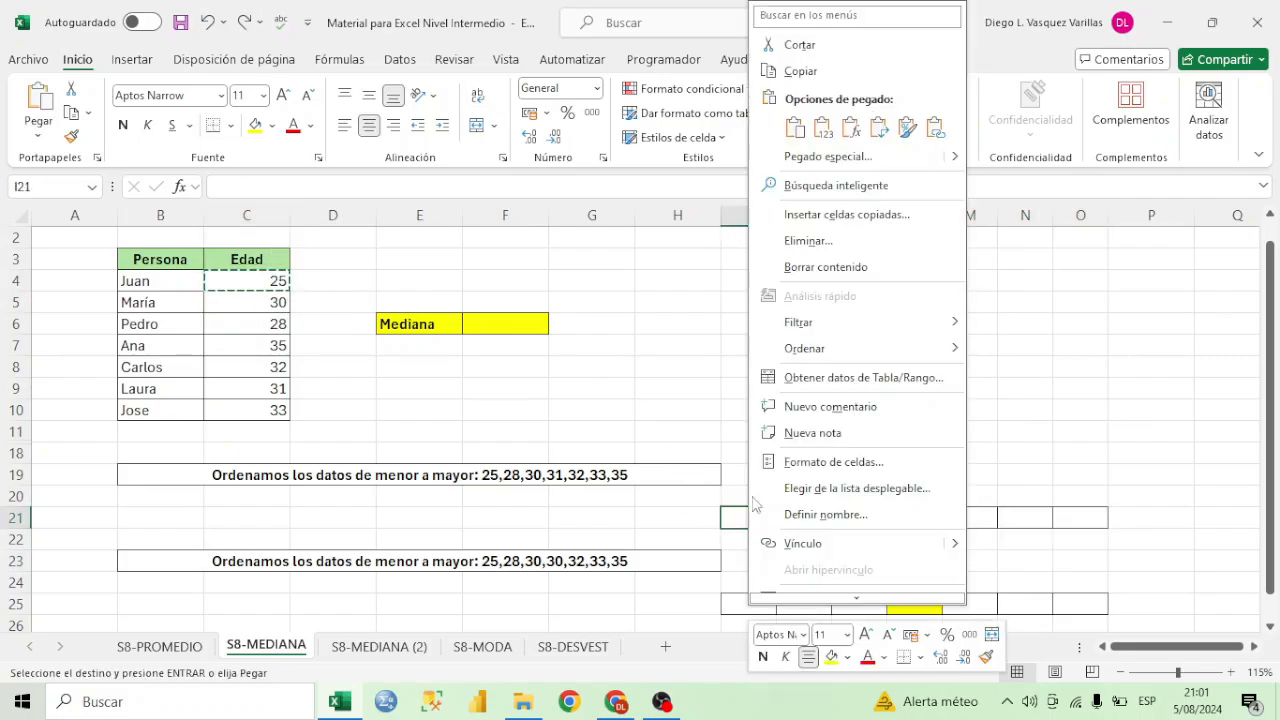
{"action": "left_click", "coordinate": [822, 122]}
{"action": "left_click", "coordinate": [260, 326]}
{"action": "key", "text": "ctrl+c"}
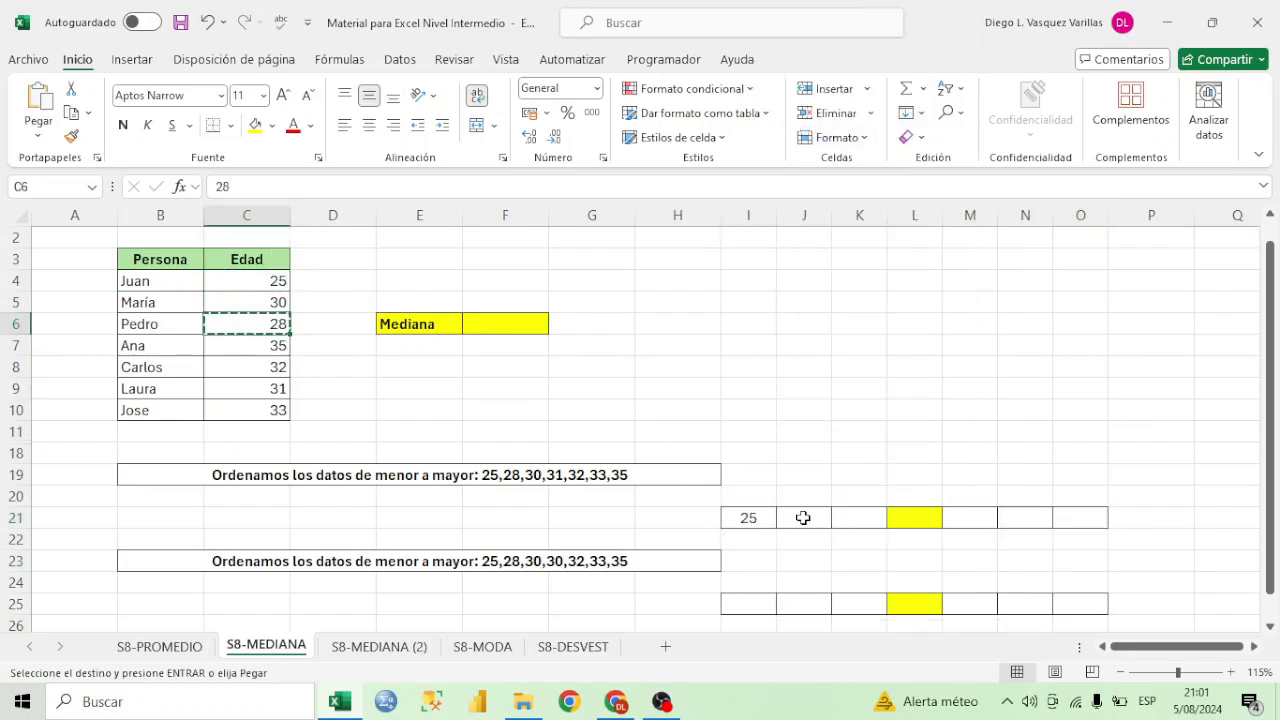
{"action": "right_click", "coordinate": [799, 518]}
{"action": "left_click", "coordinate": [878, 127]}
{"action": "left_click", "coordinate": [419, 388]}
- Mark the already ordered ages in C4 and C6 with a red font colour
{"action": "left_click", "coordinate": [260, 324]}
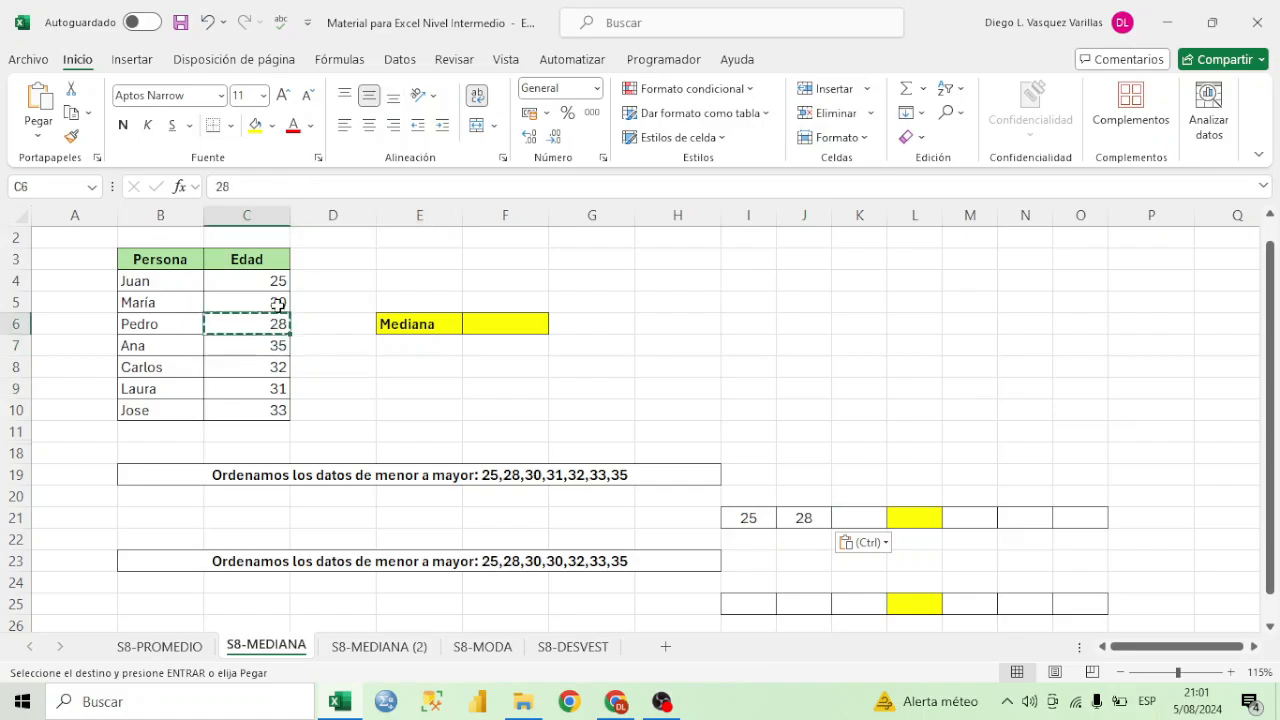
{"action": "left_click", "coordinate": [272, 281], "text": "ctrl"}
{"action": "left_click", "coordinate": [293, 125]}
{"action": "left_click", "coordinate": [345, 322]}
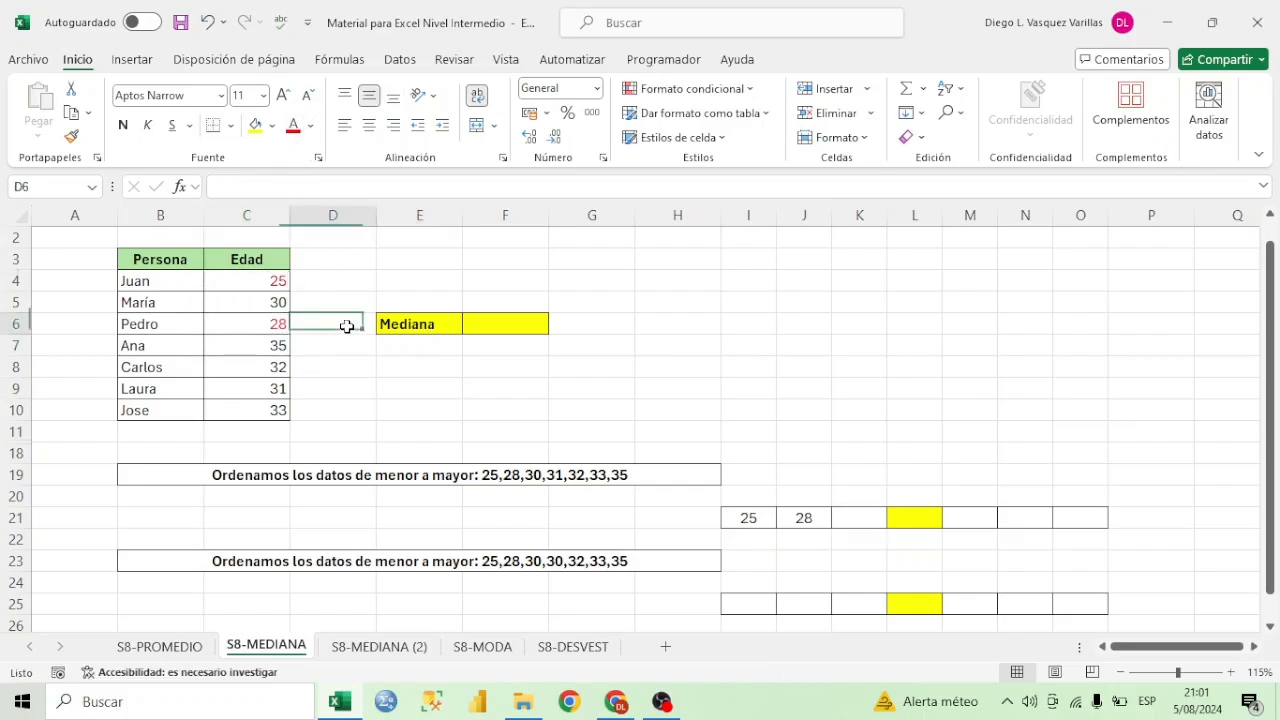
- Copy the ages 30 and 31 from C5 and C9 as values into K21 and L21
{"action": "left_click", "coordinate": [260, 302]}
{"action": "key", "text": "ctrl+c"}
{"action": "right_click", "coordinate": [859, 518]}
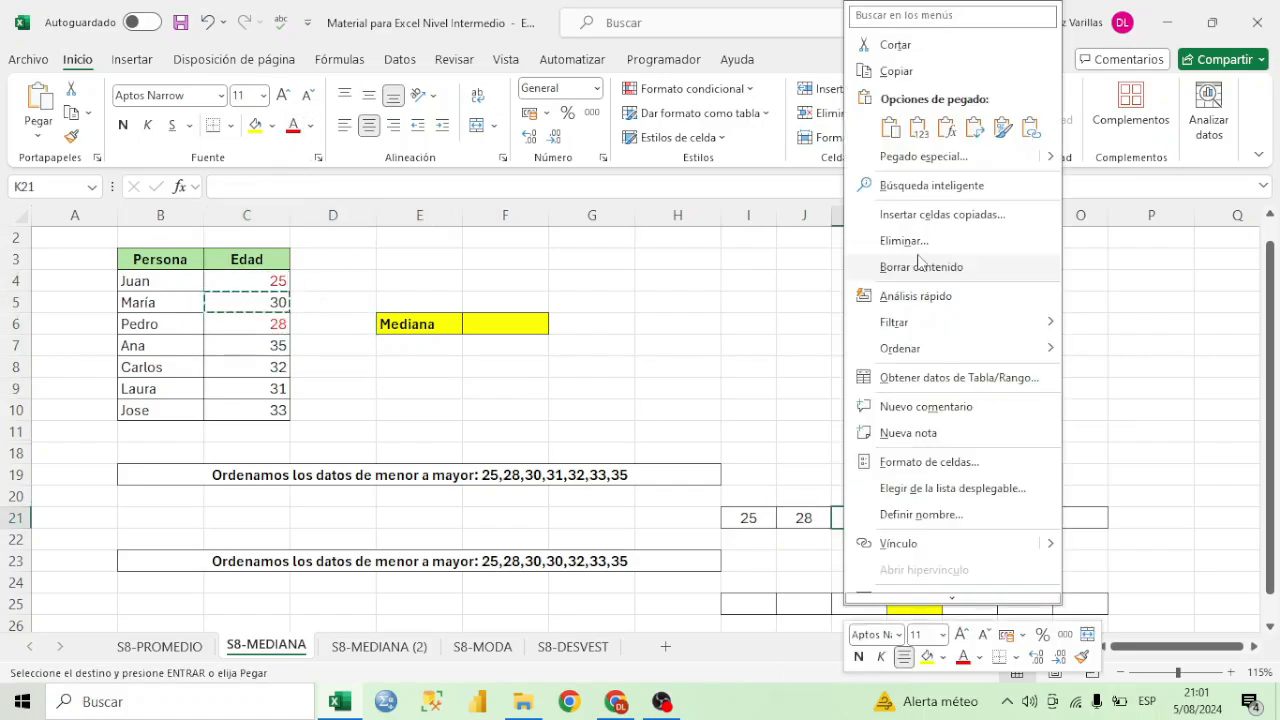
{"action": "left_click", "coordinate": [936, 127]}
{"action": "left_click", "coordinate": [277, 390]}
{"action": "key", "text": "ctrl+c"}
{"action": "right_click", "coordinate": [936, 518]}
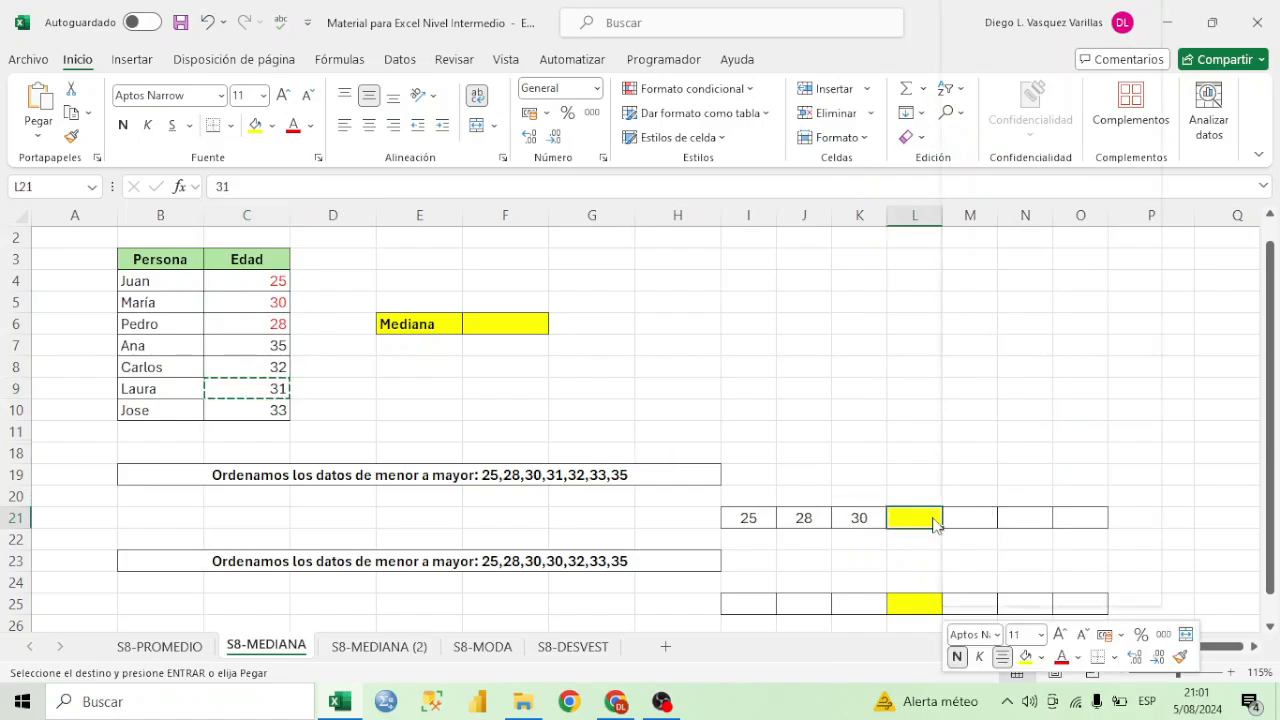
{"action": "left_click", "coordinate": [1016, 127]}
- Copy the ages 32, 33 and 35 from C8, C10 and C7 as values into M21, N21 and O21
{"action": "left_click", "coordinate": [262, 367]}
{"action": "key", "text": "ctrl+c"}
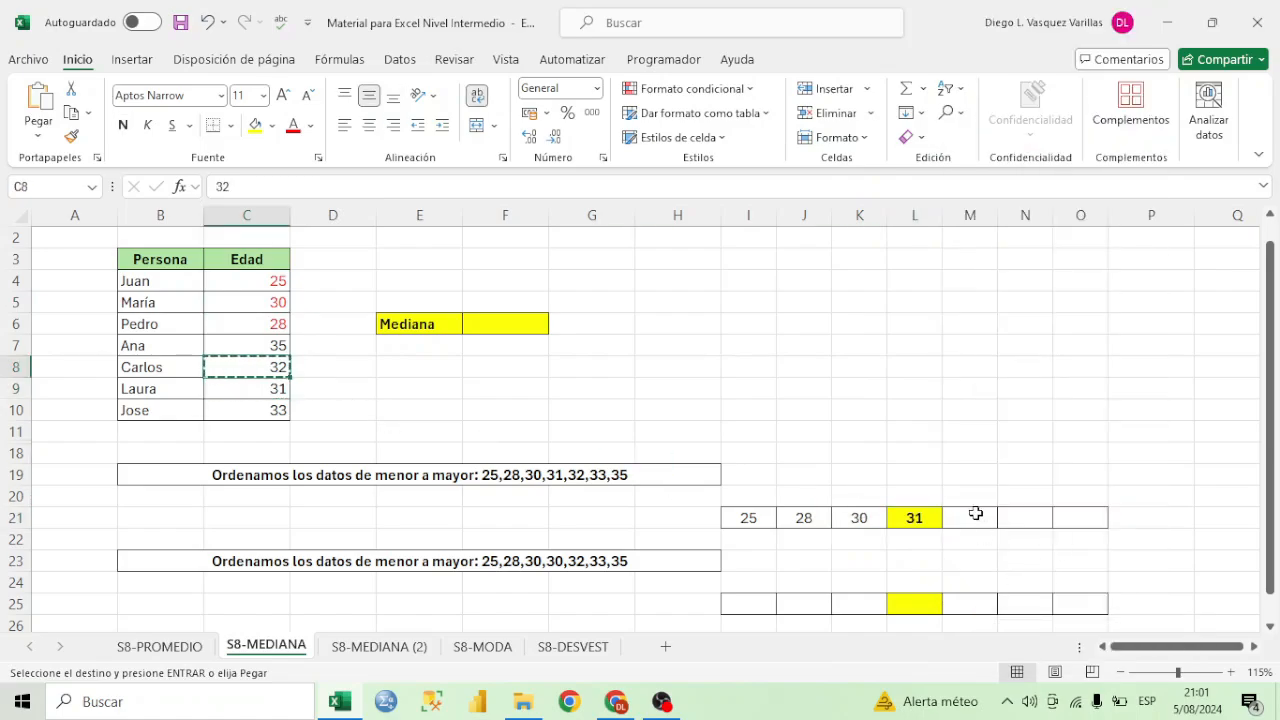
{"action": "right_click", "coordinate": [975, 513]}
{"action": "left_click", "coordinate": [1055, 127]}
{"action": "left_click", "coordinate": [262, 410]}
{"action": "key", "text": "ctrl+c"}
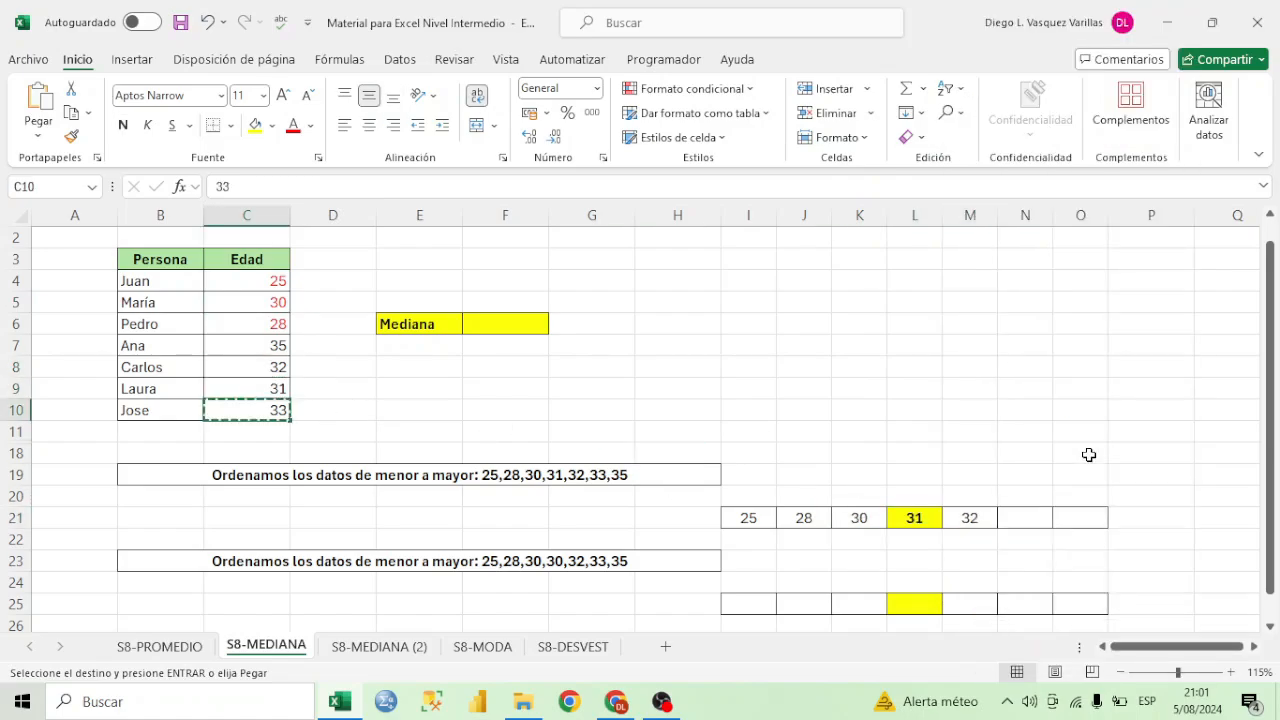
{"action": "right_click", "coordinate": [1036, 515]}
{"action": "left_click", "coordinate": [1110, 127]}
{"action": "left_click", "coordinate": [262, 345]}
{"action": "key", "text": "ctrl+c"}
{"action": "right_click", "coordinate": [1088, 518]}
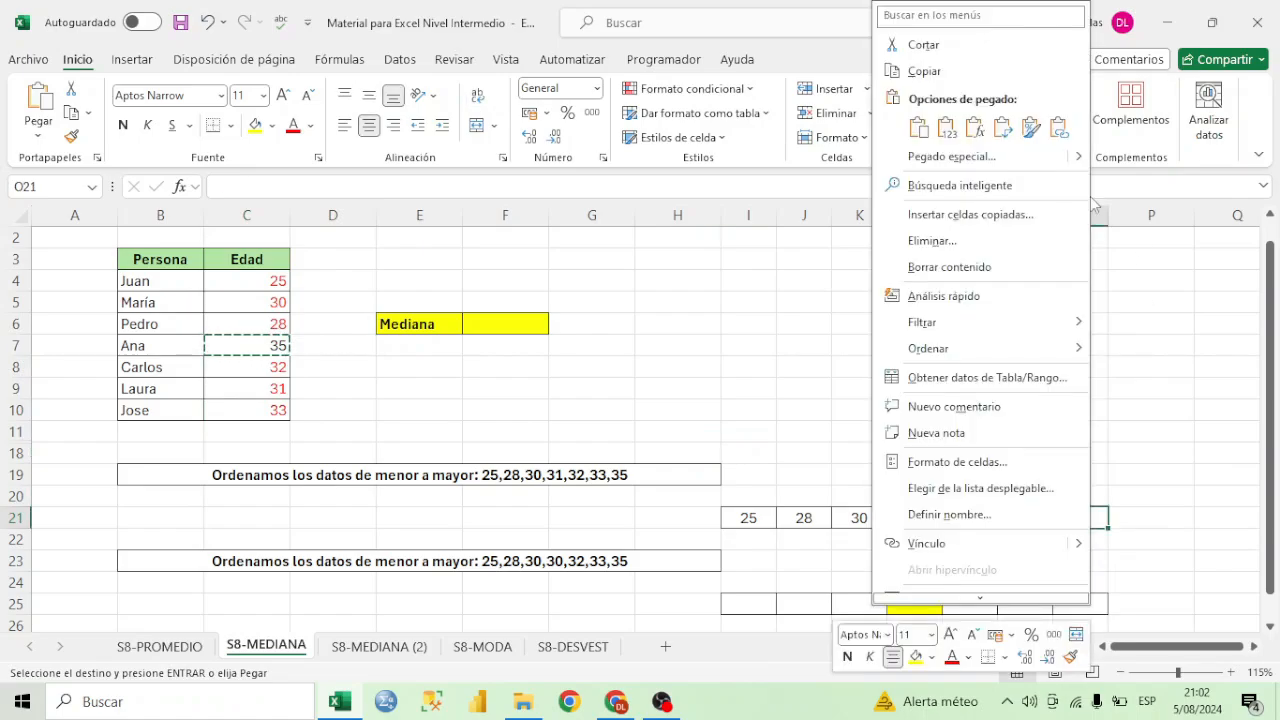
{"action": "left_click", "coordinate": [946, 127]}
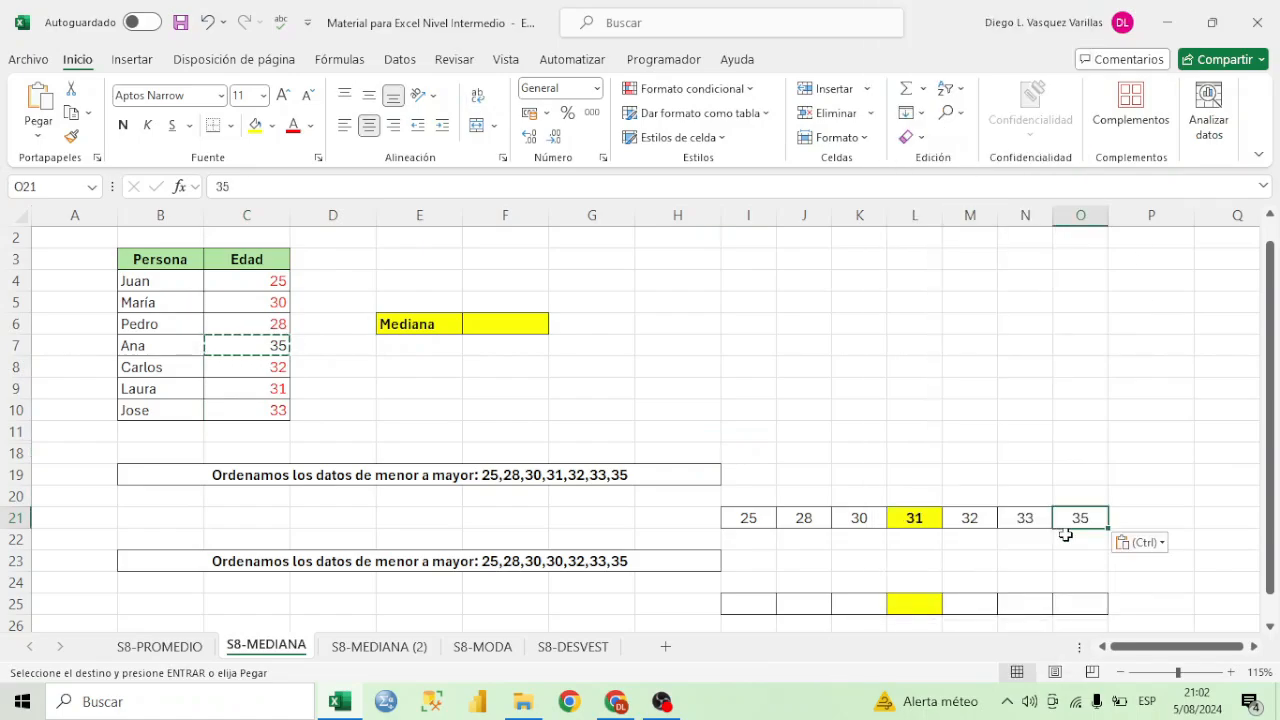
- Go through the ordered ages in I21:O21 one by one and return to the middle value in L21
{"action": "left_click", "coordinate": [765, 522]}
{"action": "left_click", "coordinate": [822, 520]}
{"action": "left_click", "coordinate": [878, 522]}
{"action": "left_click", "coordinate": [910, 520]}
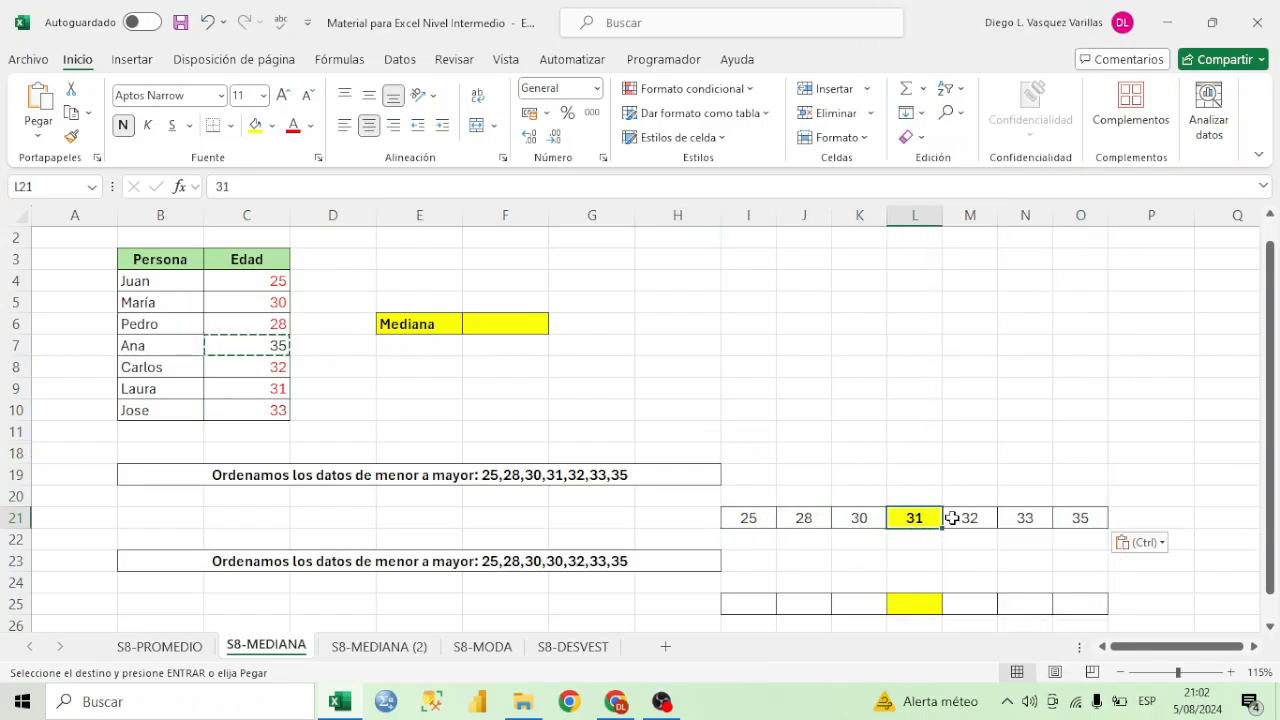
{"action": "left_click", "coordinate": [955, 518]}
{"action": "left_click", "coordinate": [1020, 517]}
{"action": "left_click", "coordinate": [1062, 520]}
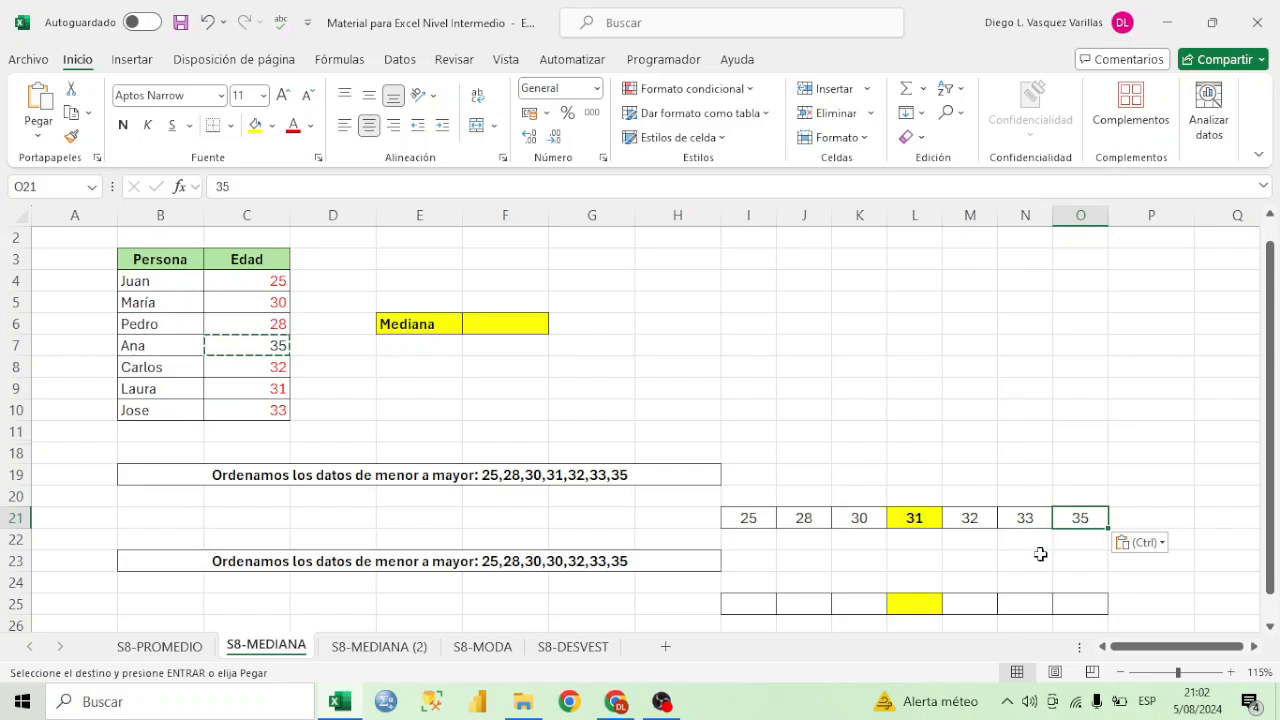
{"action": "key", "text": "Left"}
{"action": "key", "text": "Left"}
{"action": "key", "text": "Left"}
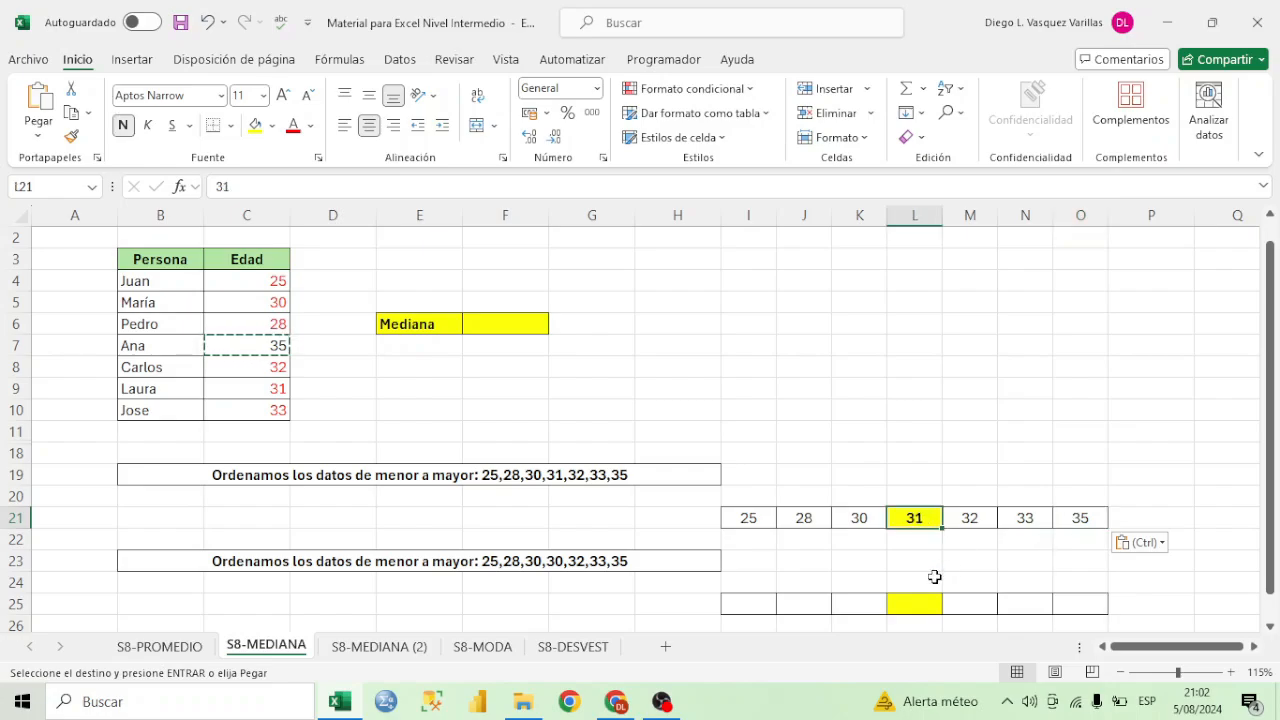
- Enter the label "mediana" in L20, above the middle value of the ordered ages
{"action": "left_click", "coordinate": [920, 493]}
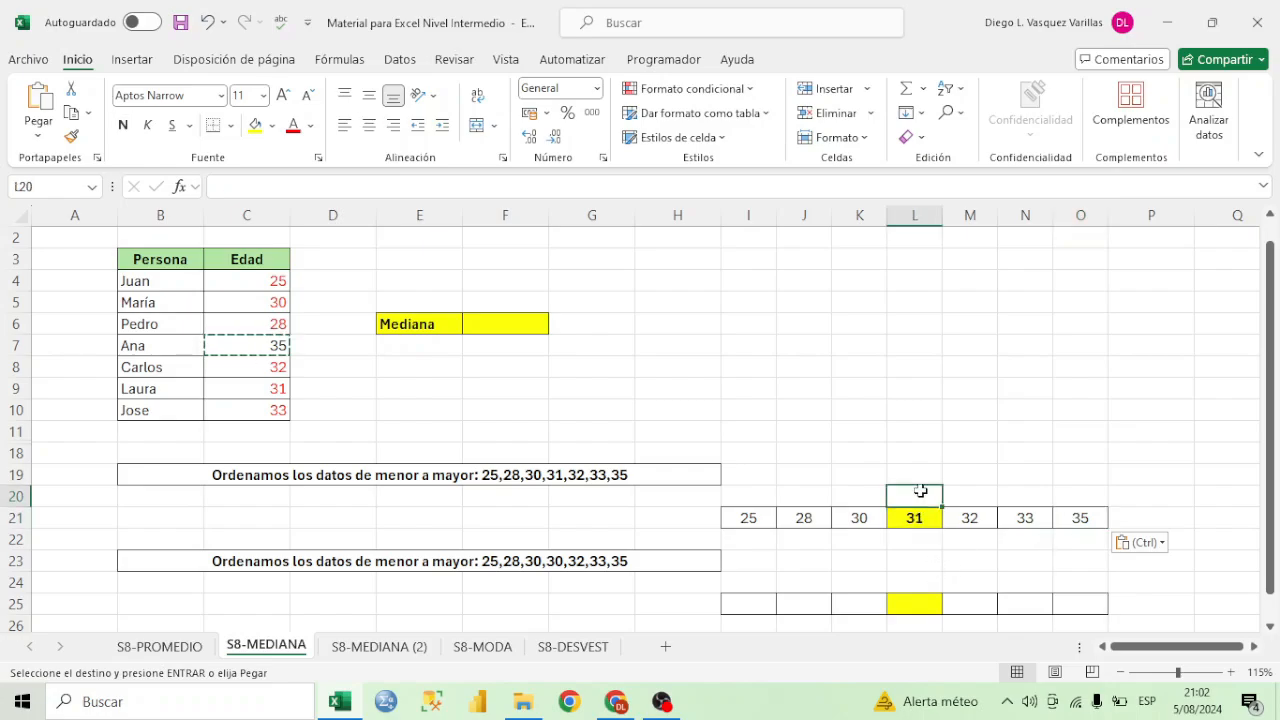
{"action": "key", "text": "Escape"}
{"action": "type", "text": "mediana"}
{"action": "key", "text": "Return"}
- Enter =PROMEDIO(I21:O21) in L22, below the median, to compare the average with it
{"action": "key", "text": "Return"}
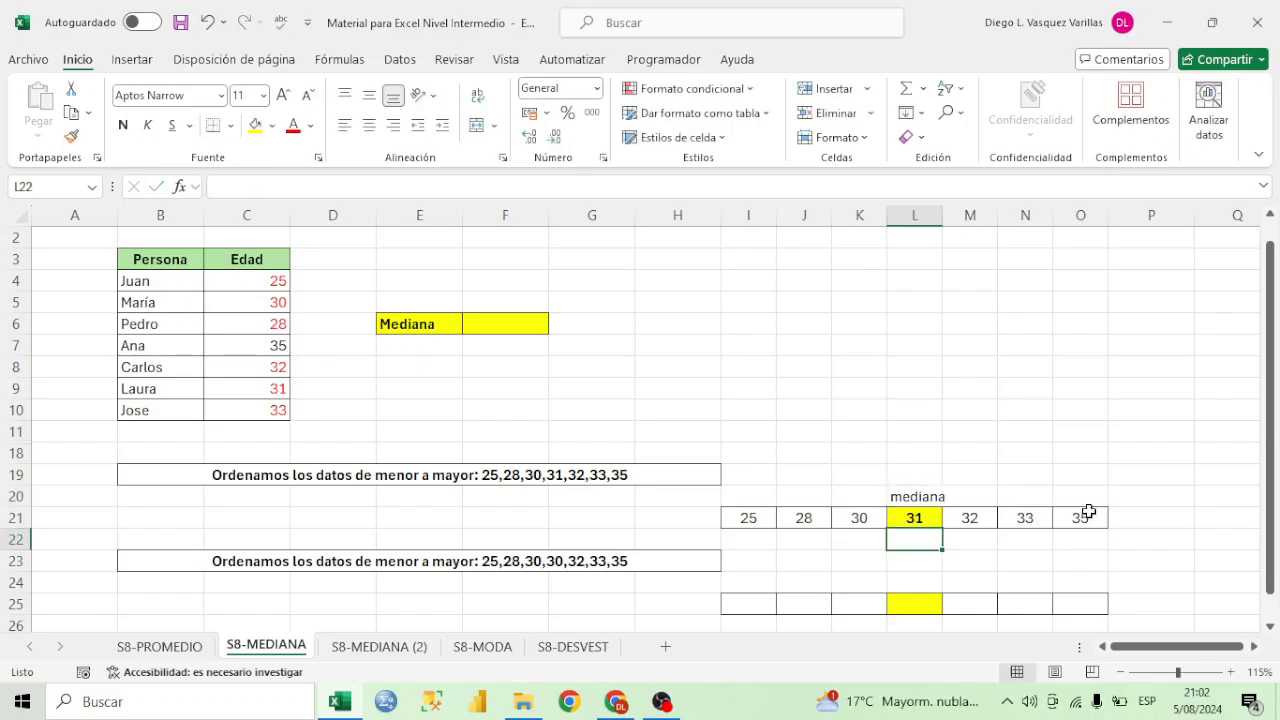
{"action": "type", "text": "=promed"}
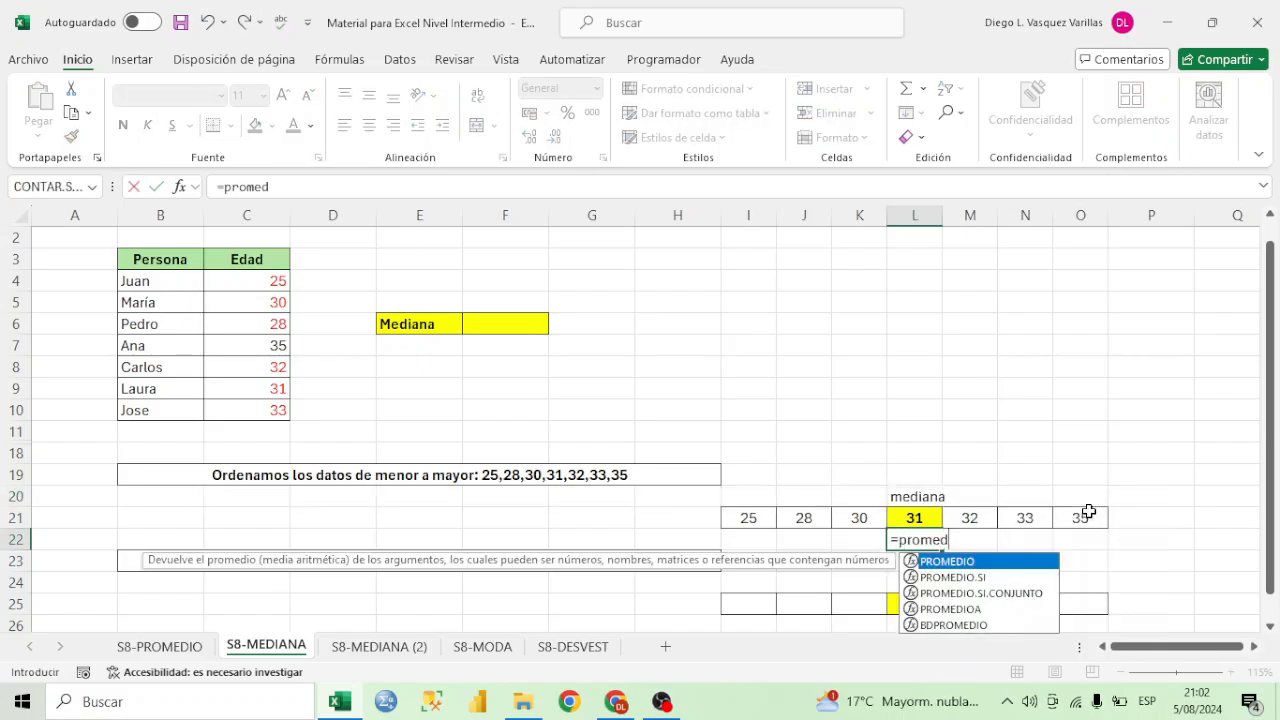
{"action": "double_click", "coordinate": [1018, 562]}
{"action": "left_click_drag", "start_coordinate": [750, 518], "coordinate": [1068, 515]}
{"action": "type", "text": ")"}
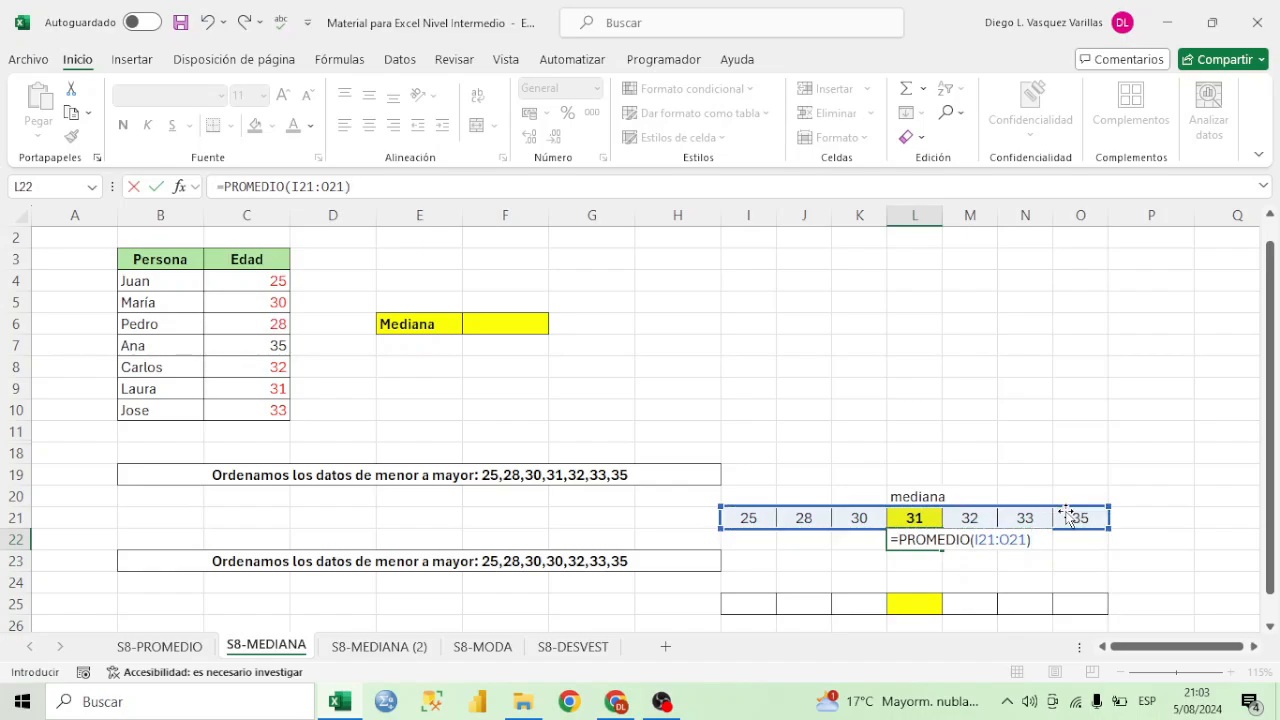
{"action": "key", "text": "Return"}
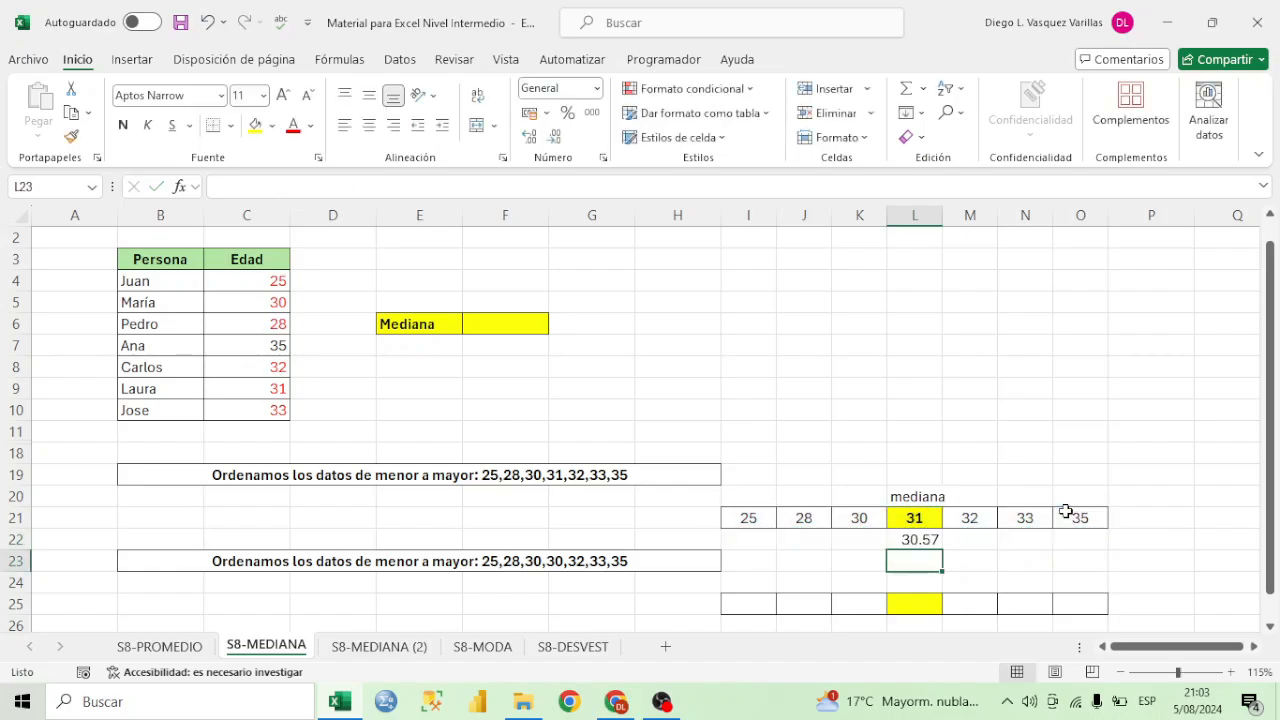
- Try adding and removing a decimal place on the median in L21, and select the average in L22
{"action": "left_click", "coordinate": [928, 523]}
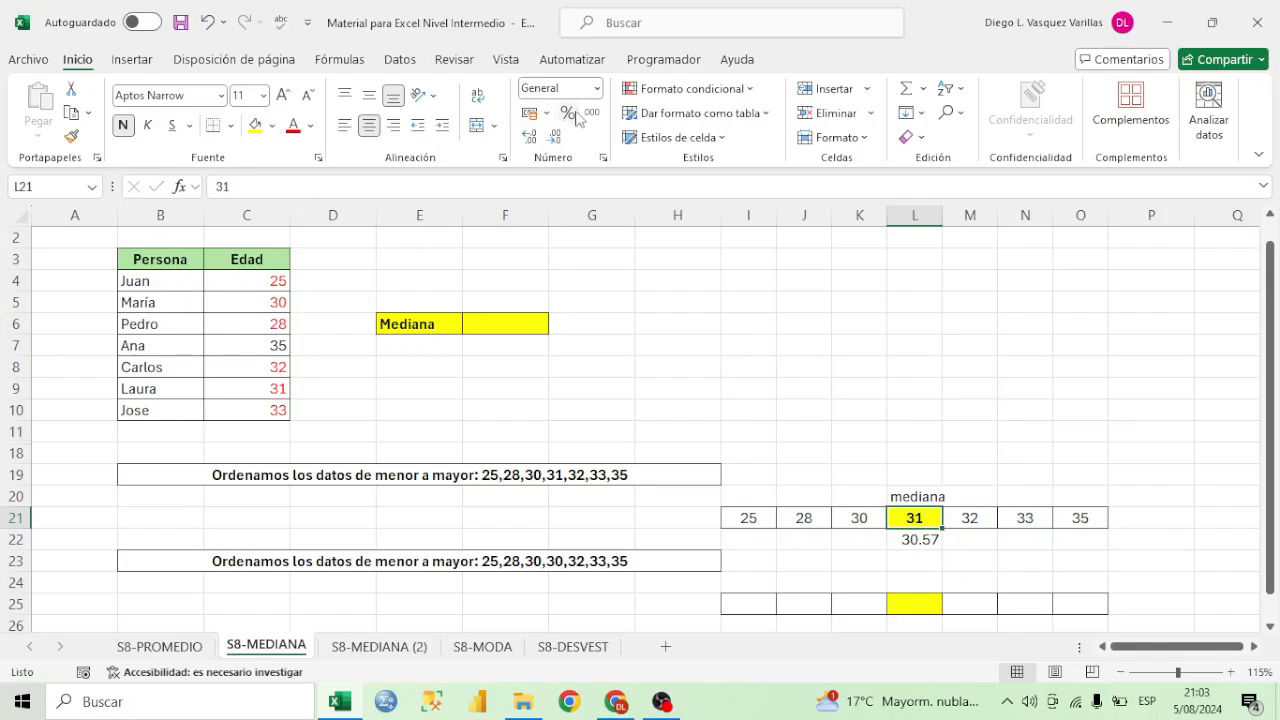
{"action": "left_click", "coordinate": [529, 138]}
{"action": "left_click", "coordinate": [554, 137]}
{"action": "left_click", "coordinate": [934, 543]}
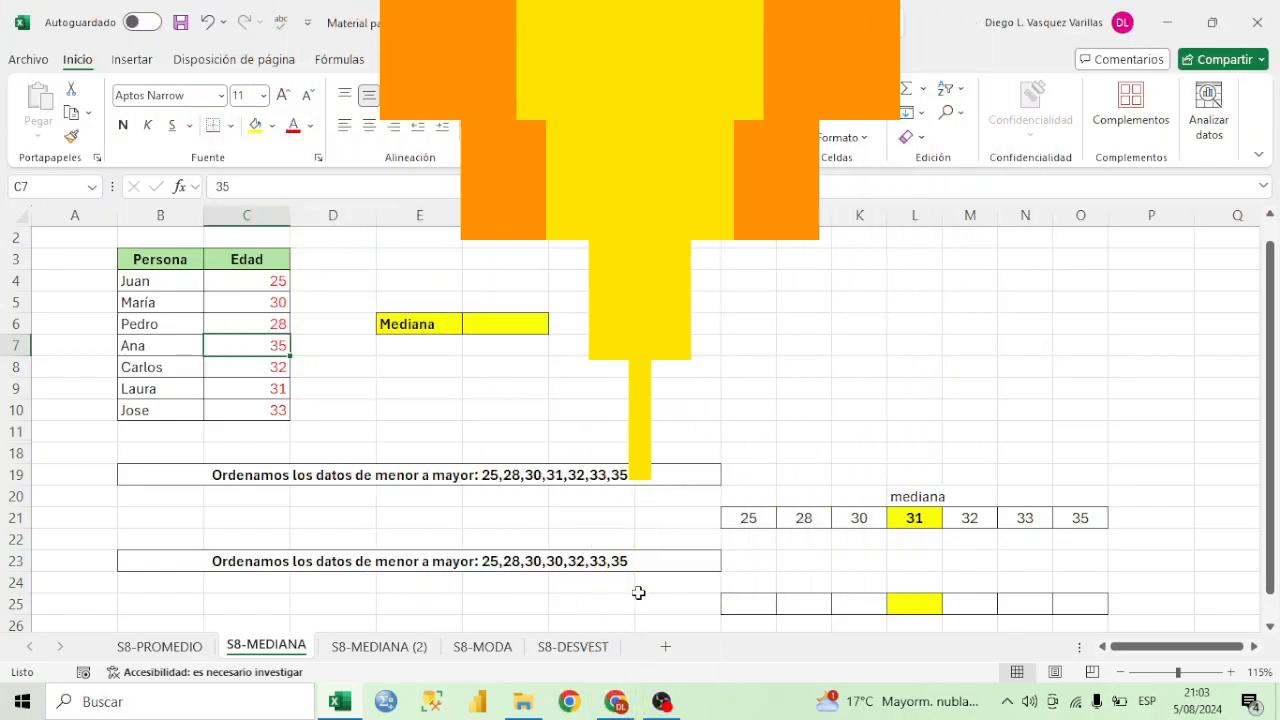
- Compare the ordered ages in row 21 with the second ordered list in B23
{"action": "left_click_drag", "start_coordinate": [757, 512], "coordinate": [1035, 515]}
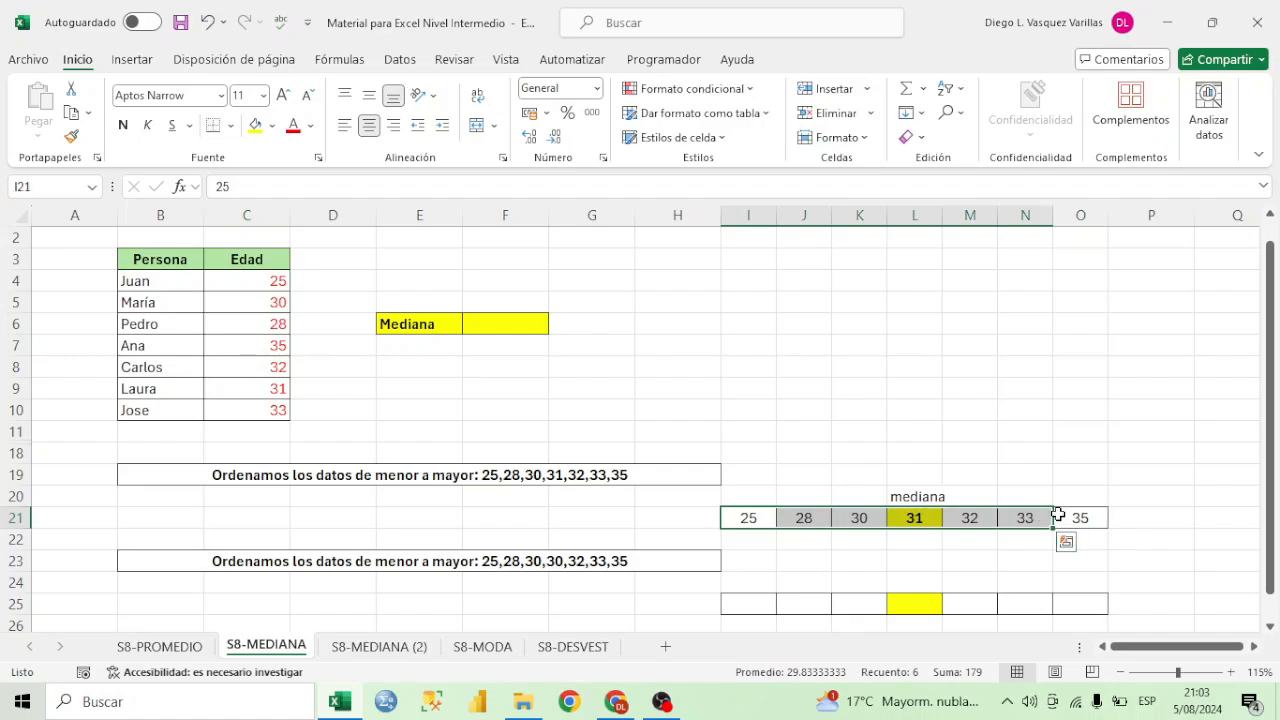
{"action": "left_click", "coordinate": [488, 582]}
{"action": "left_click", "coordinate": [518, 567]}
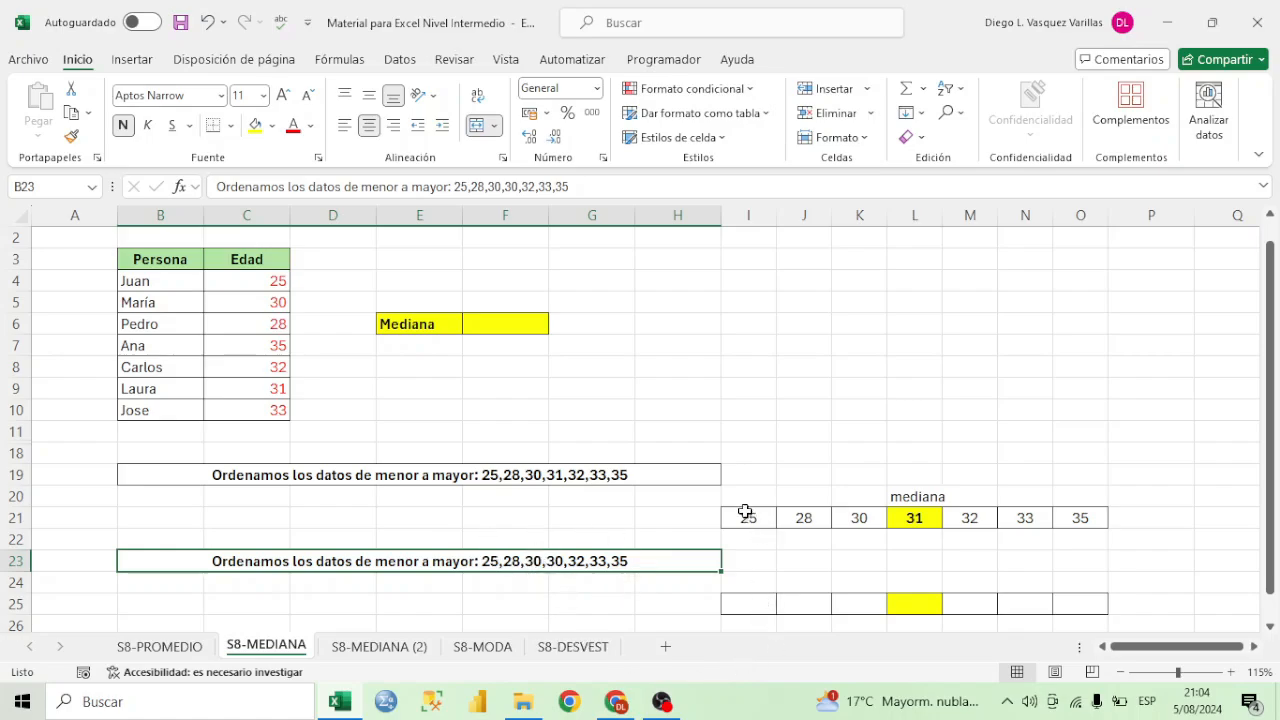
{"action": "left_click_drag", "start_coordinate": [749, 516], "coordinate": [1094, 517]}
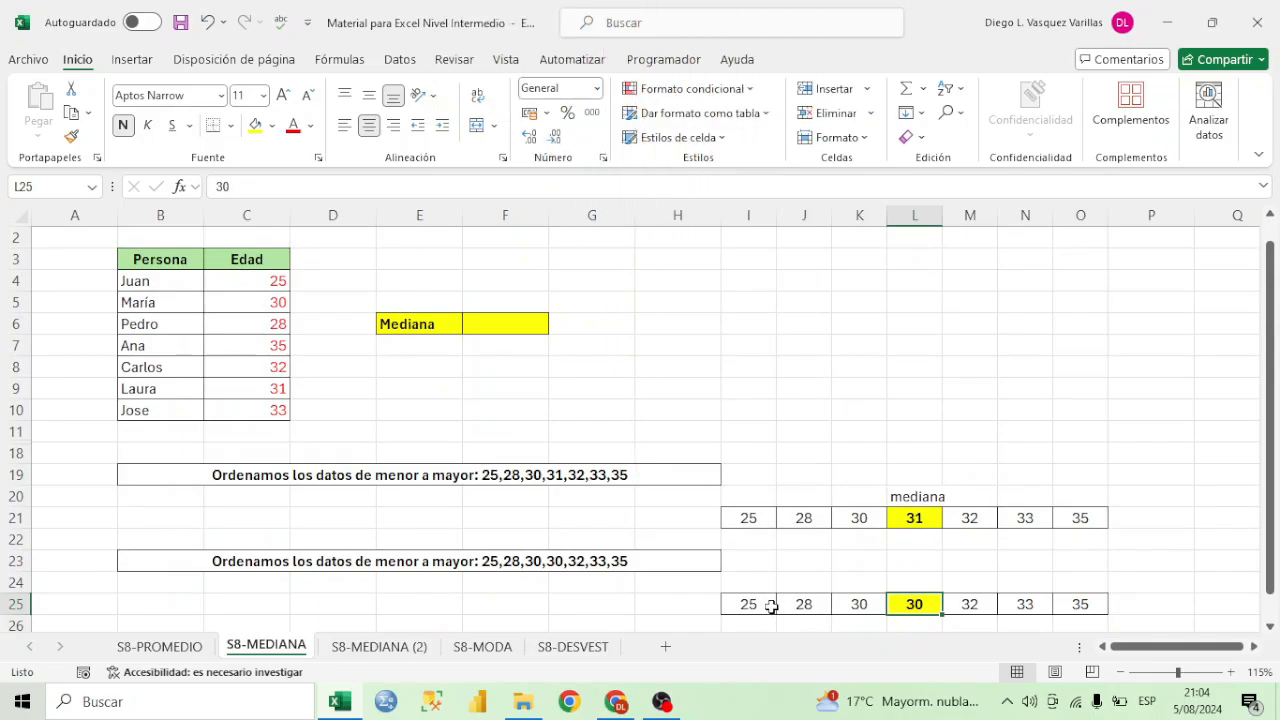
- Go through the second ordered series in I25:O25 one cell at a time to locate its middle value
{"action": "left_click", "coordinate": [766, 604]}
{"action": "left_click", "coordinate": [821, 605]}
{"action": "left_click", "coordinate": [879, 600]}
{"action": "left_click", "coordinate": [914, 601]}
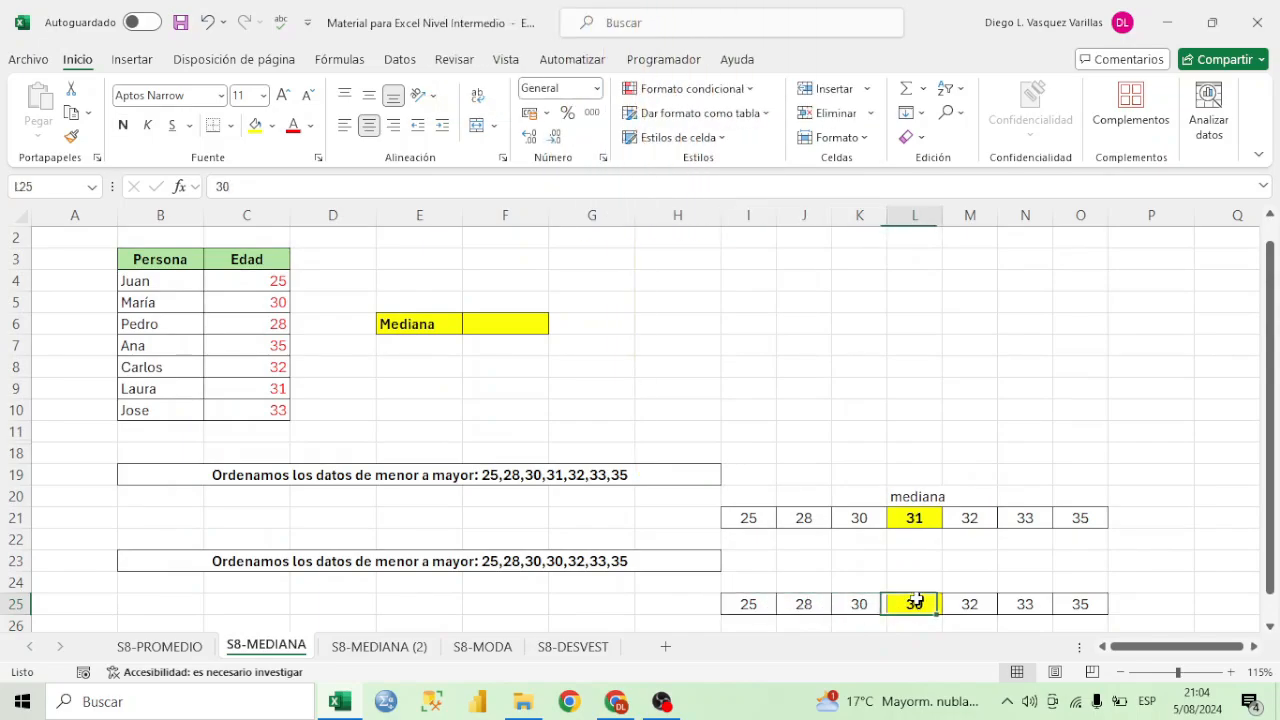
{"action": "left_click", "coordinate": [975, 603]}
{"action": "left_click", "coordinate": [1036, 600]}
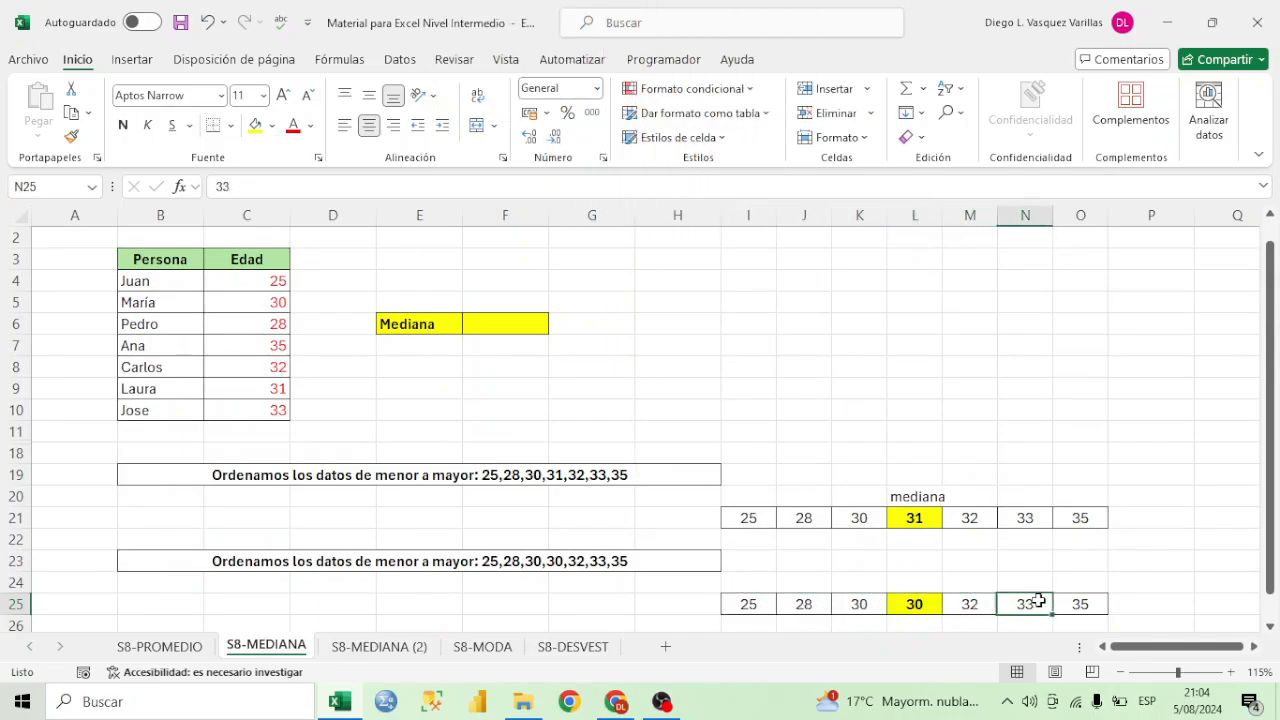
{"action": "left_click", "coordinate": [1094, 605]}
- Enter the label "mediana" in L24, above the middle value of the second series
{"action": "left_click", "coordinate": [913, 581]}
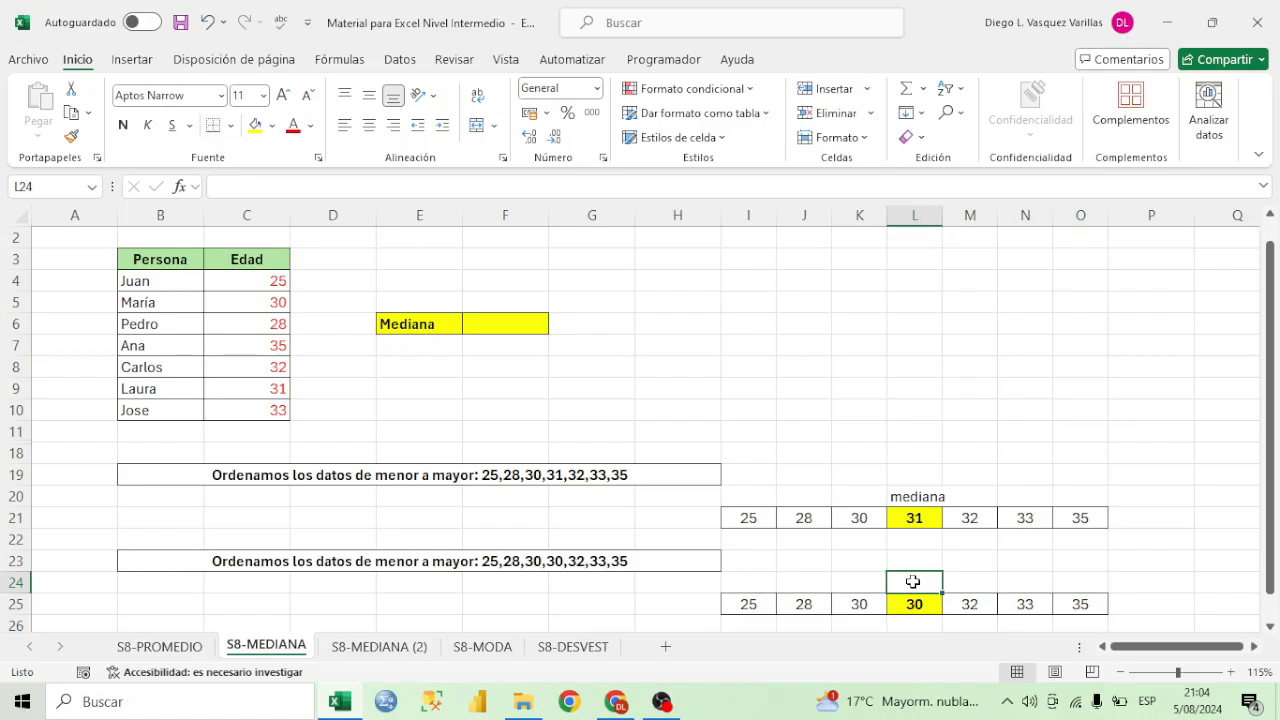
{"action": "type", "text": "mediana"}
{"action": "key", "text": "Return"}
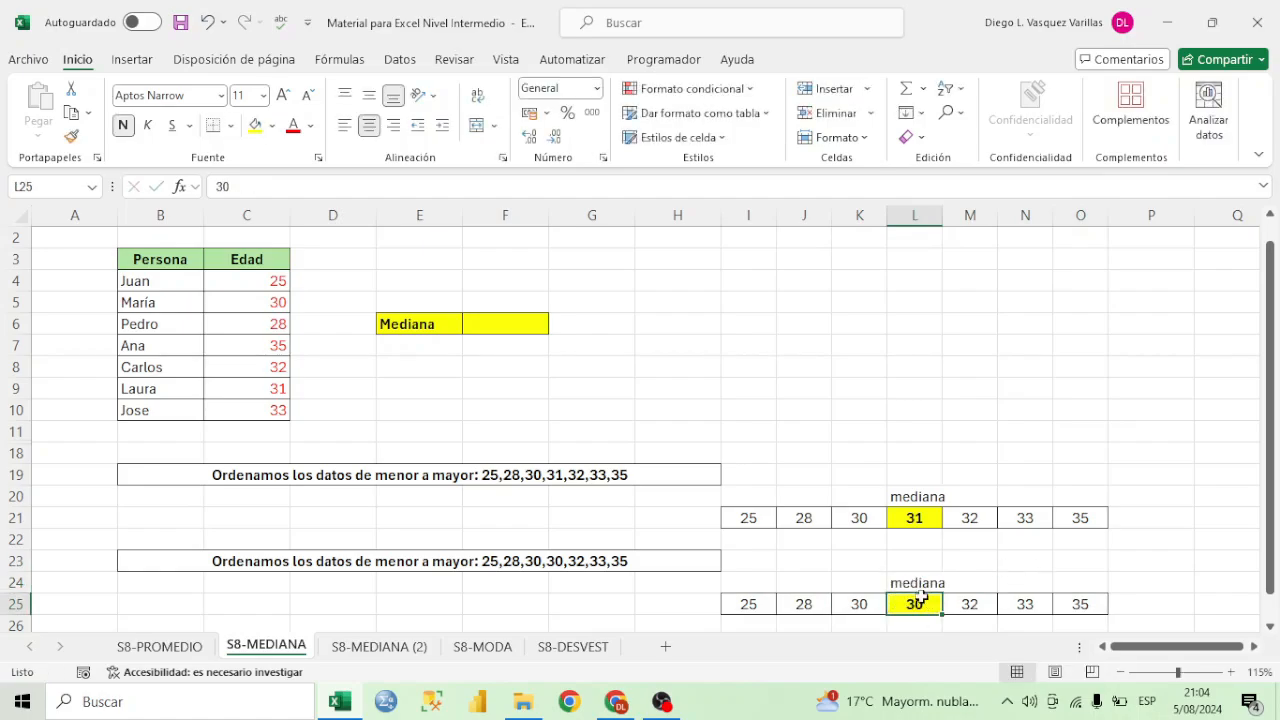
- Calculate the average of the second series, I25:O25, in L23 with PROMEDIO
{"action": "left_click", "coordinate": [917, 560]}
{"action": "type", "text": "=promed"}
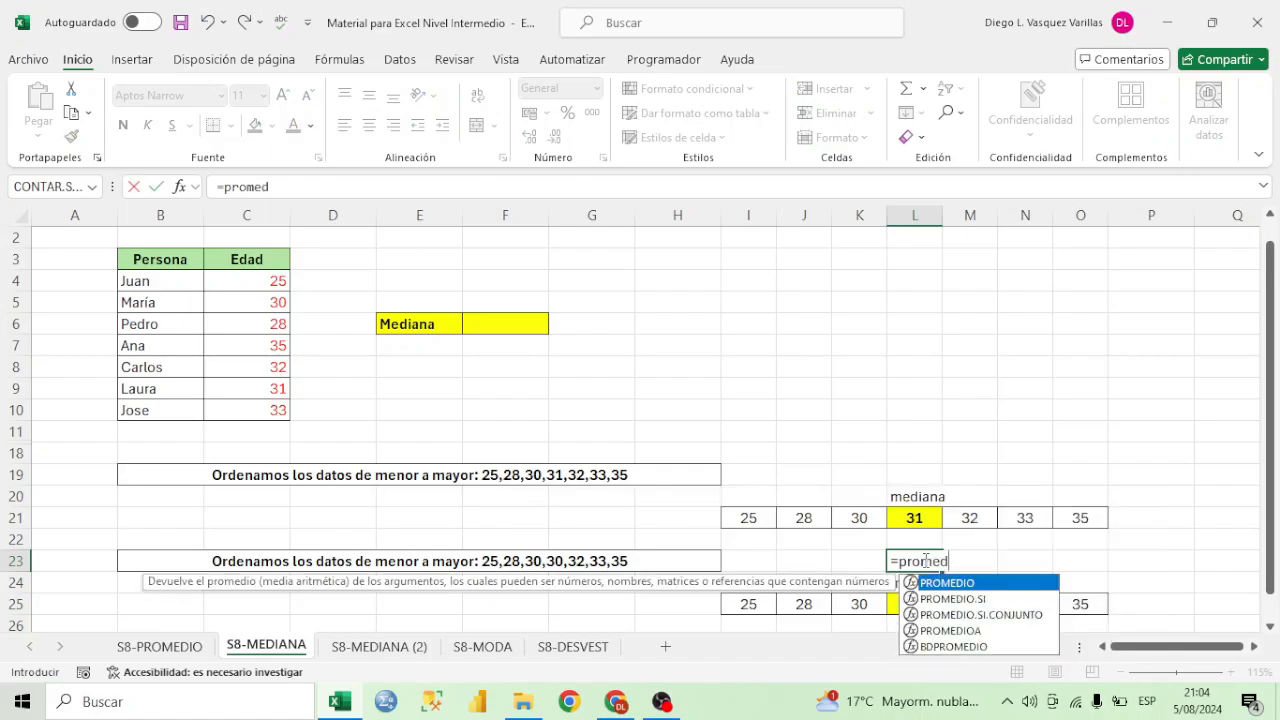
{"action": "key", "text": "Tab"}
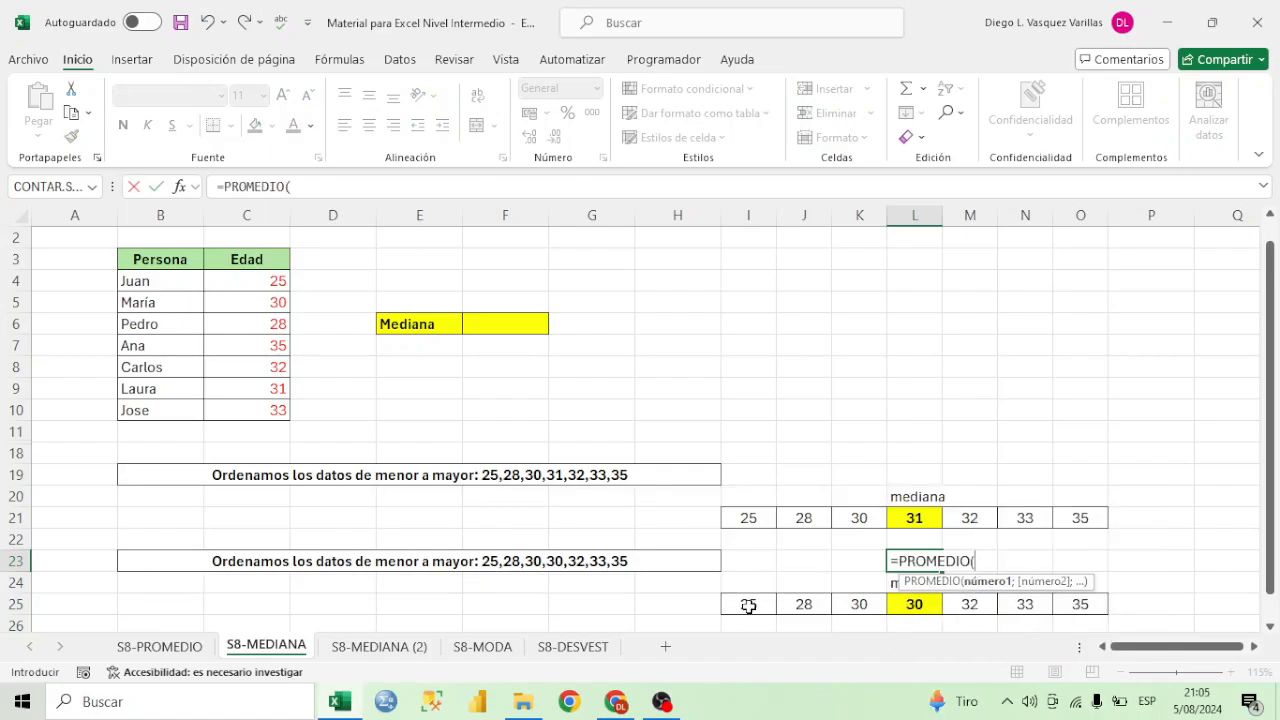
{"action": "left_click_drag", "start_coordinate": [748, 604], "coordinate": [1074, 603]}
{"action": "type", "text": ")"}
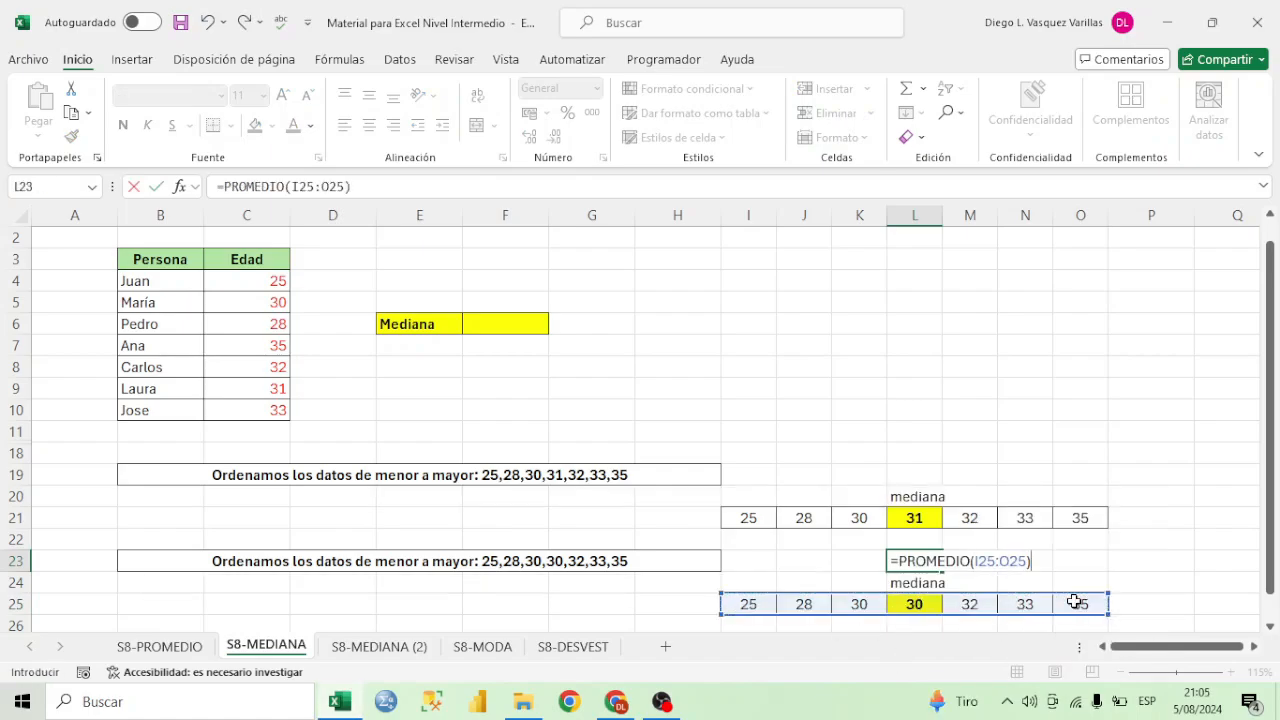
{"action": "key", "text": "Return"}
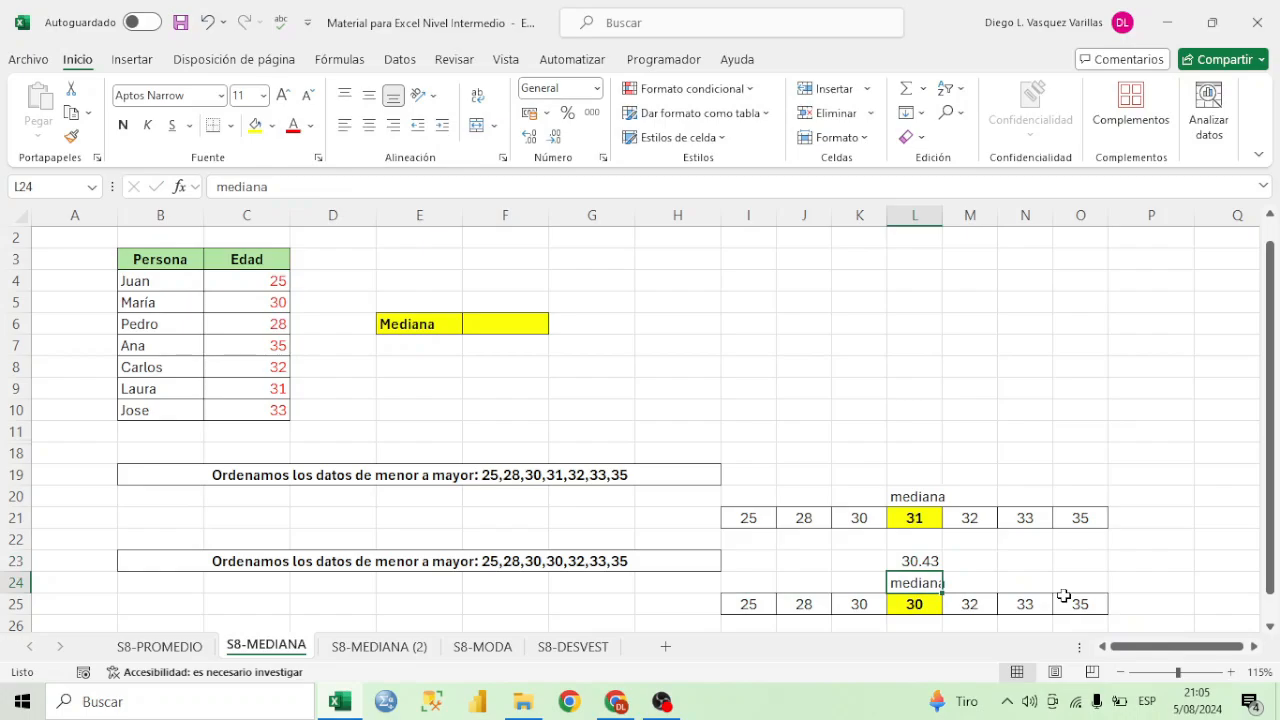
- Examine the first series in I21:O21, its middle value in L21 and the three values before it
{"action": "left_click_drag", "start_coordinate": [1080, 517], "coordinate": [762, 515]}
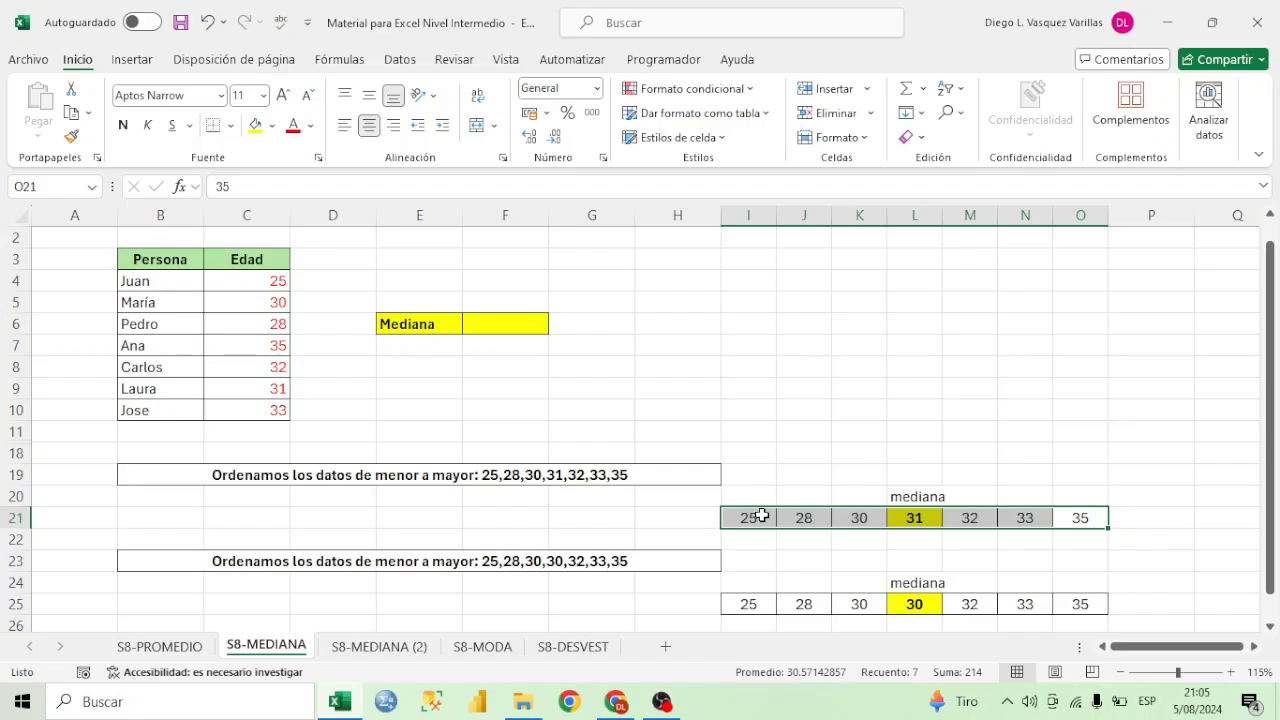
{"action": "left_click_drag", "start_coordinate": [762, 515], "coordinate": [1074, 517]}
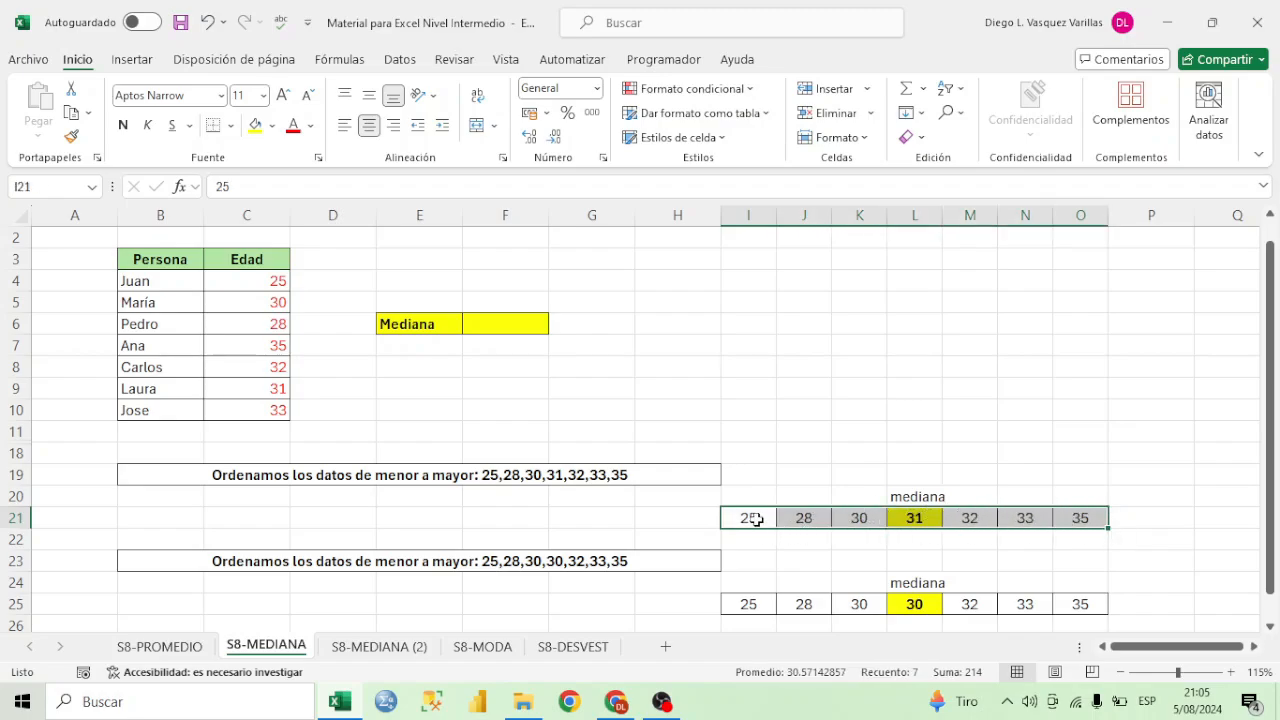
{"action": "left_click_drag", "start_coordinate": [756, 519], "coordinate": [1063, 517]}
{"action": "left_click", "coordinate": [929, 512]}
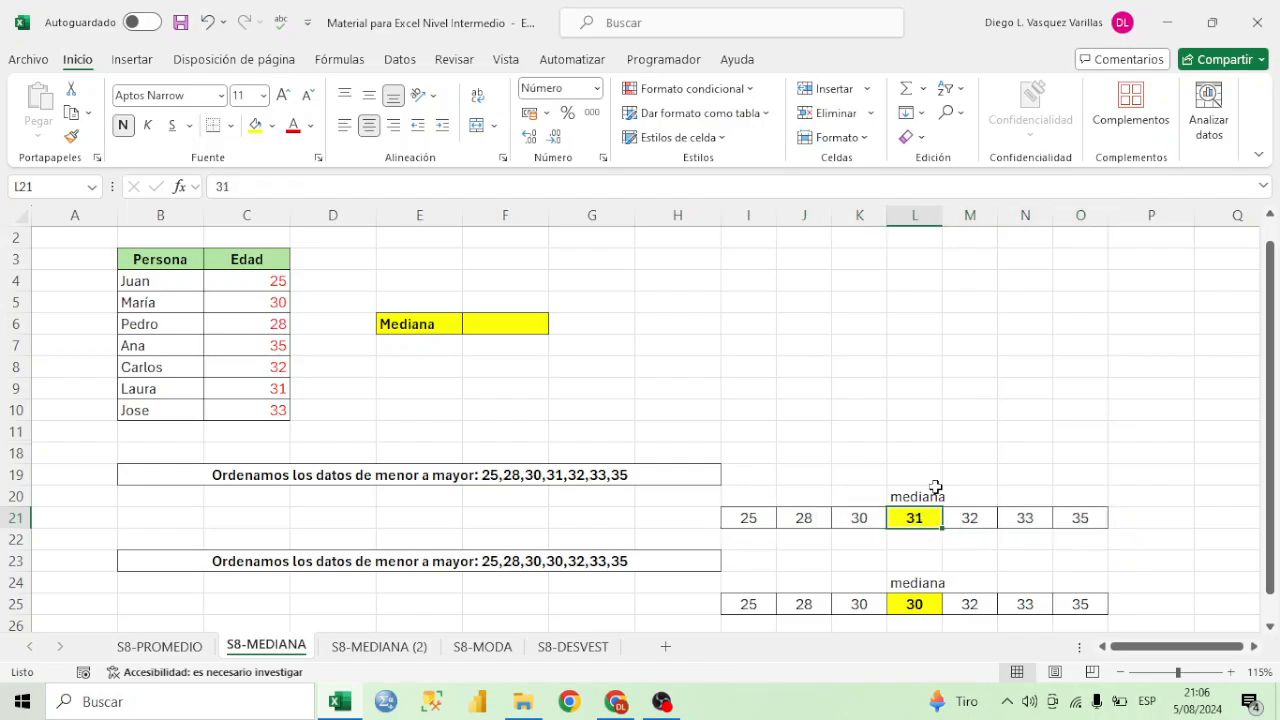
{"action": "left_click_drag", "start_coordinate": [880, 518], "coordinate": [758, 518]}
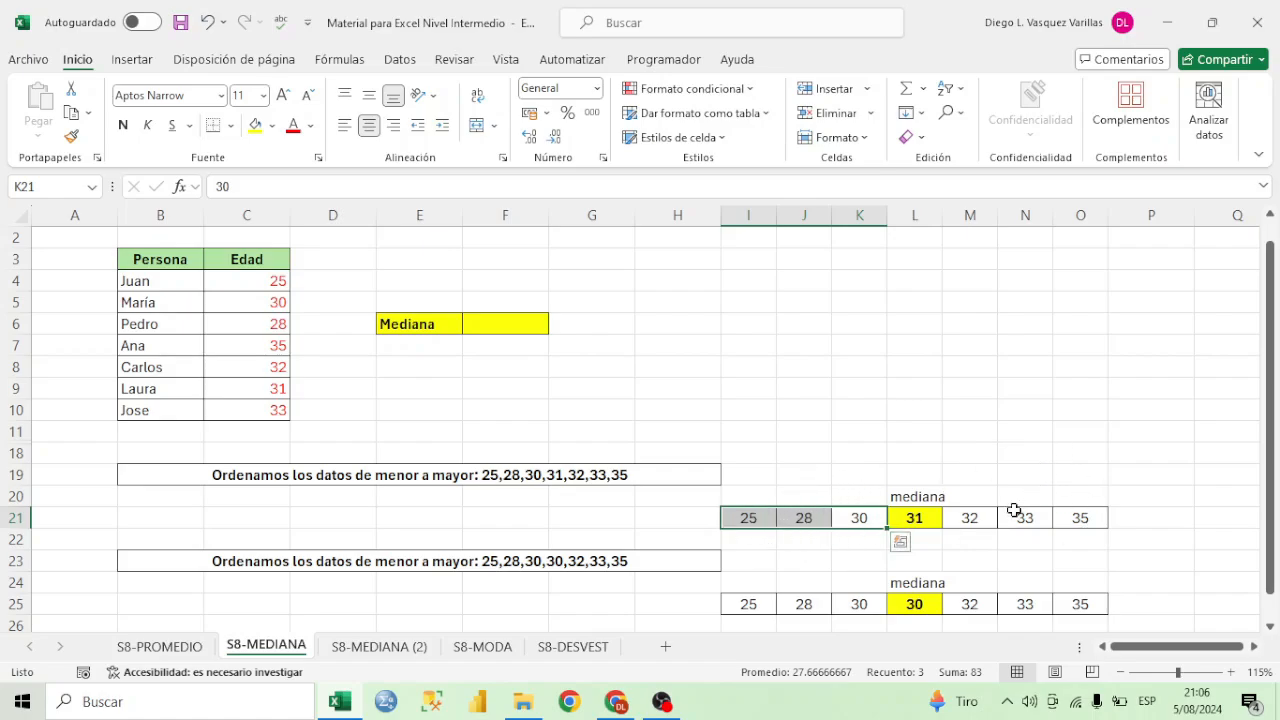
- Extend the first series in row 21 with an eighth value, 36, in P21
{"action": "left_click", "coordinate": [1087, 515]}
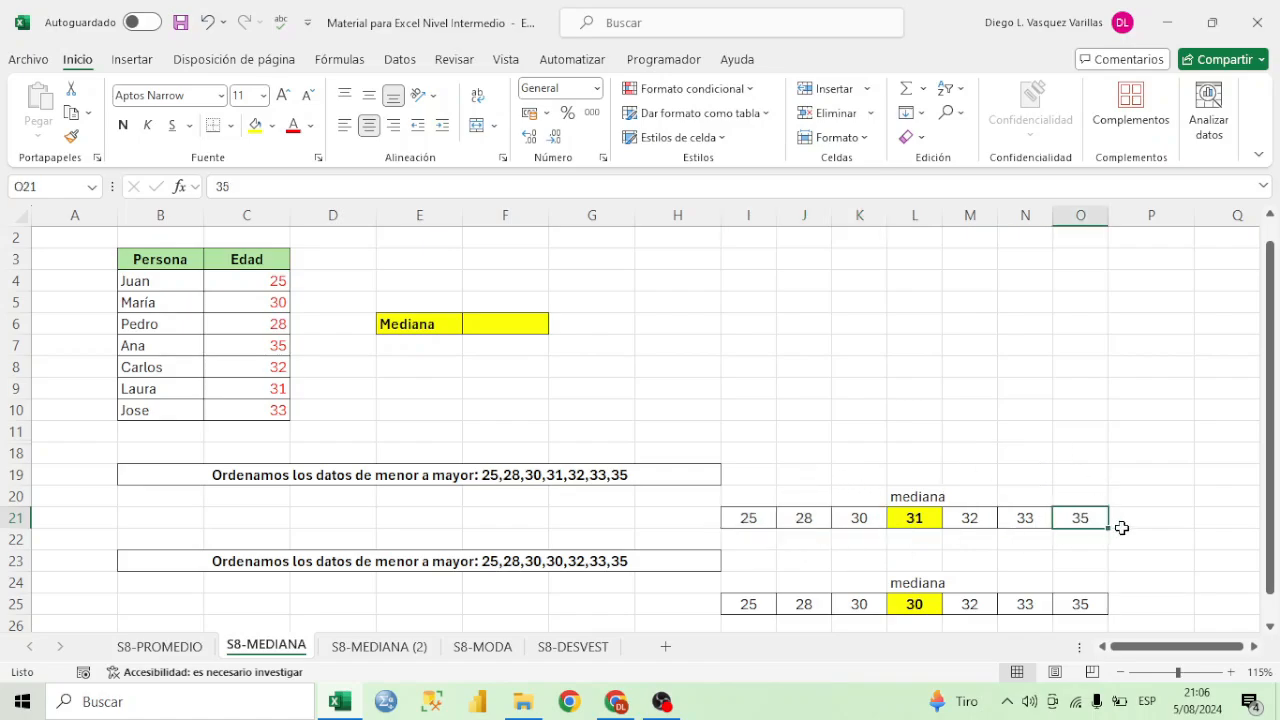
{"action": "left_click_drag", "start_coordinate": [1122, 527], "coordinate": [1140, 534]}
{"action": "left_click", "coordinate": [1140, 535]}
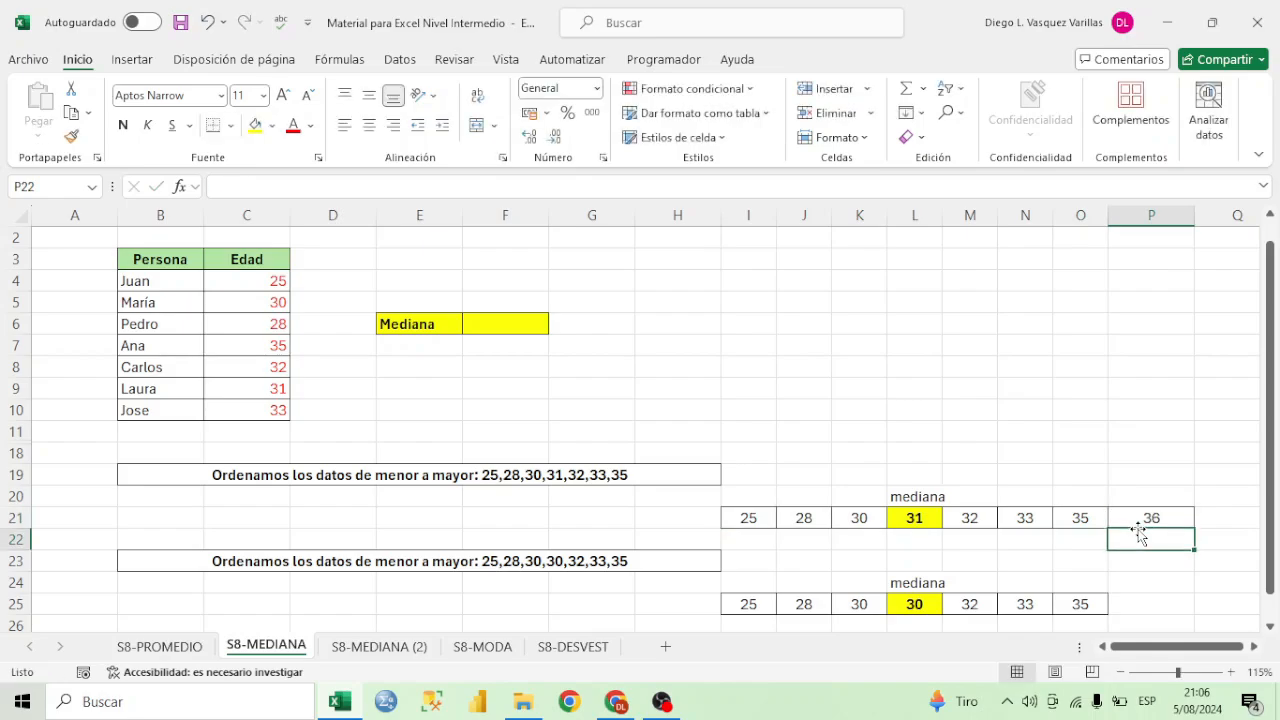
- Copy the formatting of L21 to M21 to mark both middle values, and check the three values on each side
{"action": "left_click", "coordinate": [914, 520]}
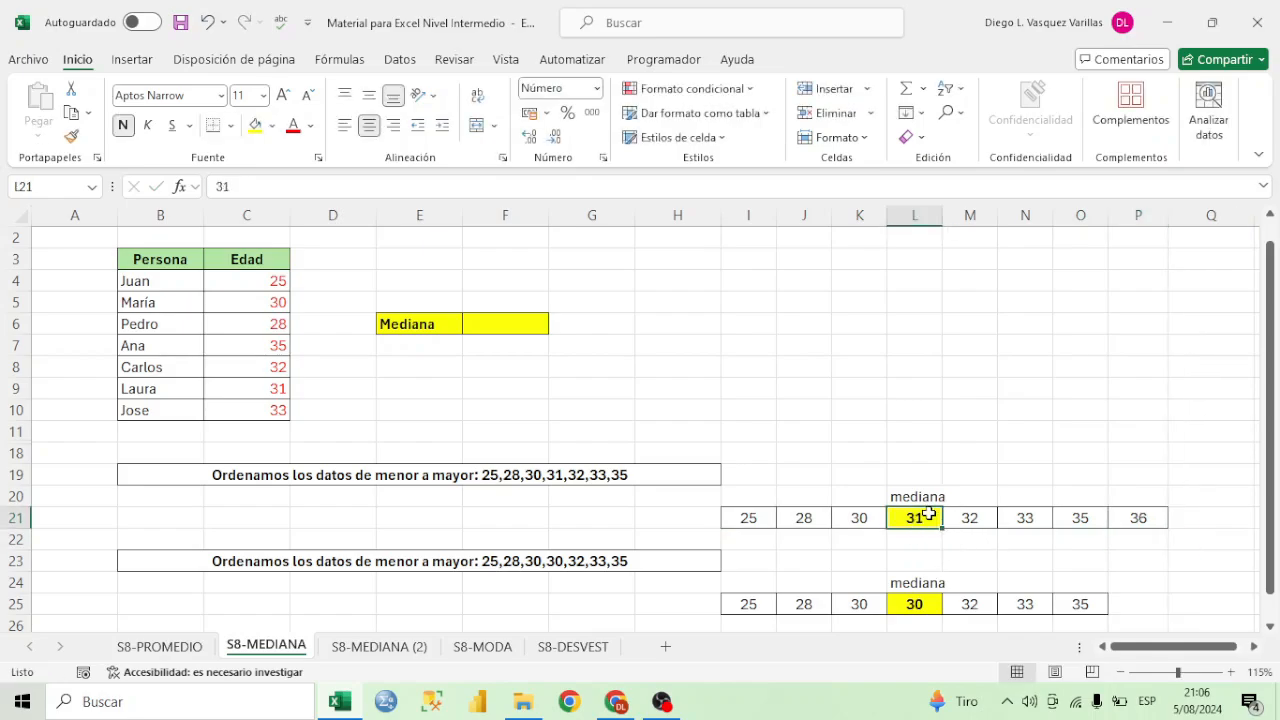
{"action": "left_click", "coordinate": [71, 136]}
{"action": "left_click", "coordinate": [968, 518]}
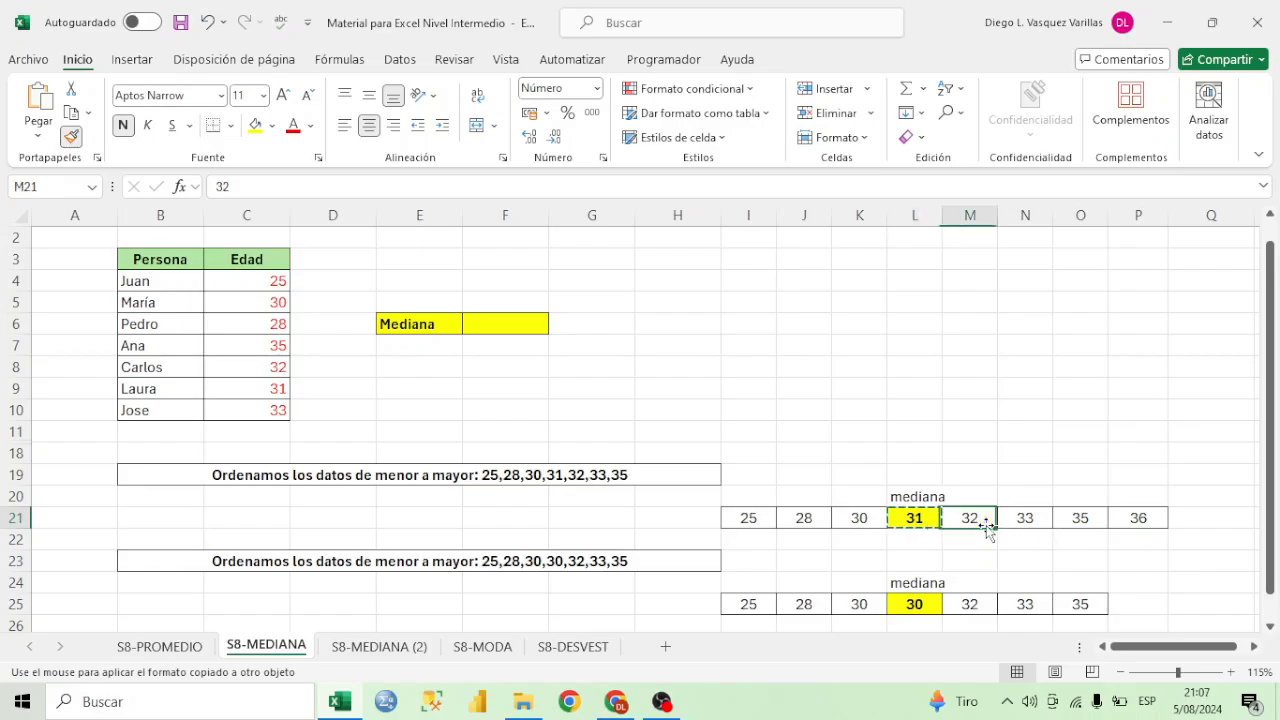
{"action": "left_click_drag", "start_coordinate": [940, 525], "coordinate": [962, 518]}
{"action": "left_click", "coordinate": [862, 518]}
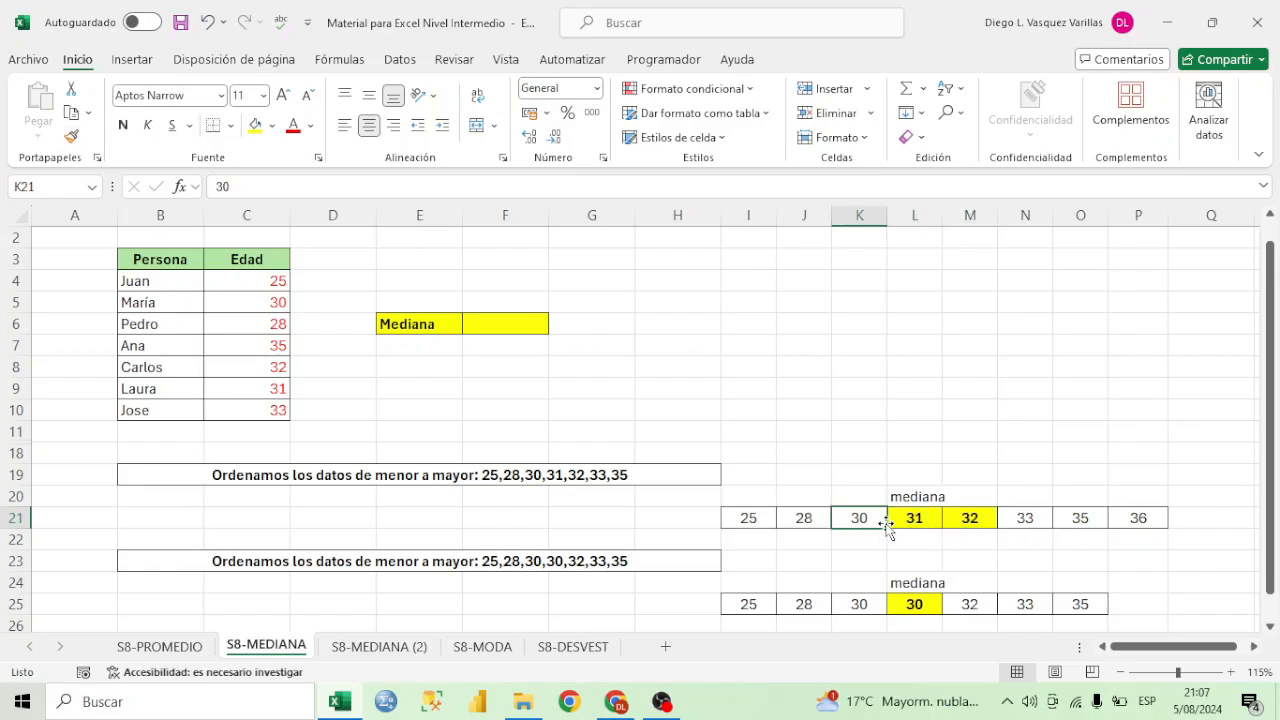
{"action": "left_click_drag", "start_coordinate": [856, 516], "coordinate": [735, 518]}
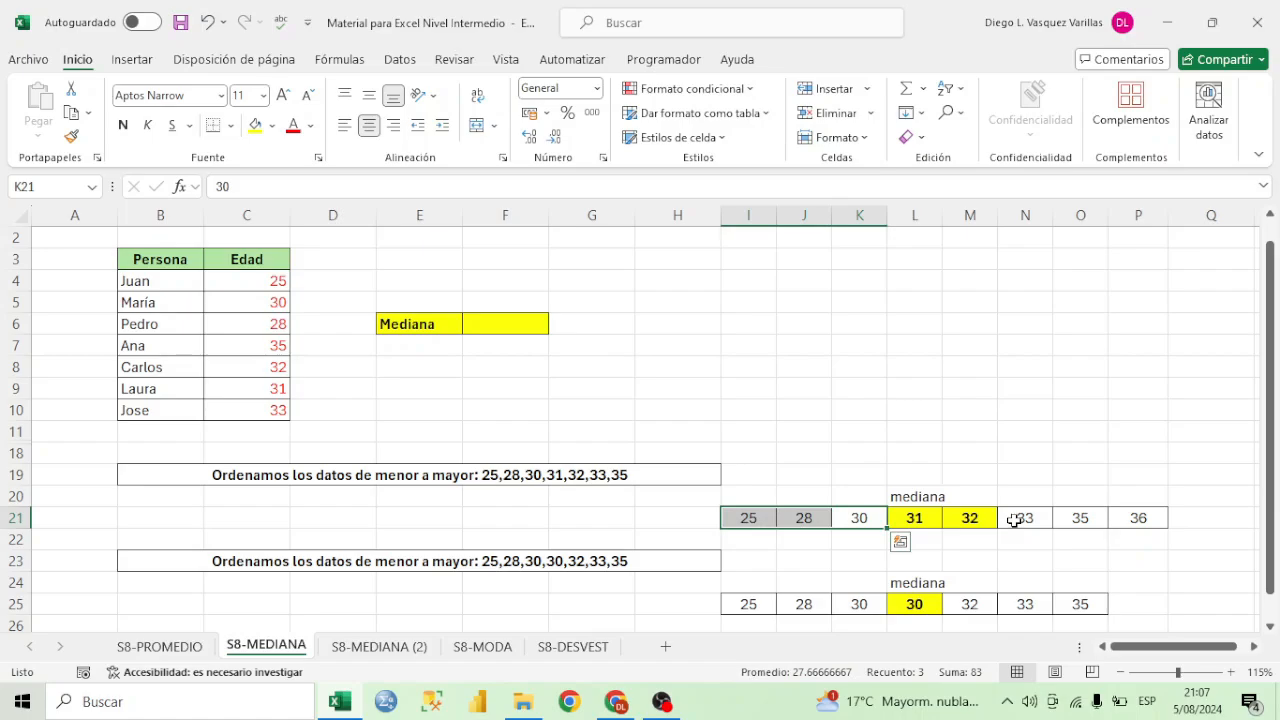
{"action": "left_click_drag", "start_coordinate": [1013, 519], "coordinate": [1138, 517]}
- Move the first series' "mediana" label up to L19 and average the middle values L21:M21 in L20 with PROMEDIO
{"action": "left_click", "coordinate": [930, 493]}
{"action": "left_click_drag", "start_coordinate": [930, 493], "coordinate": [952, 514]}
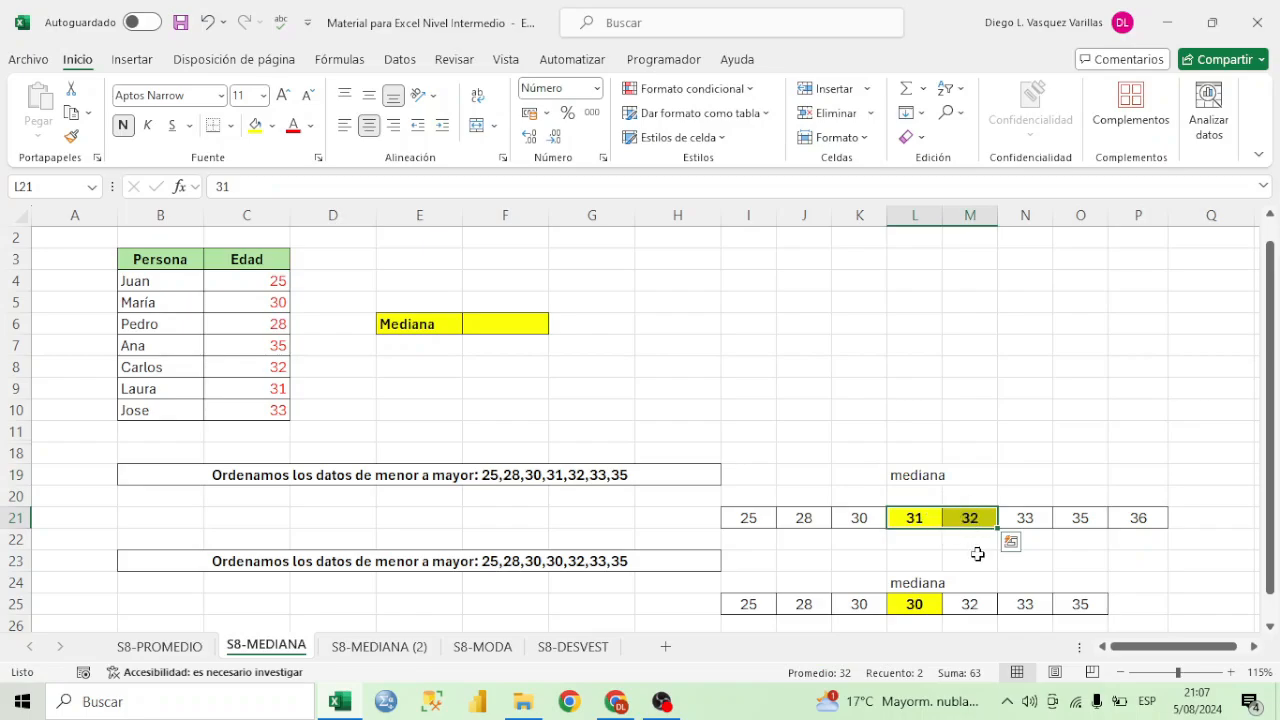
{"action": "left_click", "coordinate": [928, 495]}
{"action": "type", "text": "=prome"}
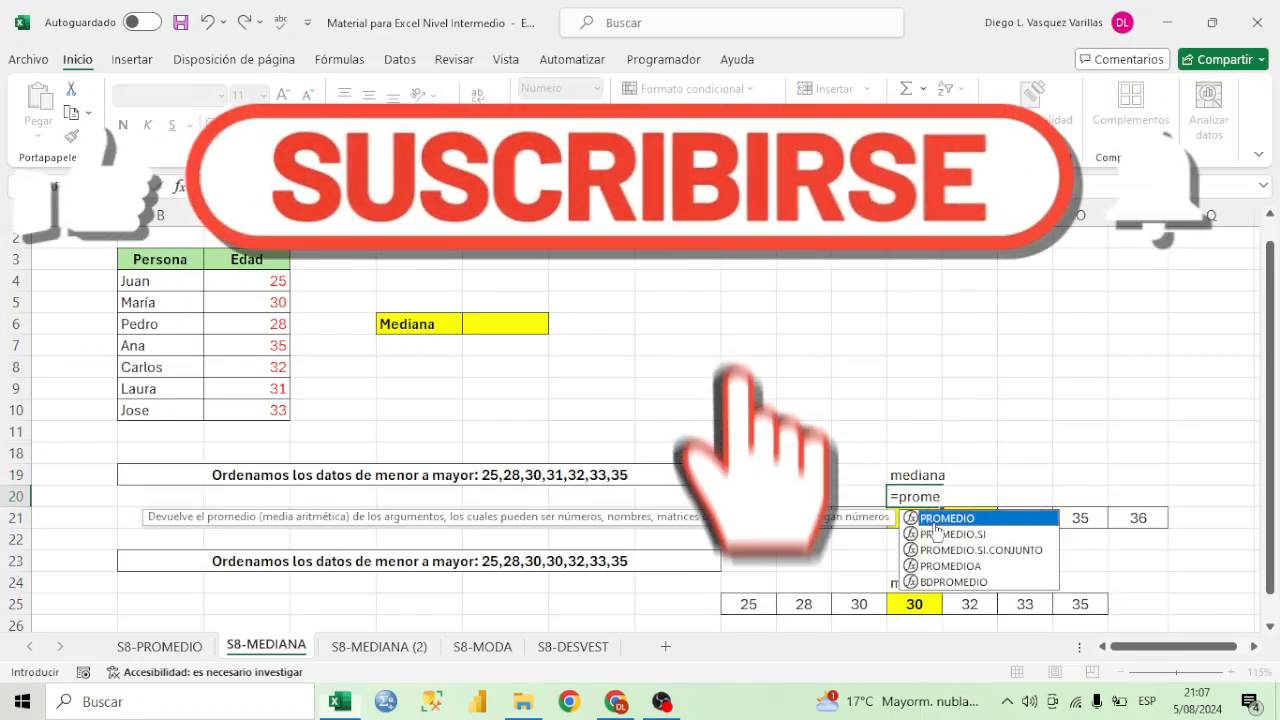
{"action": "key", "text": "Tab"}
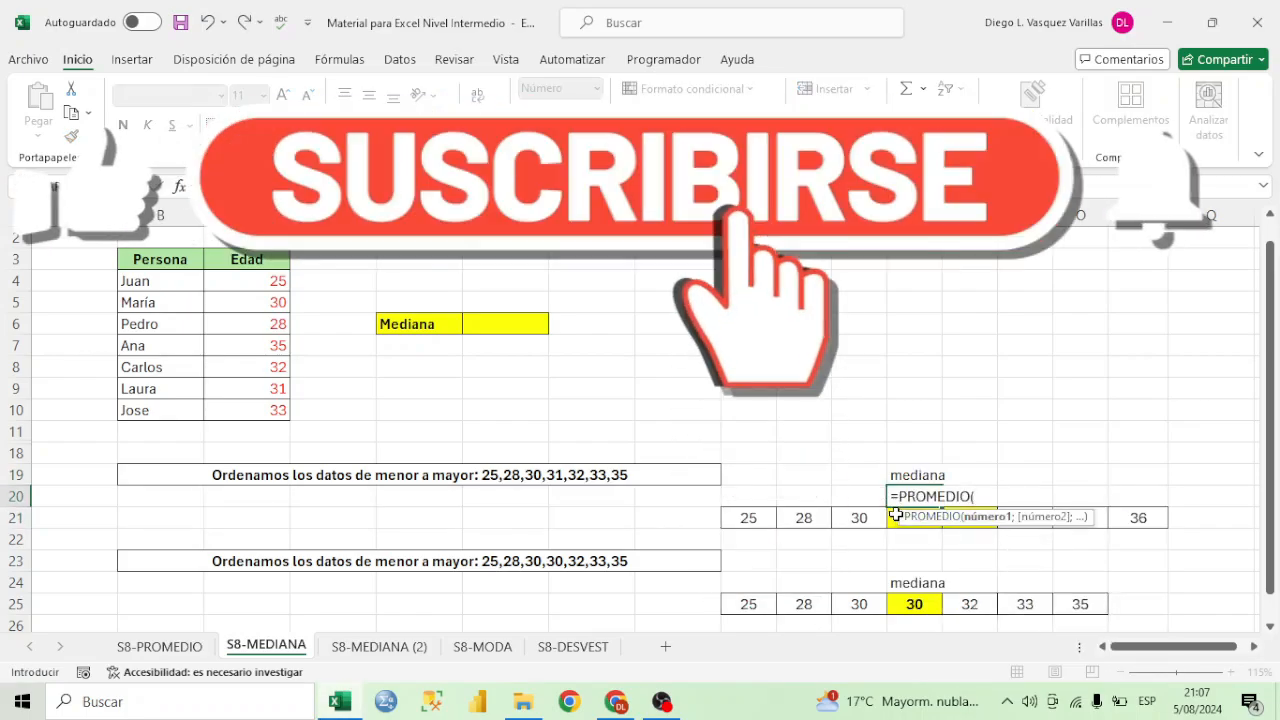
{"action": "left_click_drag", "start_coordinate": [928, 518], "coordinate": [952, 530]}
{"action": "type", "text": ")"}
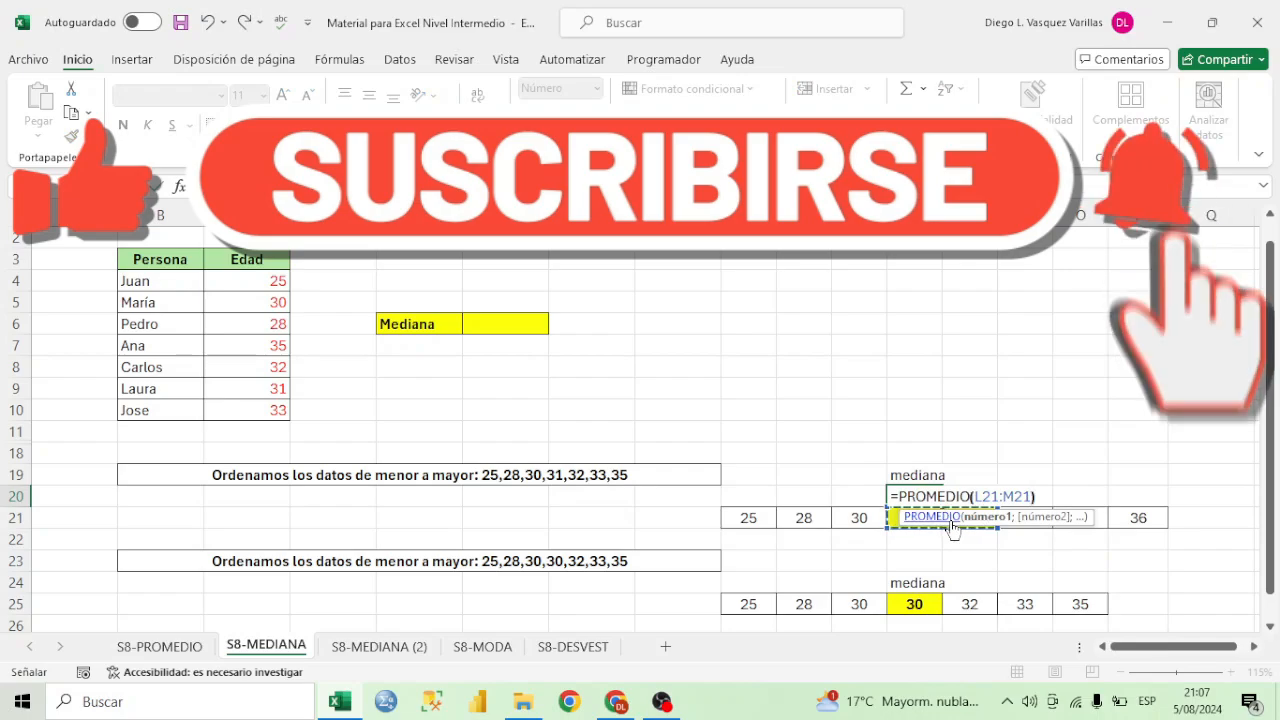
{"action": "key", "text": "Return"}
{"action": "left_click", "coordinate": [913, 505]}
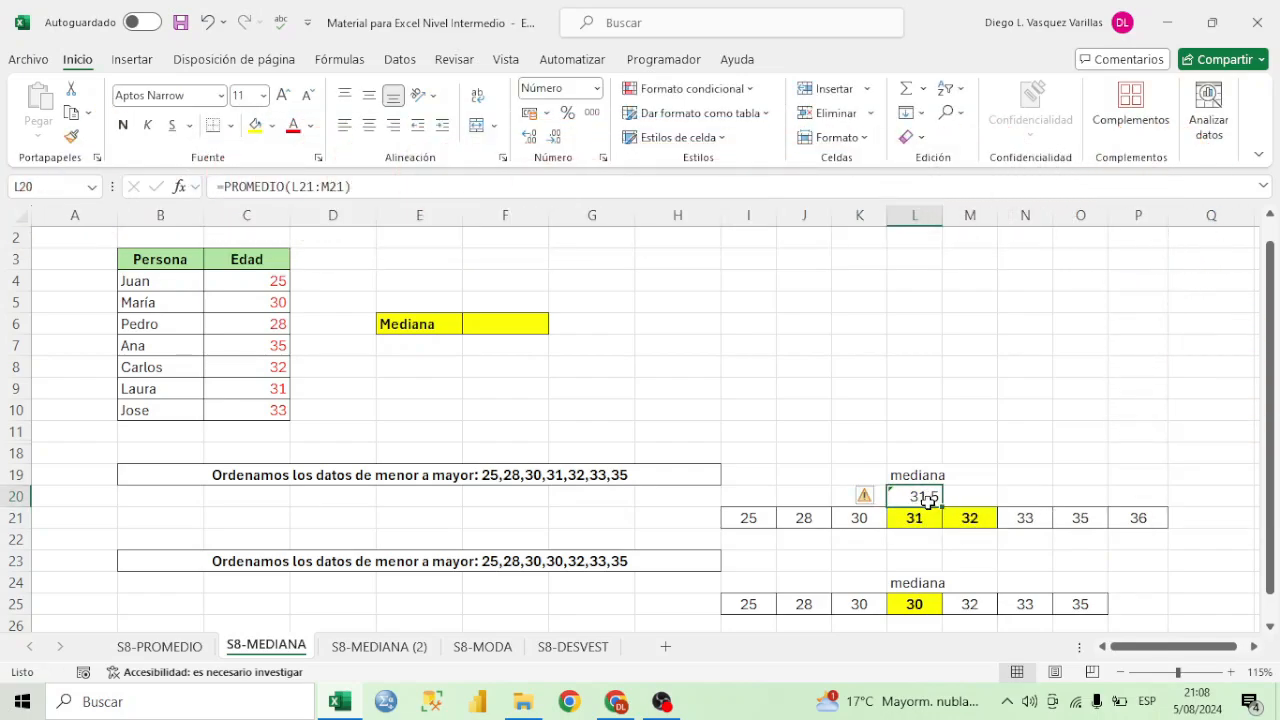
{"action": "left_click_drag", "start_coordinate": [940, 521], "coordinate": [951, 517]}
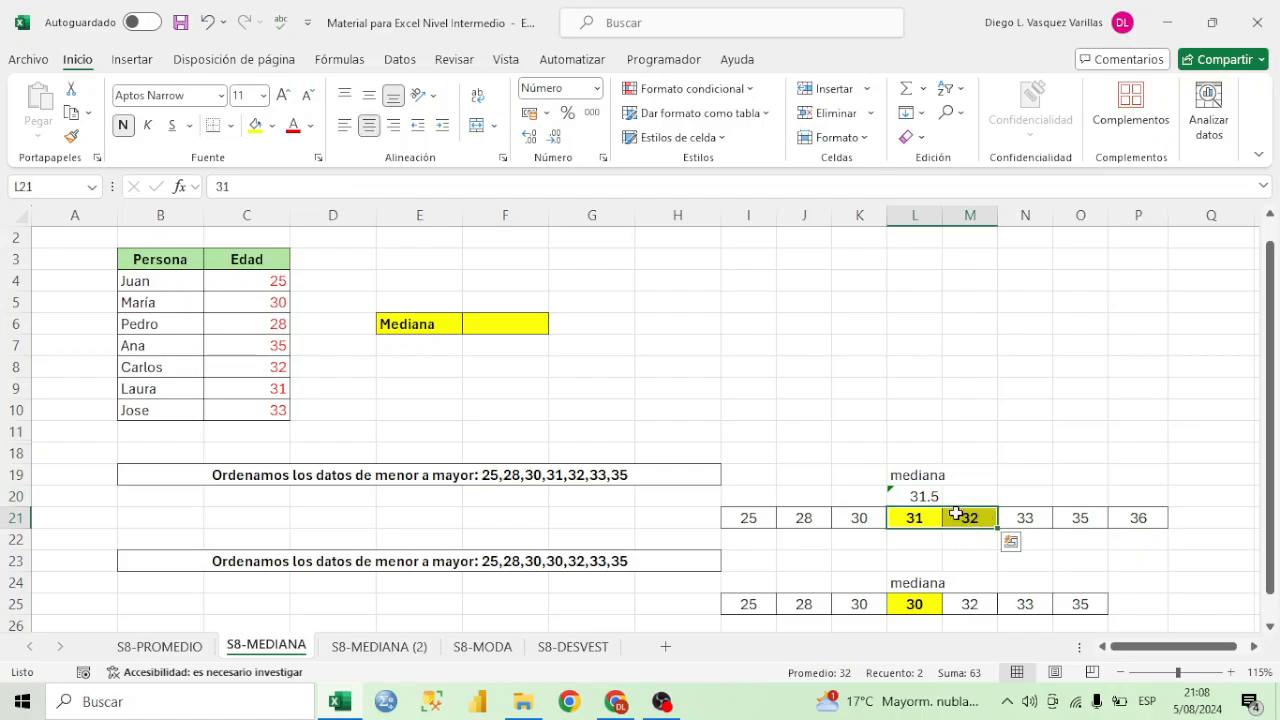
{"action": "left_click", "coordinate": [923, 495]}
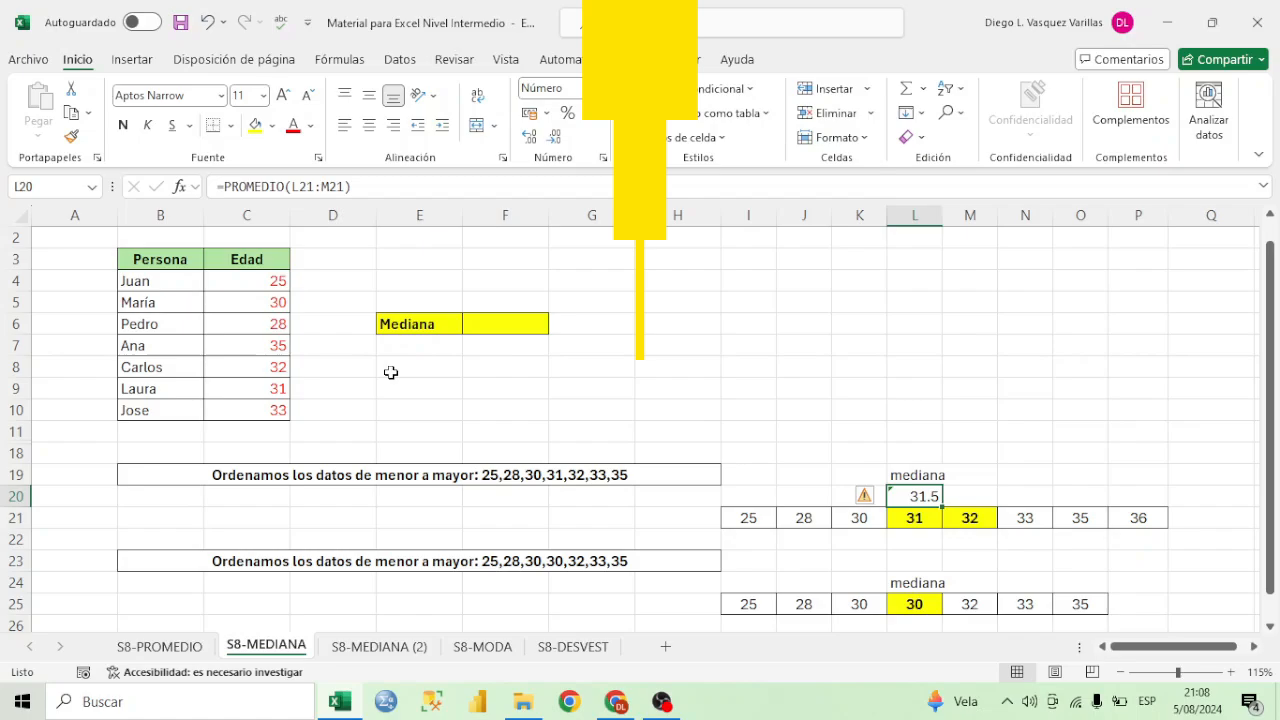
- Start a MEDIANA formula in F6, next to the Mediana label
{"action": "left_click", "coordinate": [392, 370]}
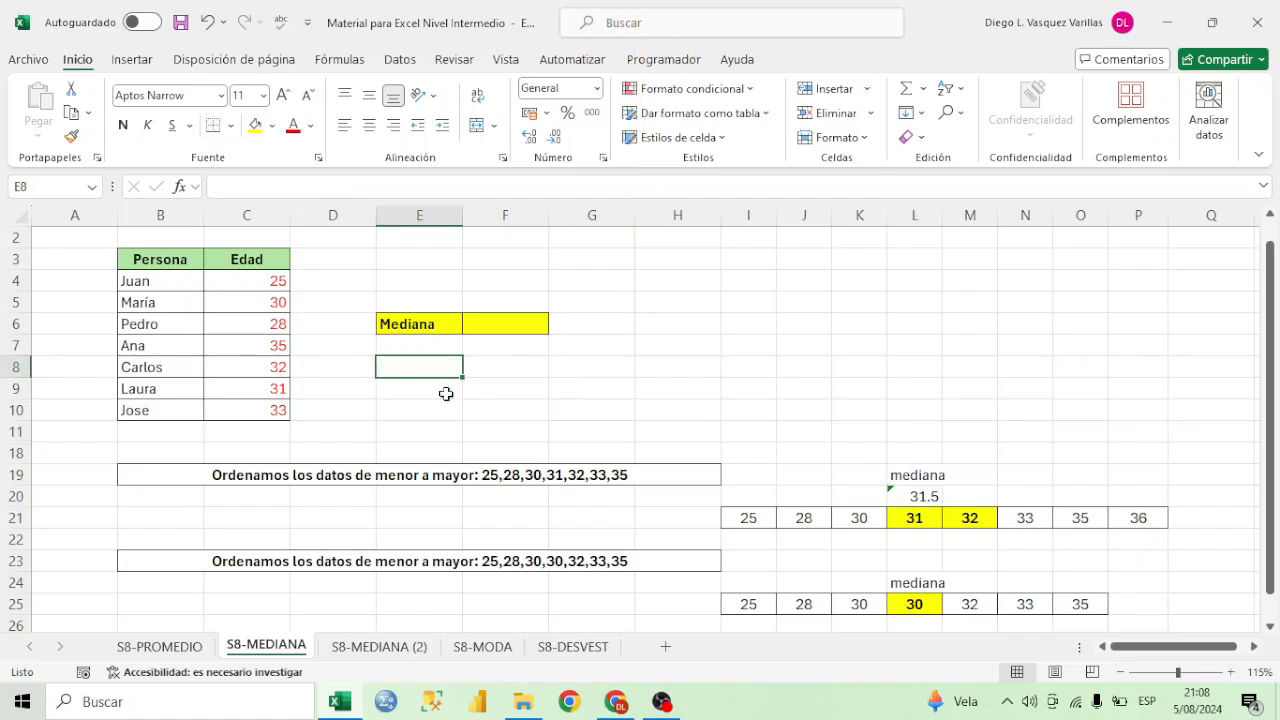
{"action": "left_click", "coordinate": [503, 324]}
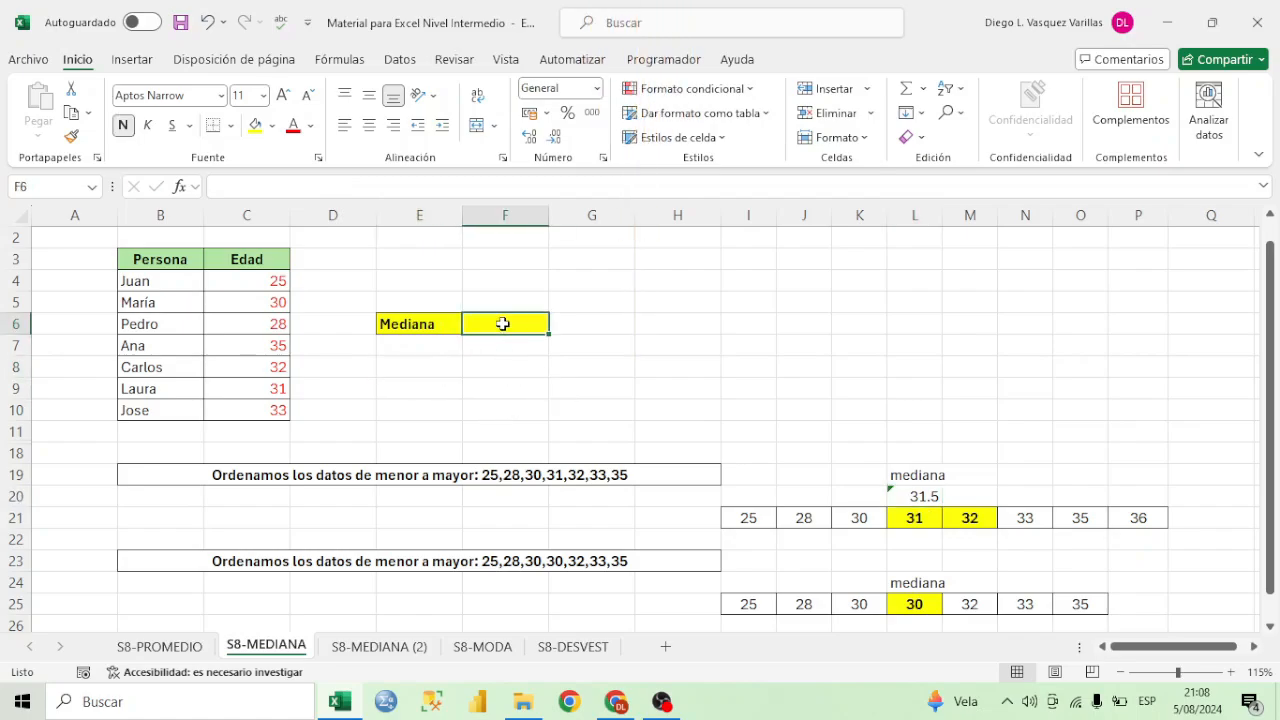
{"action": "type", "text": "=medi"}
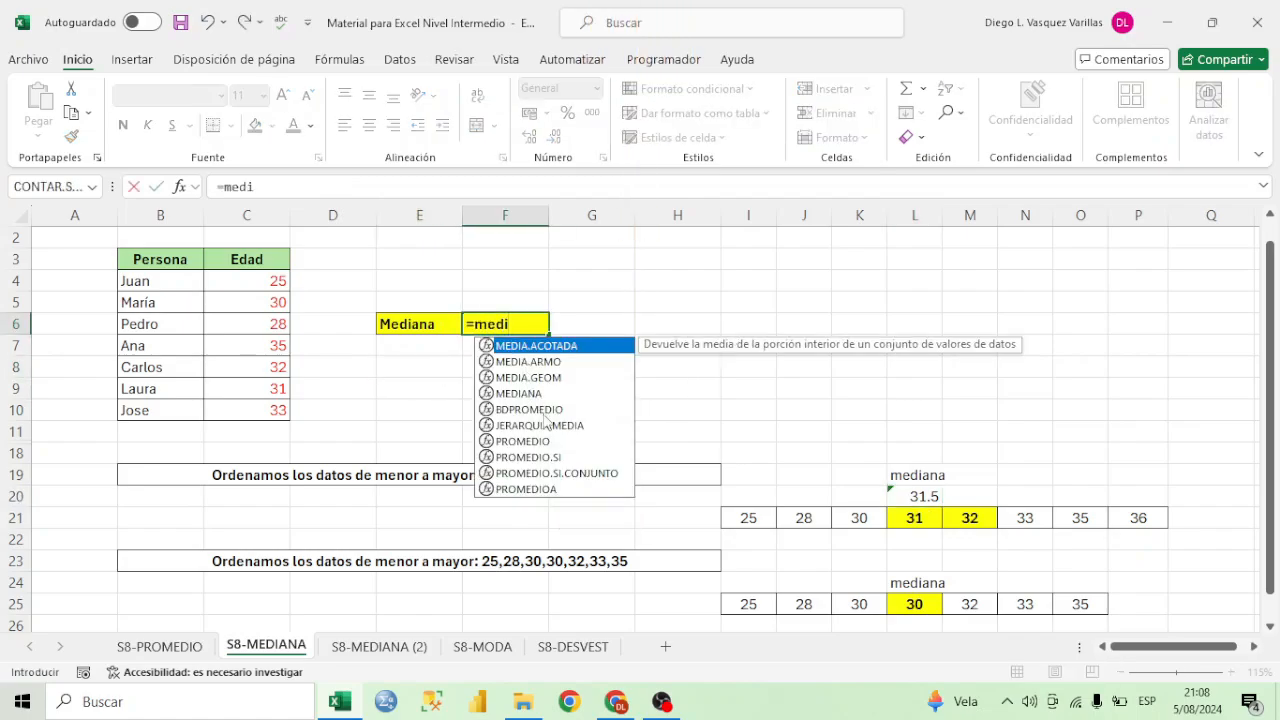
{"action": "double_click", "coordinate": [530, 393]}
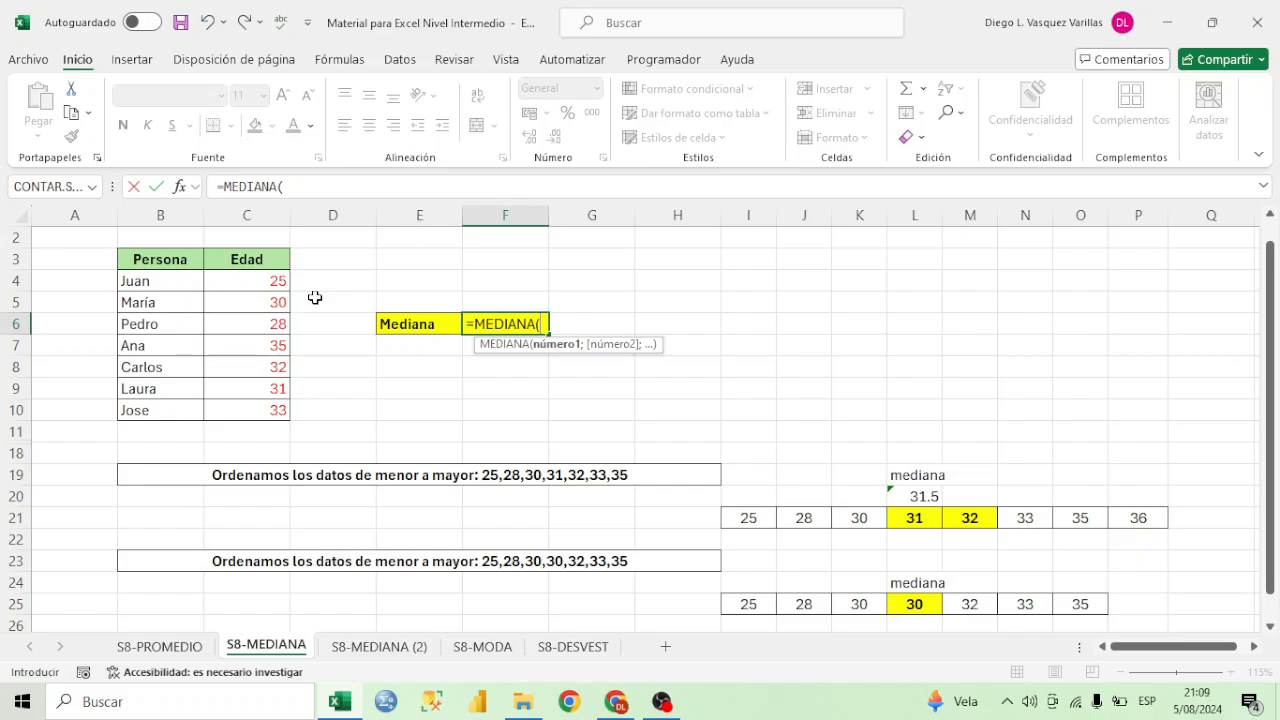
{"action": "left_click", "coordinate": [265, 280]}
{"action": "type", "text": ";"}
{"action": "left_click", "coordinate": [270, 306]}
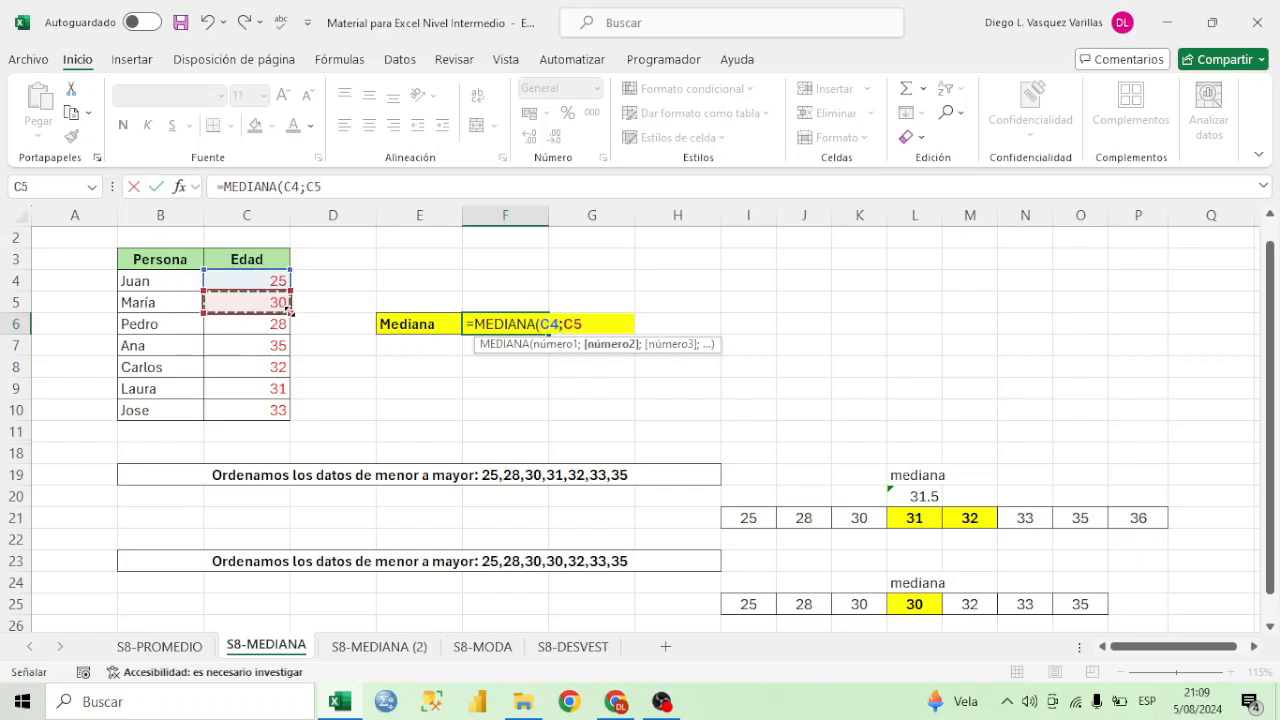
{"action": "key", "text": "BackSpace"}
{"action": "key", "text": "BackSpace"}
{"action": "key", "text": "BackSpace"}
{"action": "key", "text": "BackSpace"}
{"action": "key", "text": "BackSpace"}
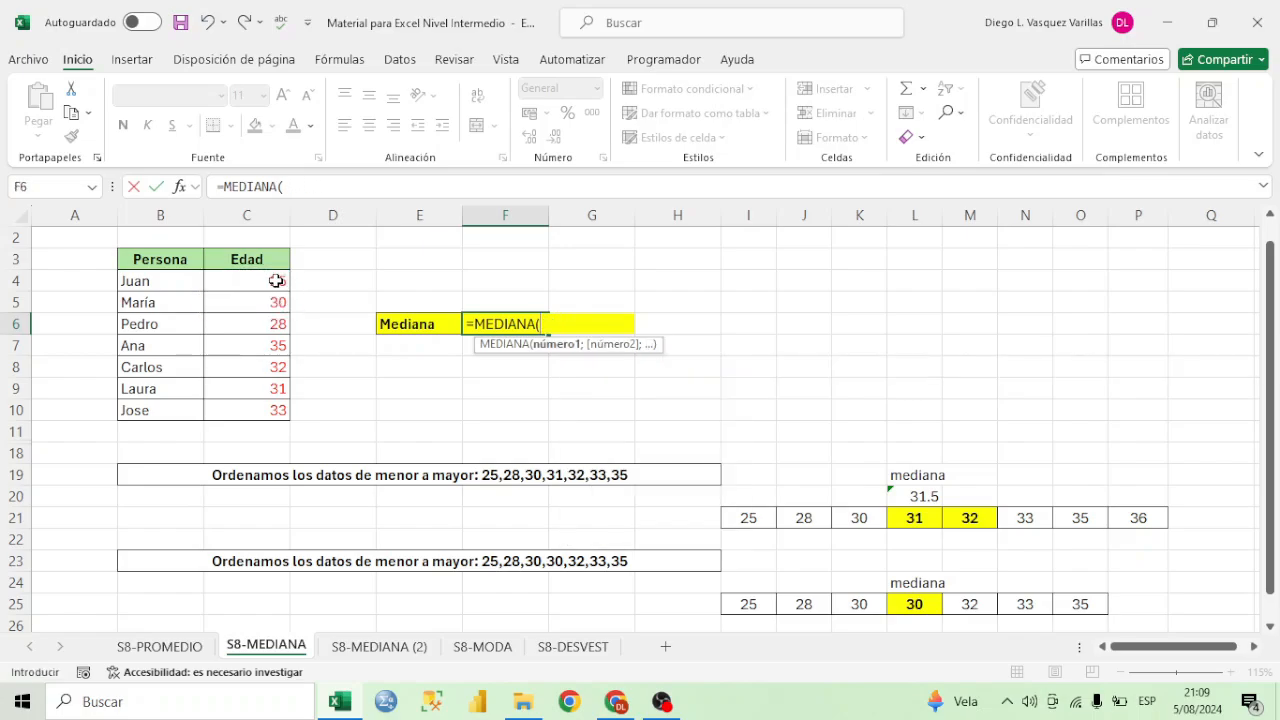
- Complete the MEDIANA formula in F6 with the age range C4:C10 and compare its result with the middle value in L21
{"action": "left_click_drag", "start_coordinate": [276, 280], "coordinate": [279, 410]}
{"action": "type", "text": ")"}
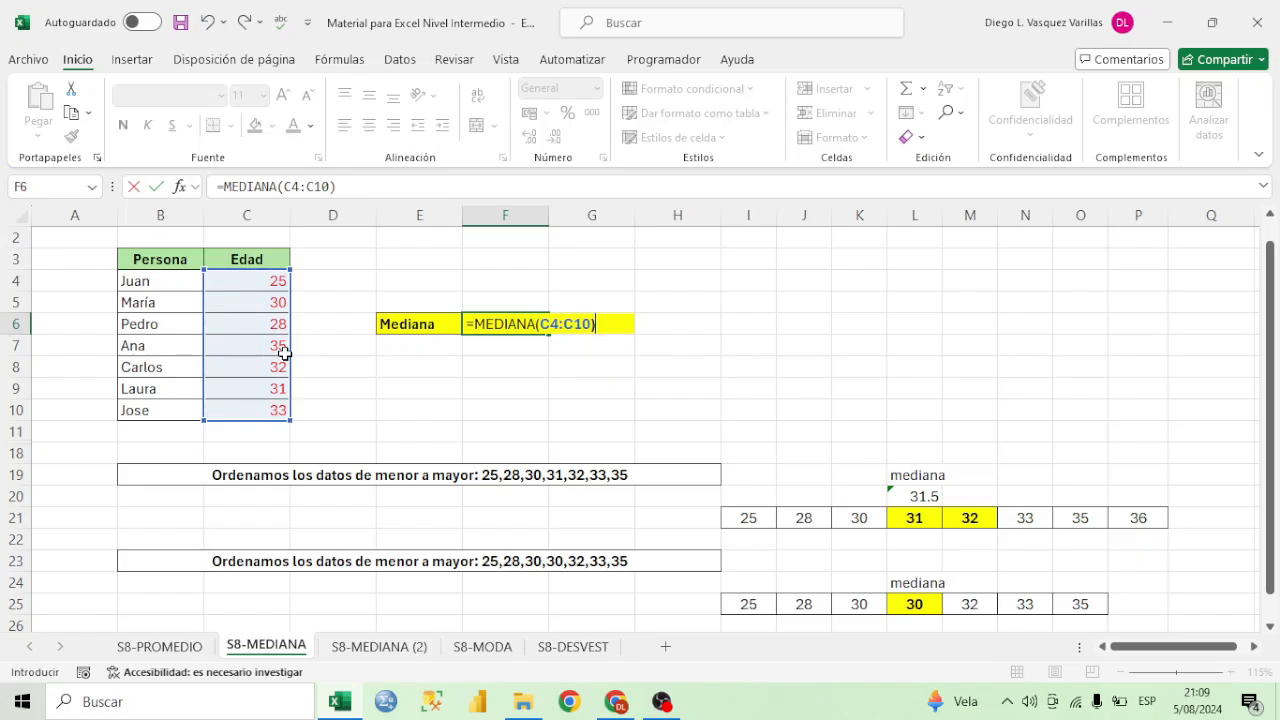
{"action": "key", "text": "Return"}
{"action": "left_click_drag", "start_coordinate": [489, 320], "coordinate": [451, 323]}
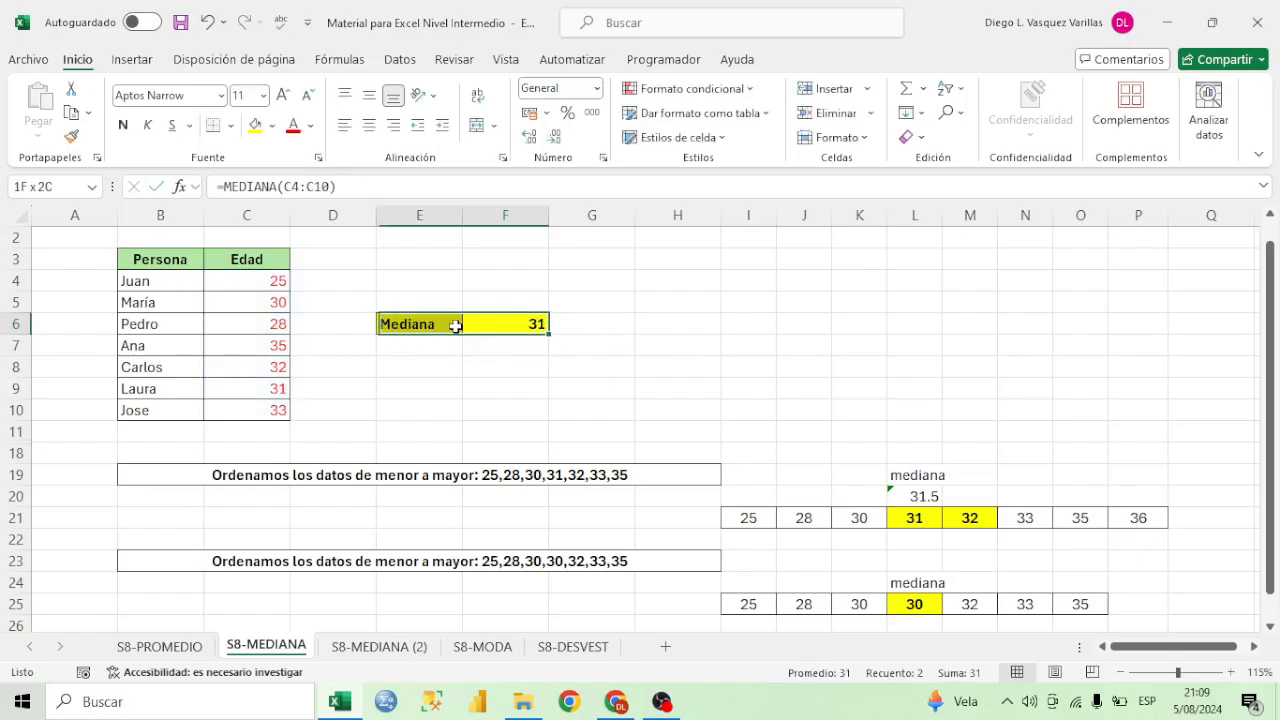
{"action": "left_click", "coordinate": [910, 517]}
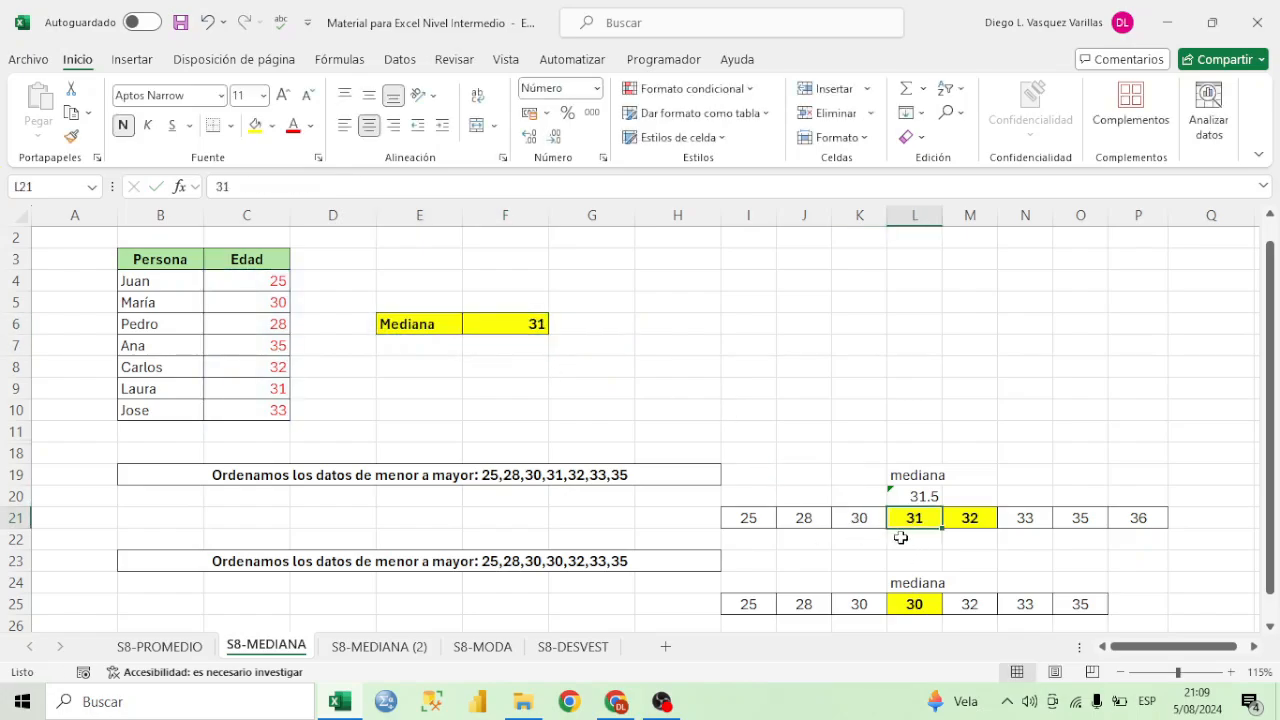
{"action": "left_click", "coordinate": [501, 325]}
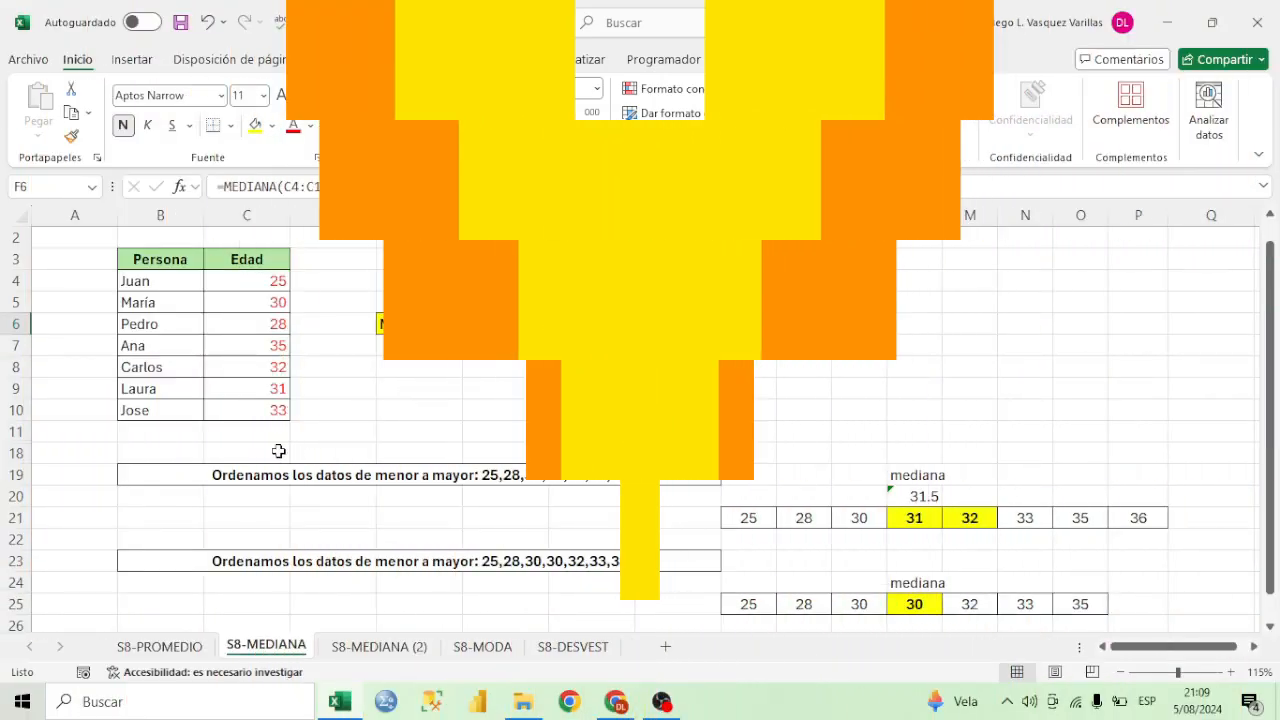
- Add the value 36 in C11, directly below the last age in the Edad column
{"action": "left_click_drag", "start_coordinate": [1134, 518], "coordinate": [789, 543]}
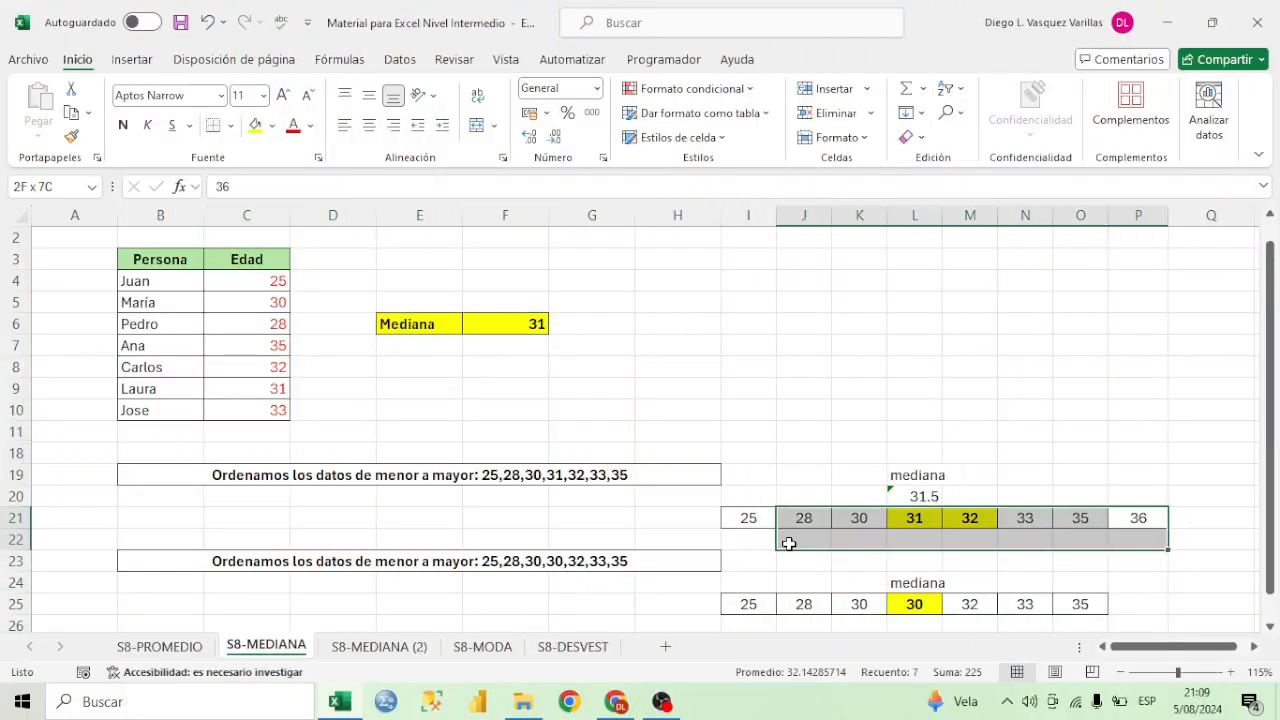
{"action": "left_click", "coordinate": [254, 433]}
{"action": "type", "text": "36"}
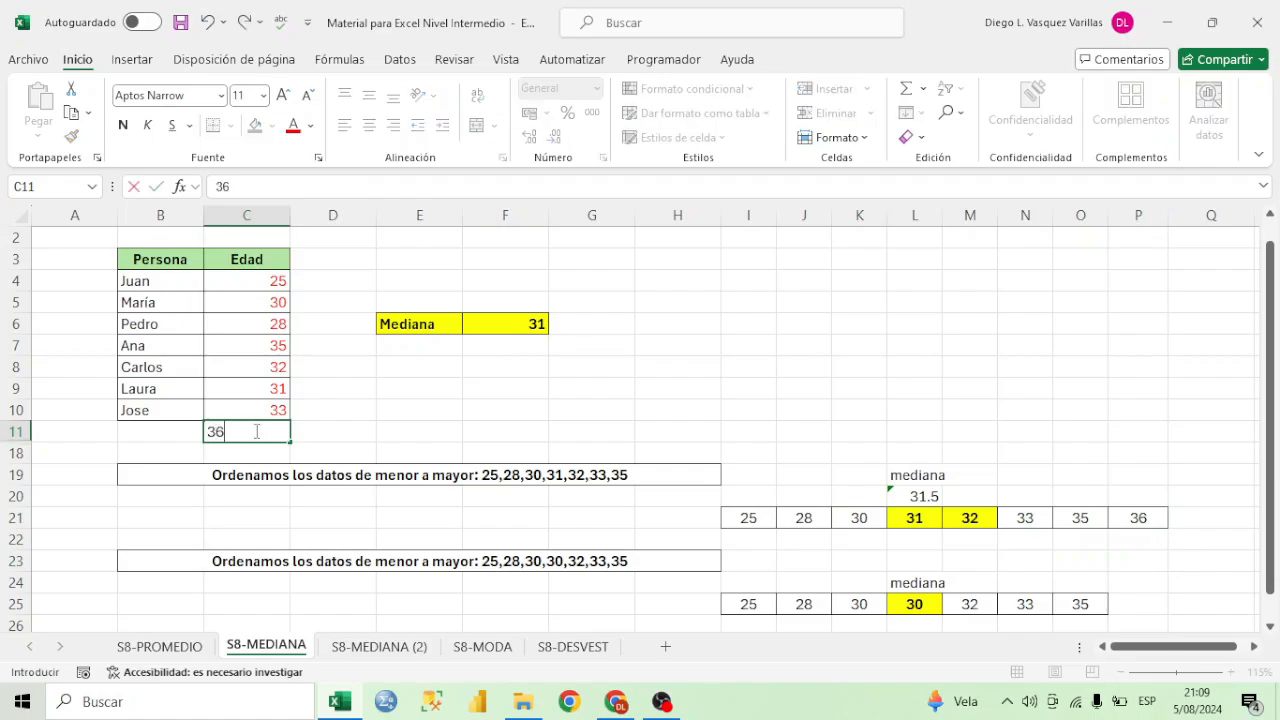
{"action": "key", "text": "Return"}
- Extend the MEDIANA formula in F6 to the range C4:C11 and compare its result with the average in L20
{"action": "double_click", "coordinate": [485, 324]}
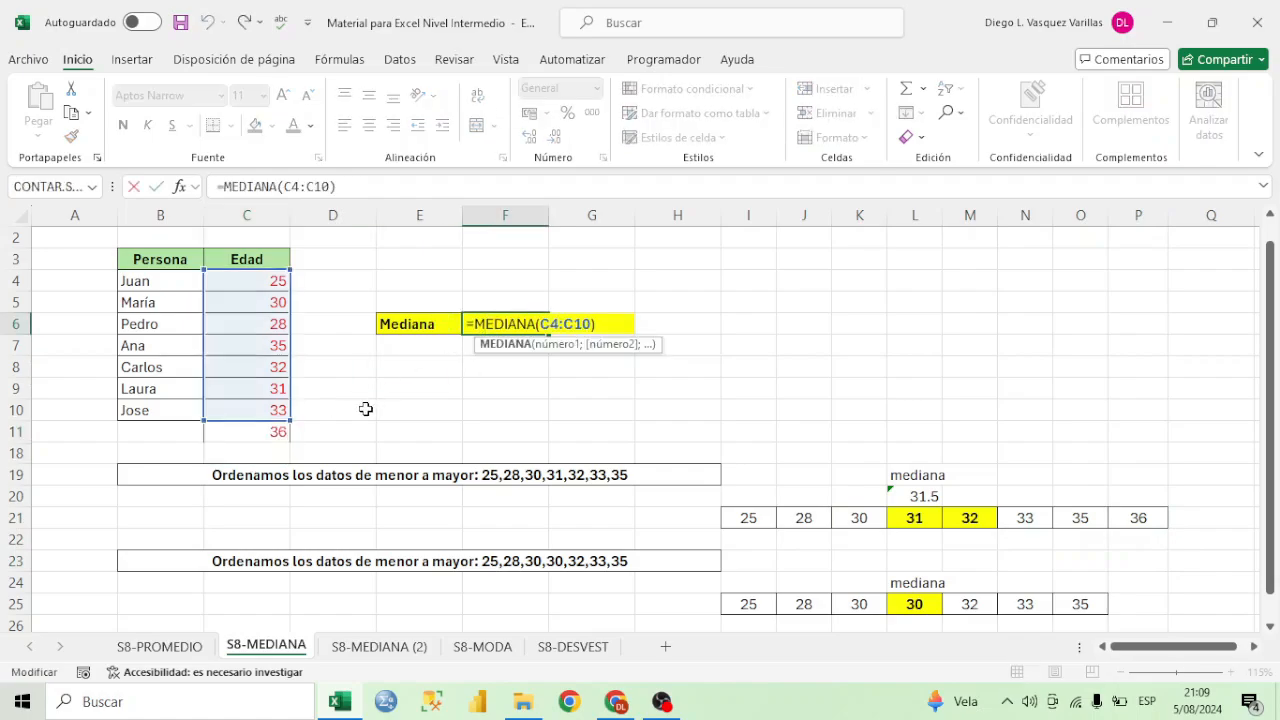
{"action": "left_click_drag", "start_coordinate": [293, 417], "coordinate": [291, 441]}
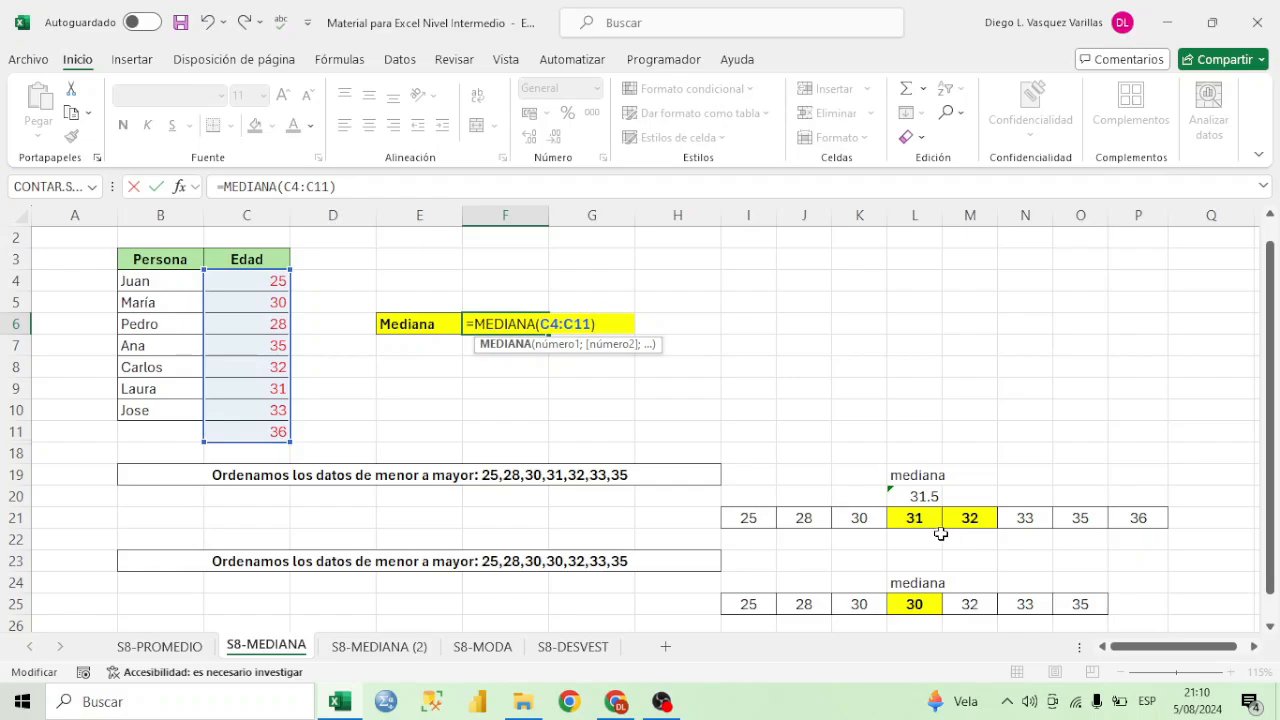
{"action": "key", "text": "Return"}
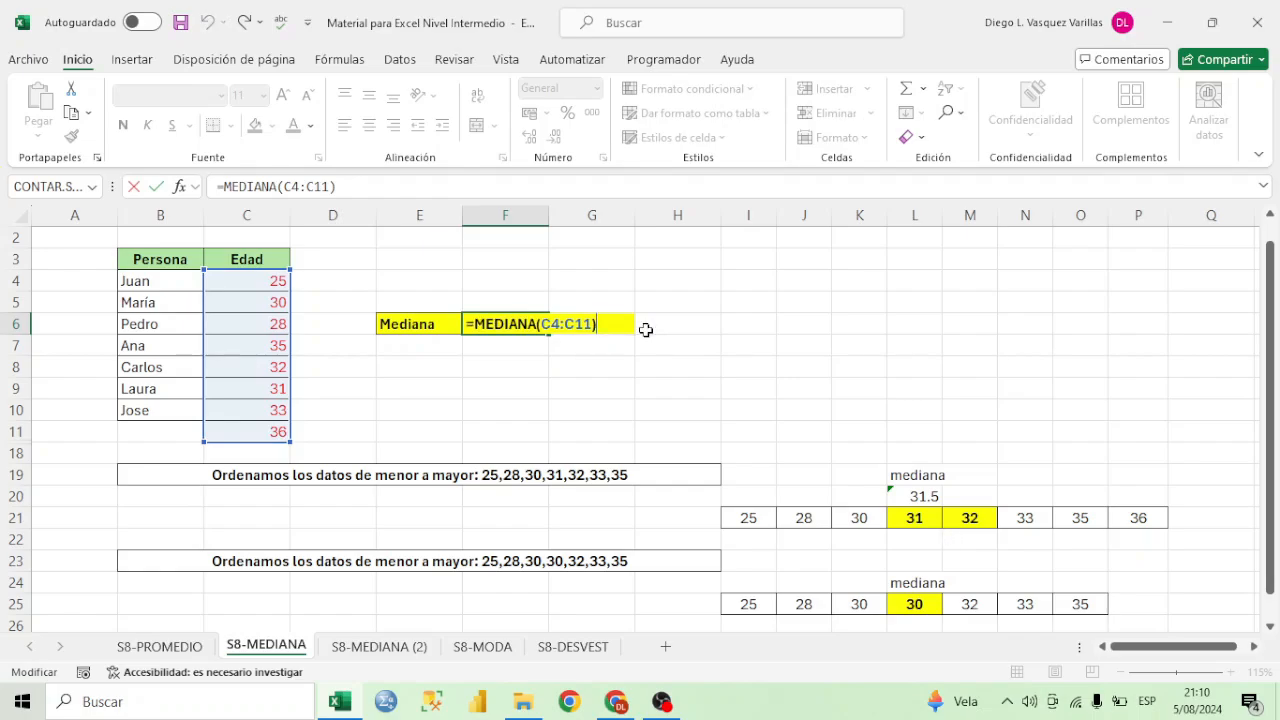
{"action": "key", "text": "Return"}
{"action": "left_click", "coordinate": [531, 316]}
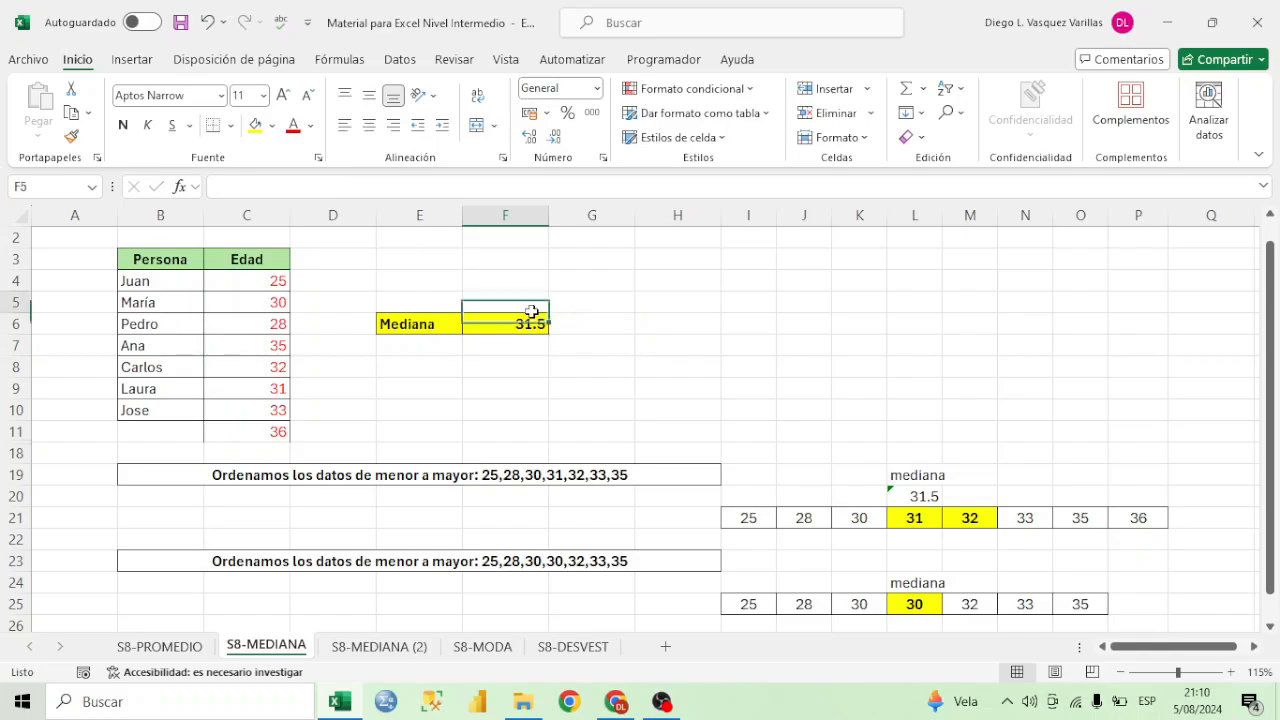
{"action": "left_click", "coordinate": [770, 521]}
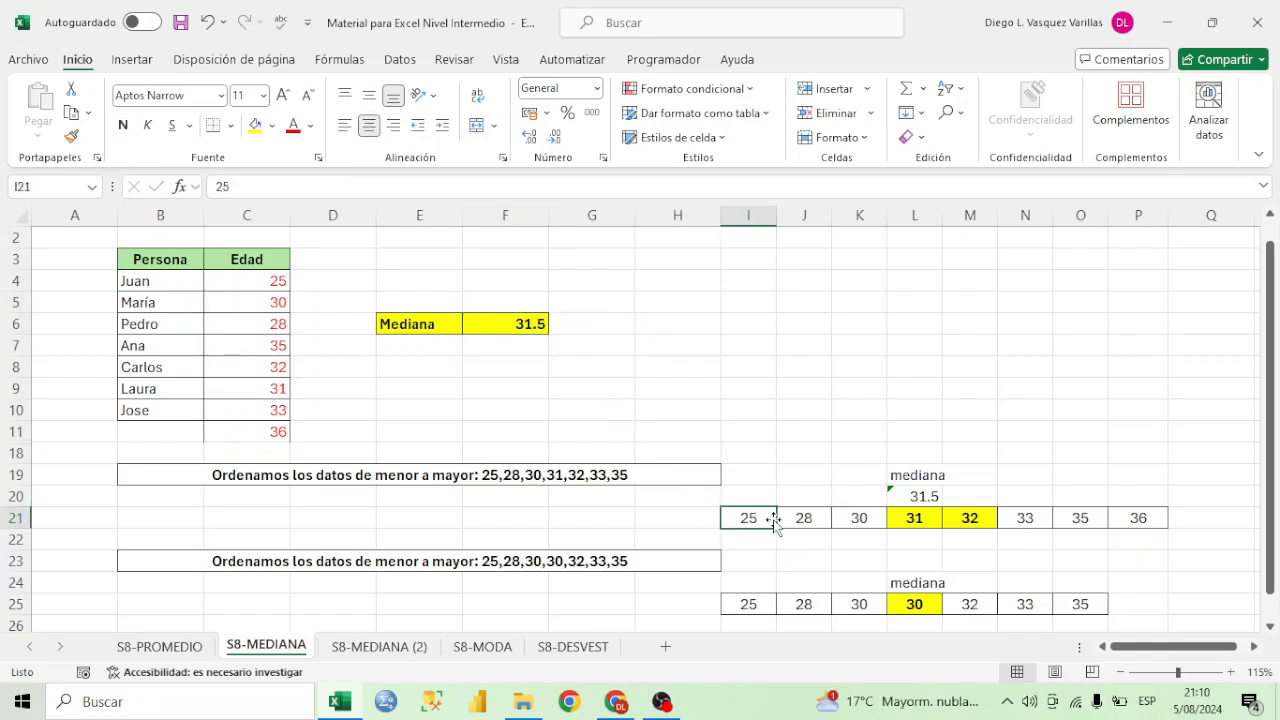
{"action": "left_click", "coordinate": [930, 495]}
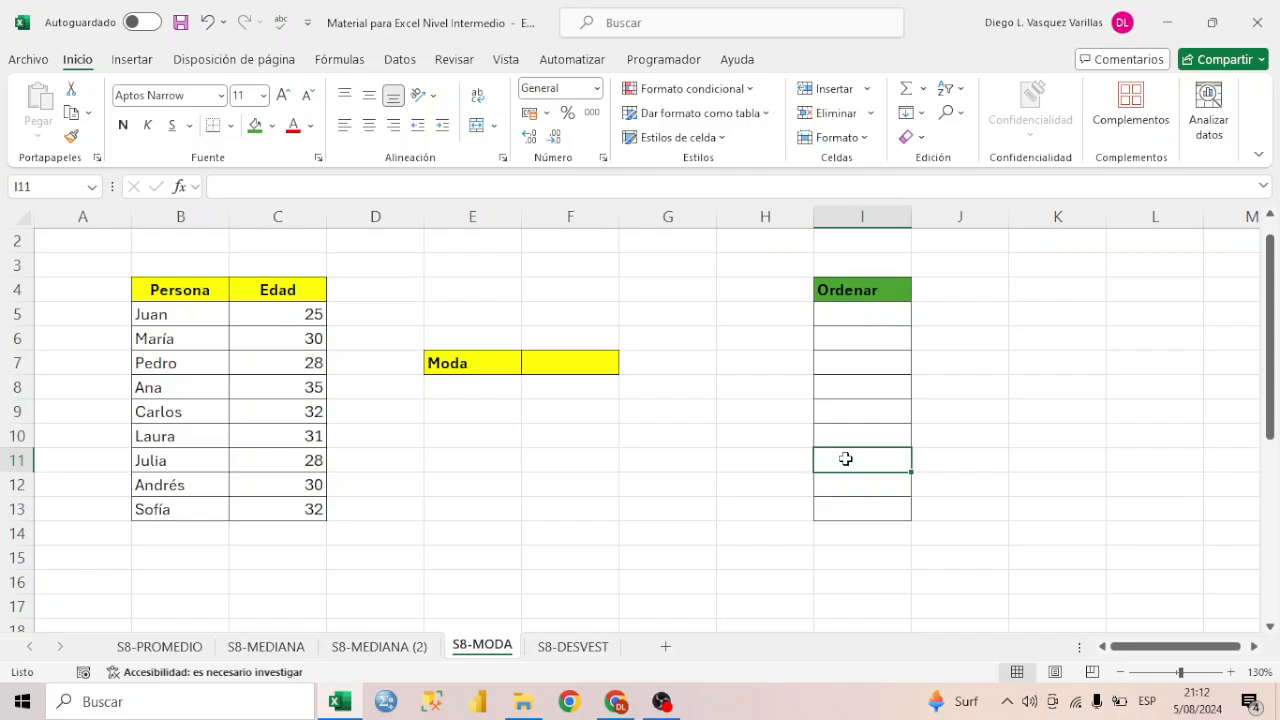
- On the S8-MODA sheet, copy the ages in C5:C13 into the Ordenar column starting at I5
{"action": "left_click", "coordinate": [470, 363]}
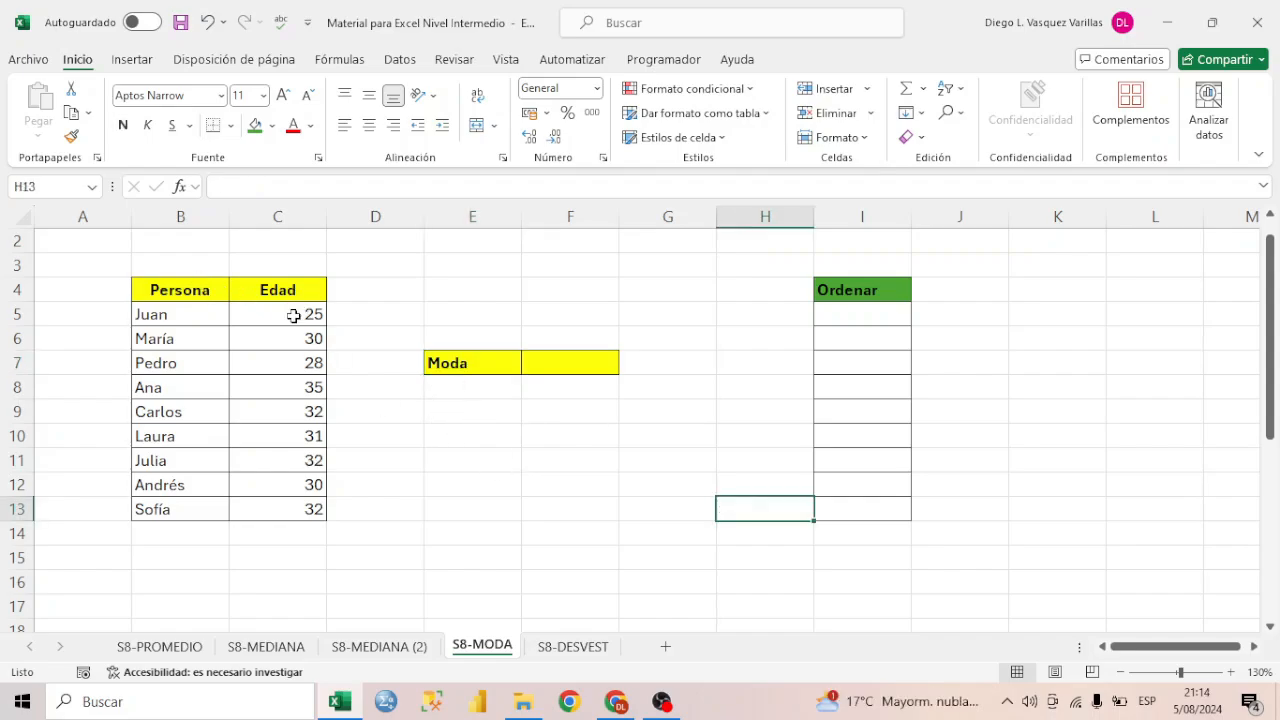
{"action": "left_click_drag", "start_coordinate": [294, 316], "coordinate": [294, 509]}
{"action": "key", "text": "ctrl+c"}
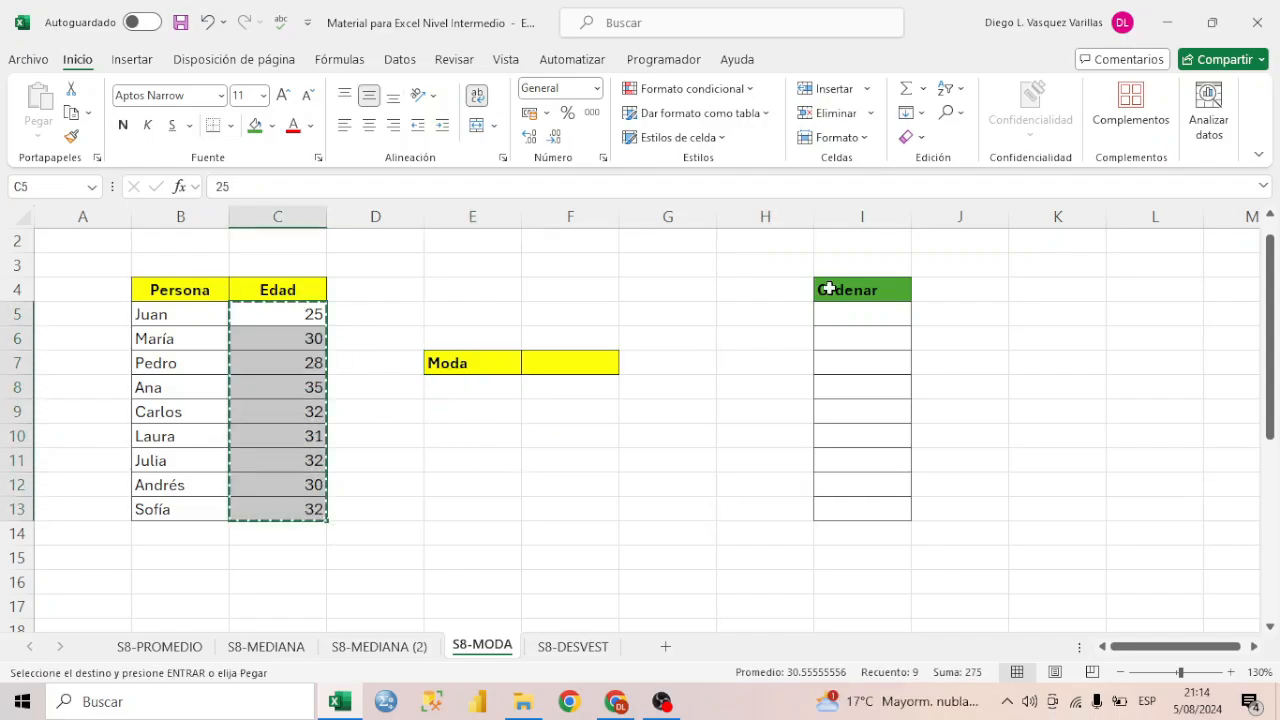
{"action": "left_click", "coordinate": [862, 314]}
{"action": "key", "text": "ctrl+v"}
- Add a filter to the Ordenar header in I4 and sort the column from smallest to largest
{"action": "left_click", "coordinate": [869, 289]}
{"action": "left_click", "coordinate": [944, 110]}
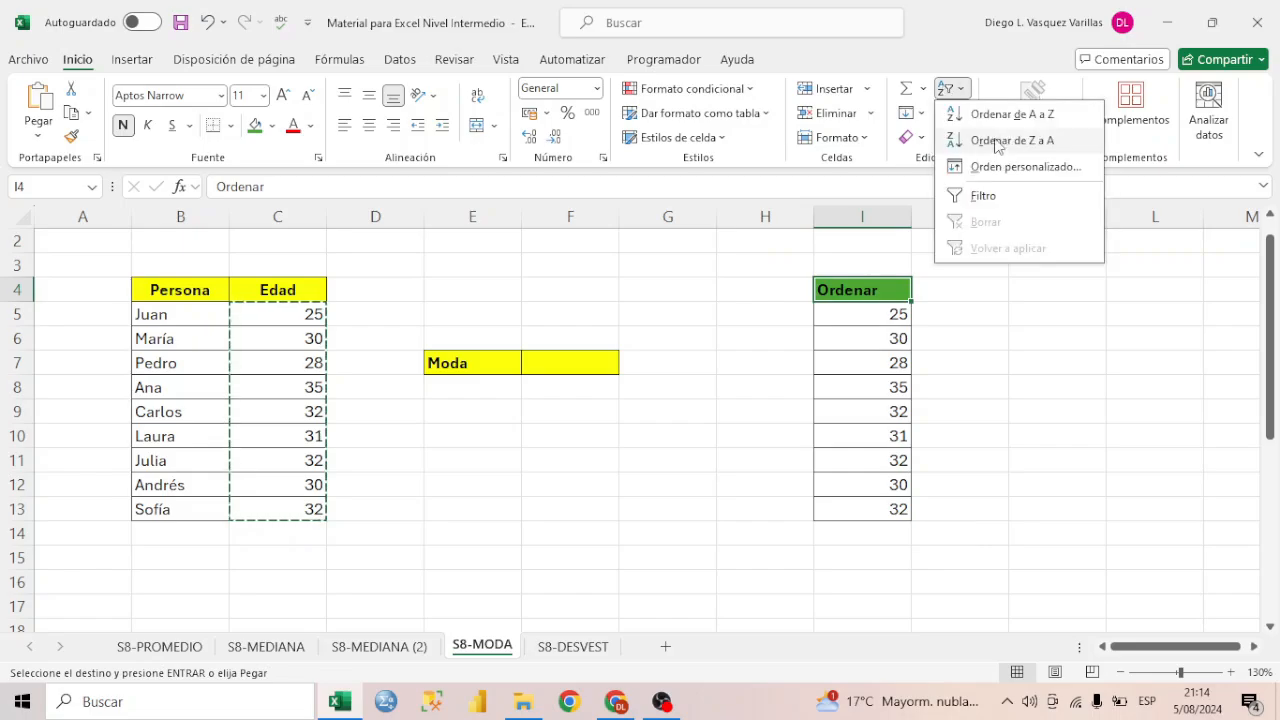
{"action": "left_click", "coordinate": [1010, 196]}
{"action": "left_click", "coordinate": [903, 292]}
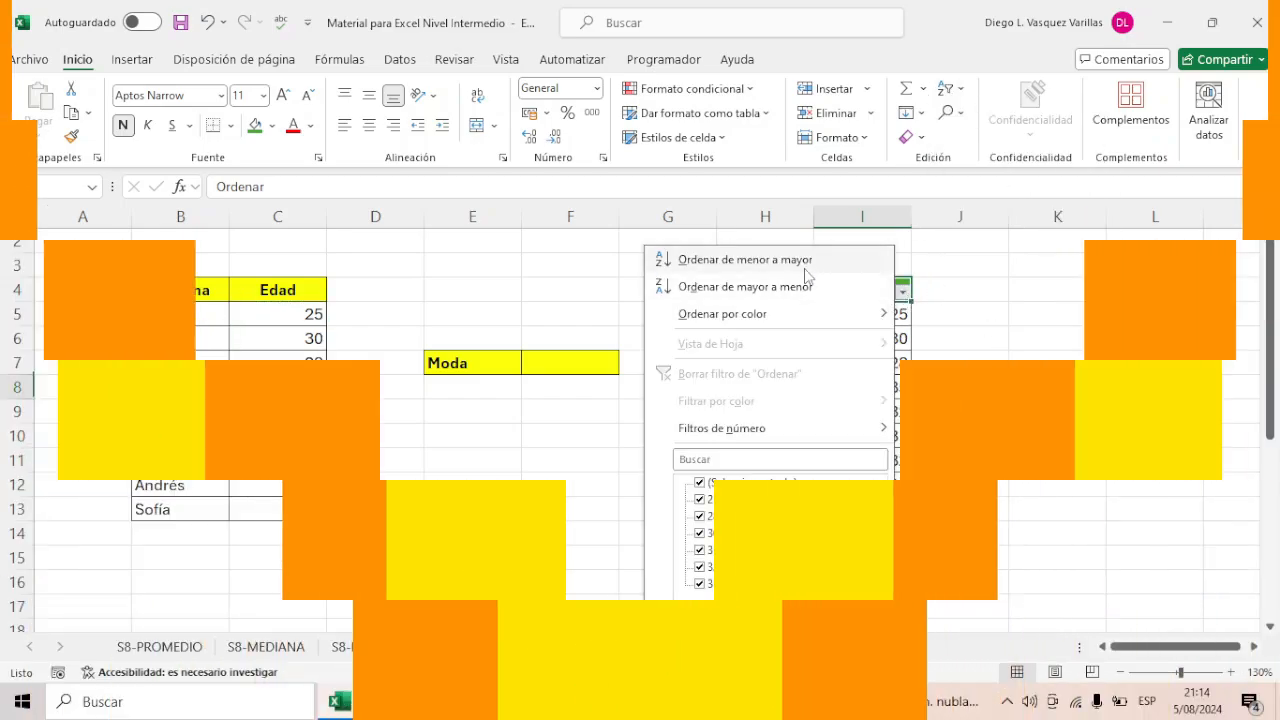
{"action": "left_click", "coordinate": [805, 260]}
- Examine the sorted ages in I5:I13 for values that repeat, comparing the 30s with the 32s
{"action": "left_click", "coordinate": [960, 387]}
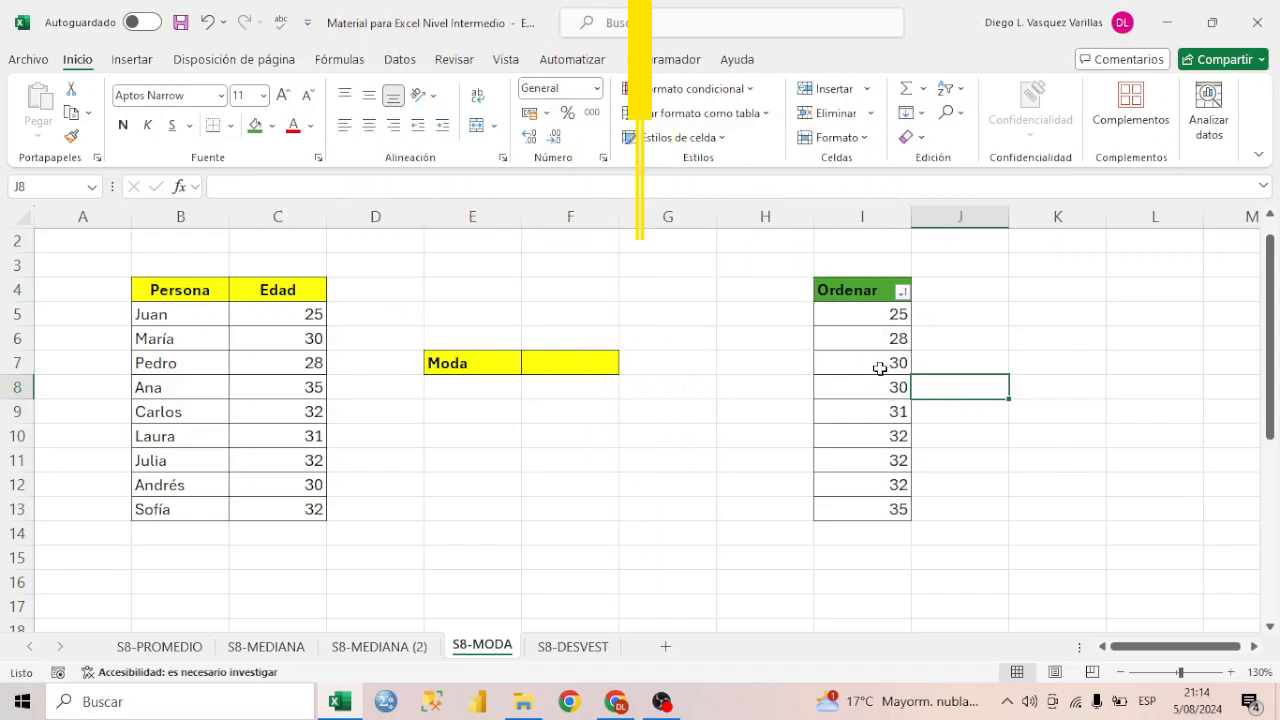
{"action": "left_click", "coordinate": [879, 366]}
{"action": "left_click_drag", "start_coordinate": [889, 316], "coordinate": [890, 386]}
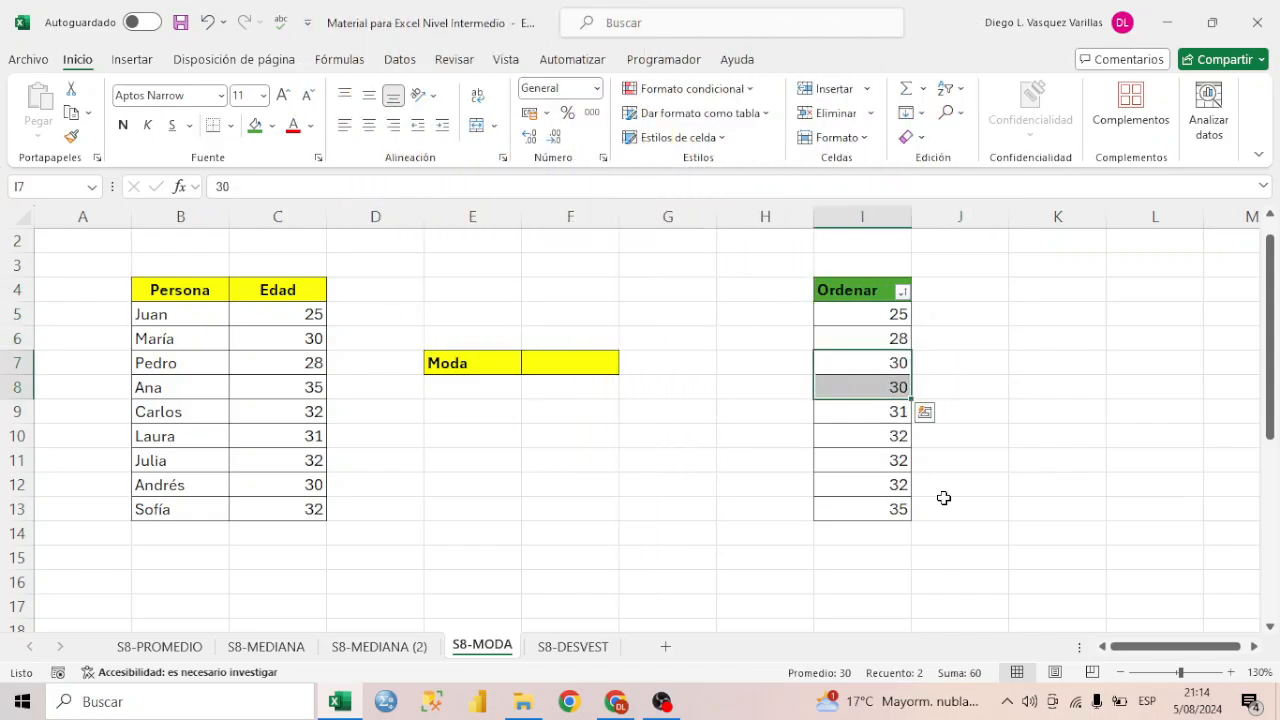
{"action": "left_click", "coordinate": [865, 386]}
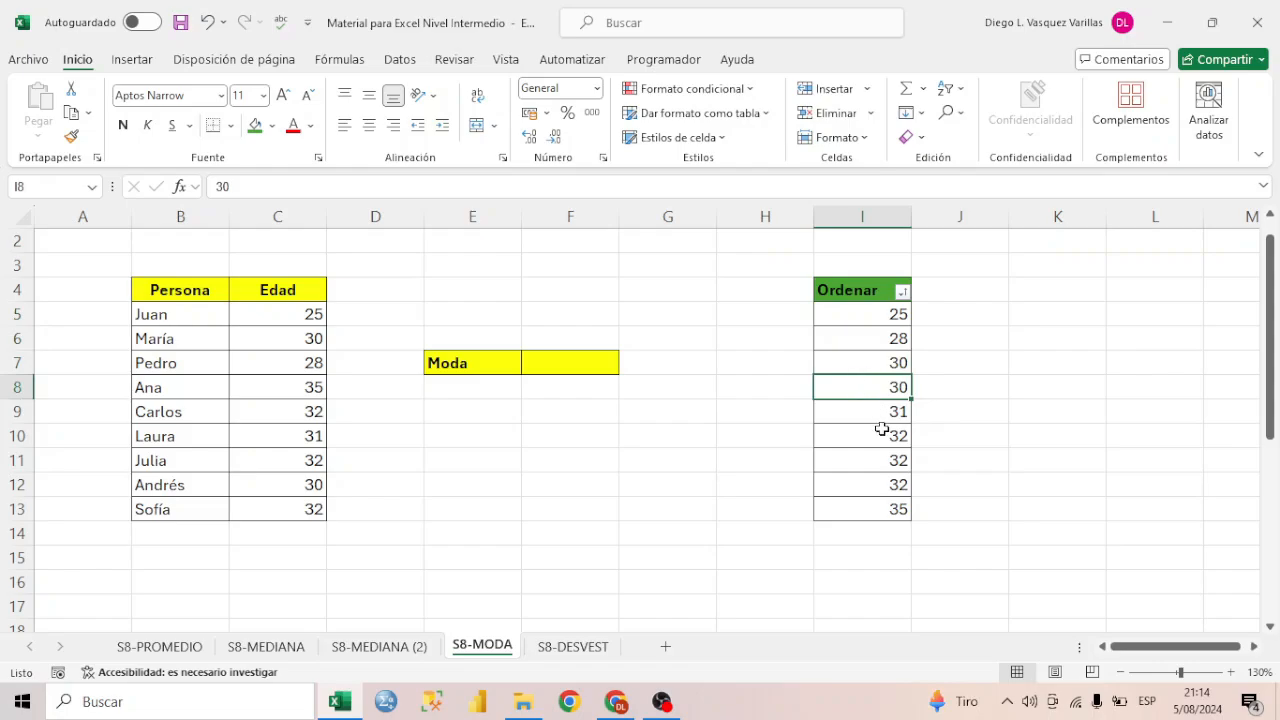
{"action": "mouse_move", "coordinate": [881, 429]}
{"action": "left_mouse_down"}
{"action": "mouse_move", "coordinate": [900, 463]}
{"action": "mouse_move", "coordinate": [894, 486]}
{"action": "mouse_move", "coordinate": [894, 434]}
{"action": "left_mouse_up"}
{"action": "left_click", "coordinate": [984, 436]}
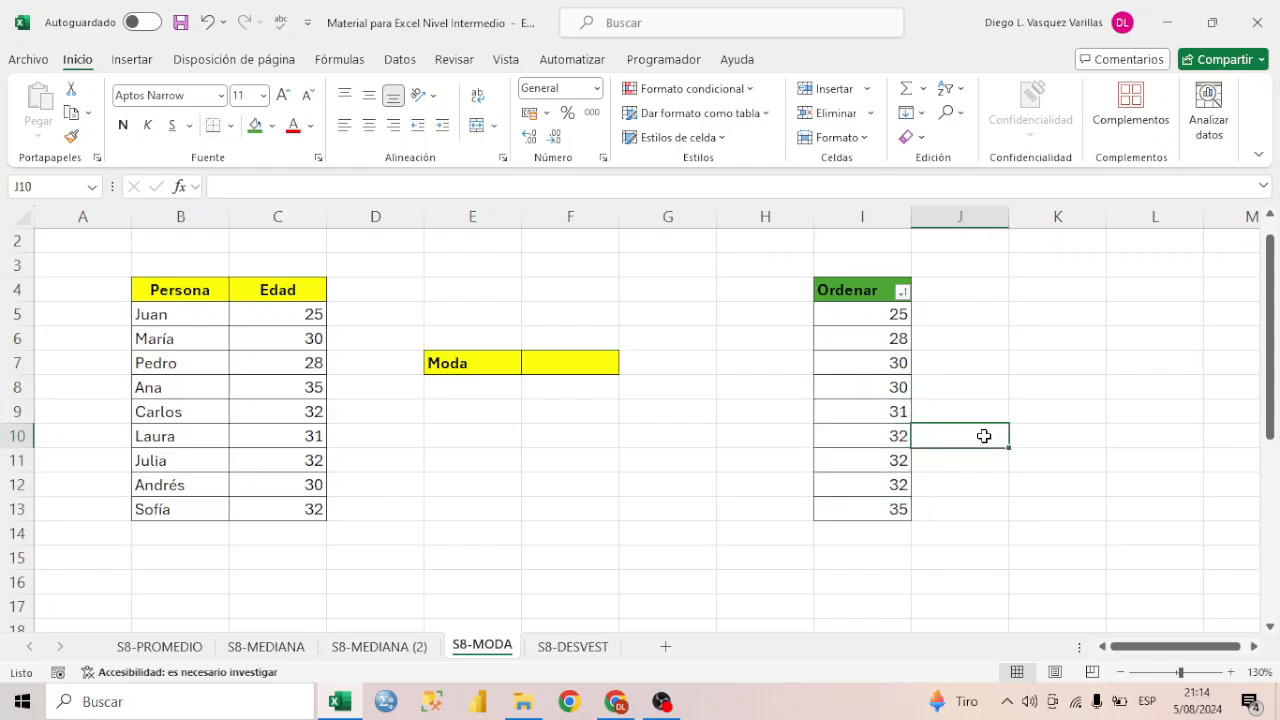
{"action": "left_click", "coordinate": [977, 484]}
{"action": "left_click", "coordinate": [1012, 508]}
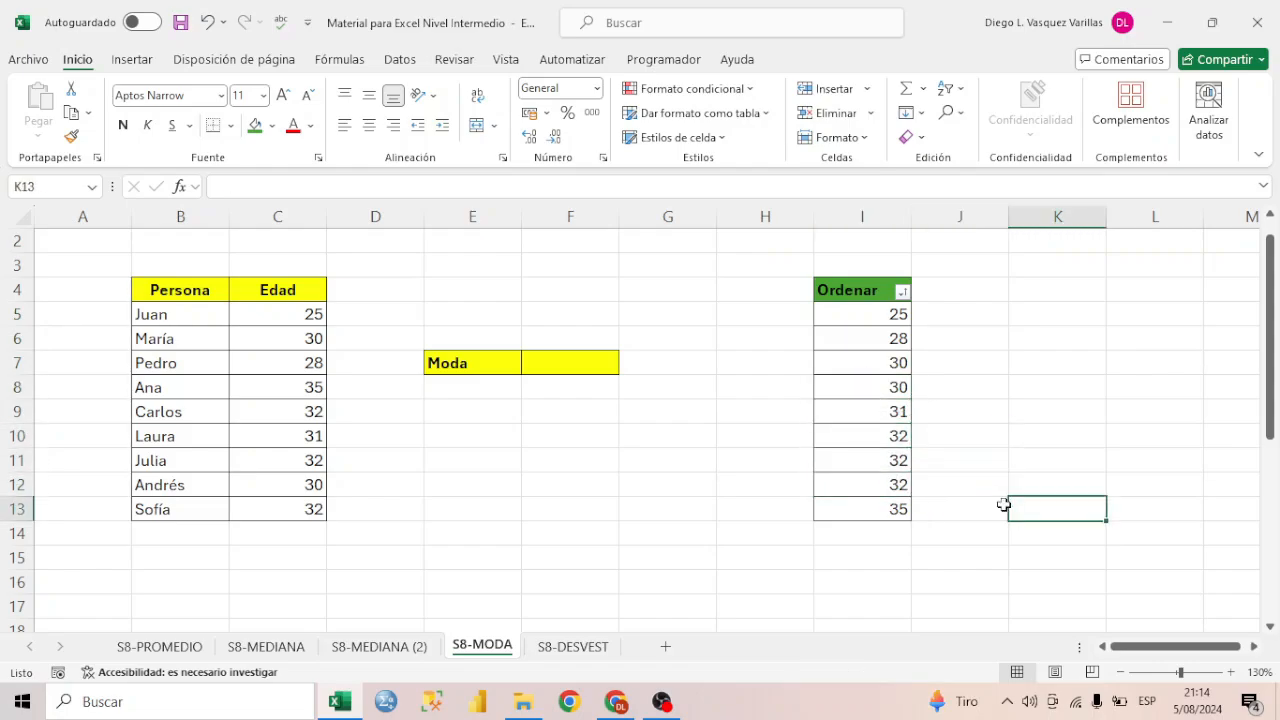
- Fill the repeated 32s in I10:I12 with green and compare their frequency with the other ages in the column
{"action": "left_click", "coordinate": [881, 436]}
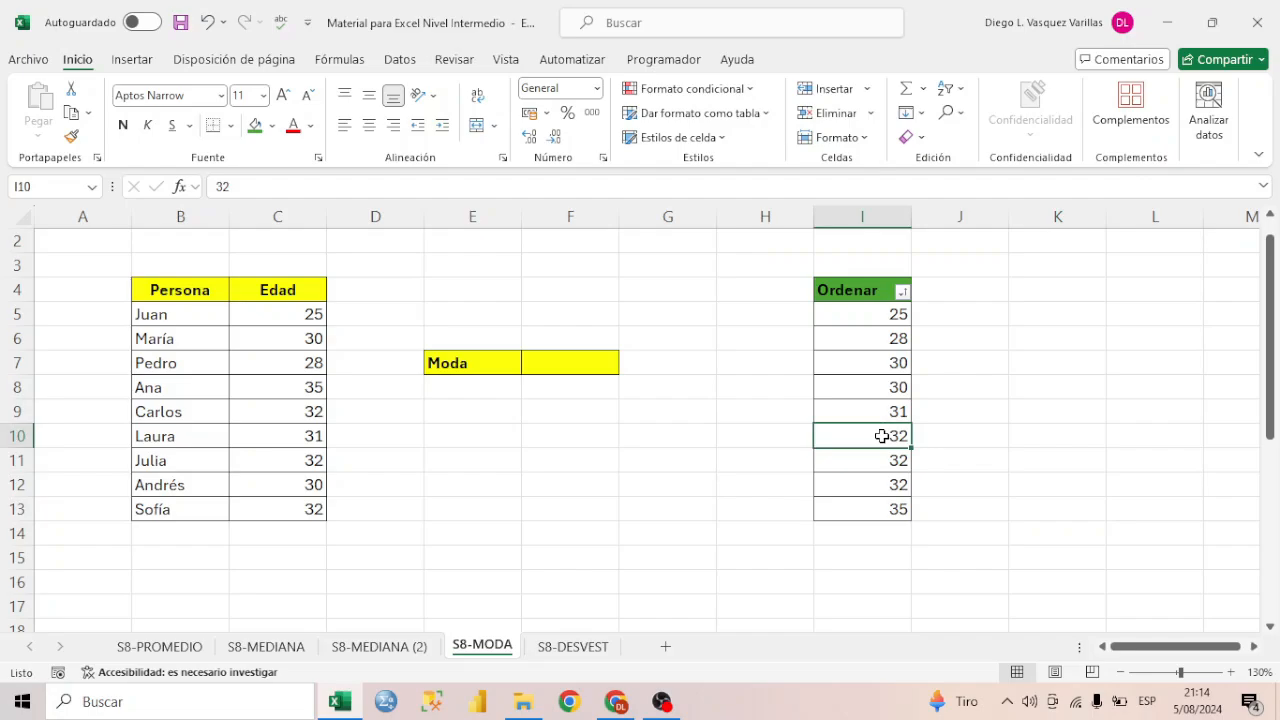
{"action": "left_click_drag", "start_coordinate": [881, 436], "coordinate": [894, 486]}
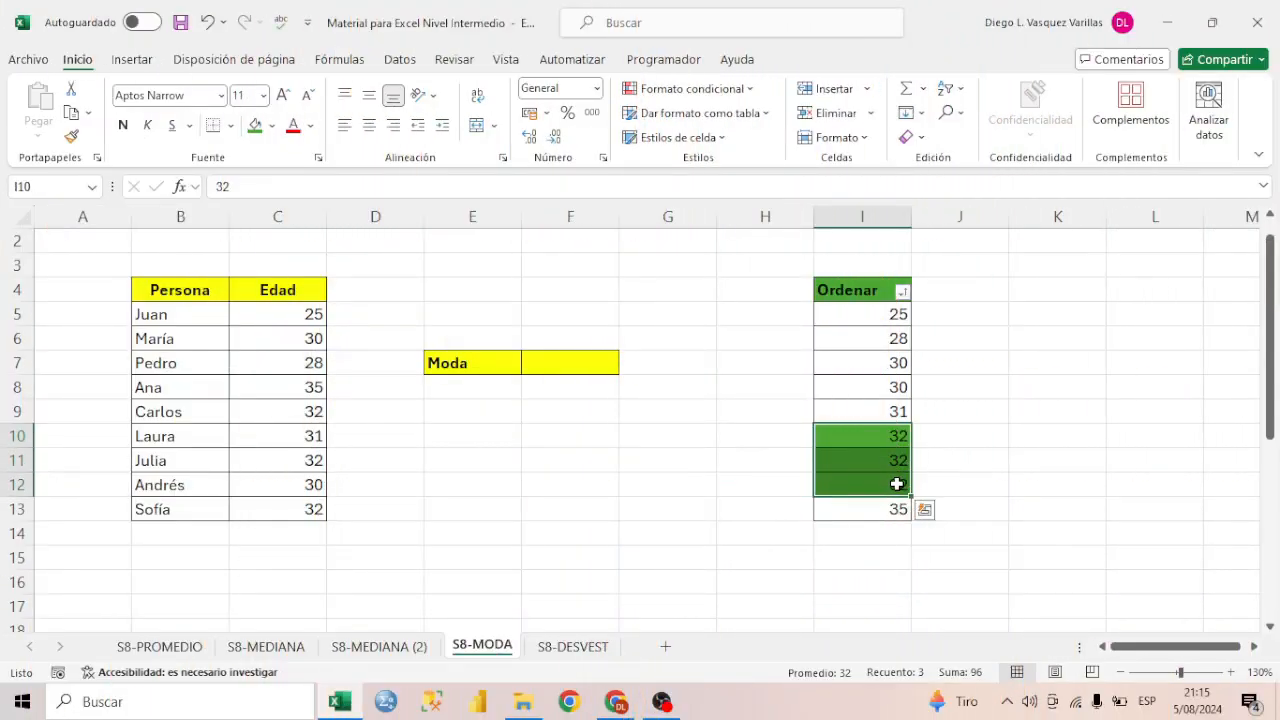
{"action": "left_click", "coordinate": [870, 387]}
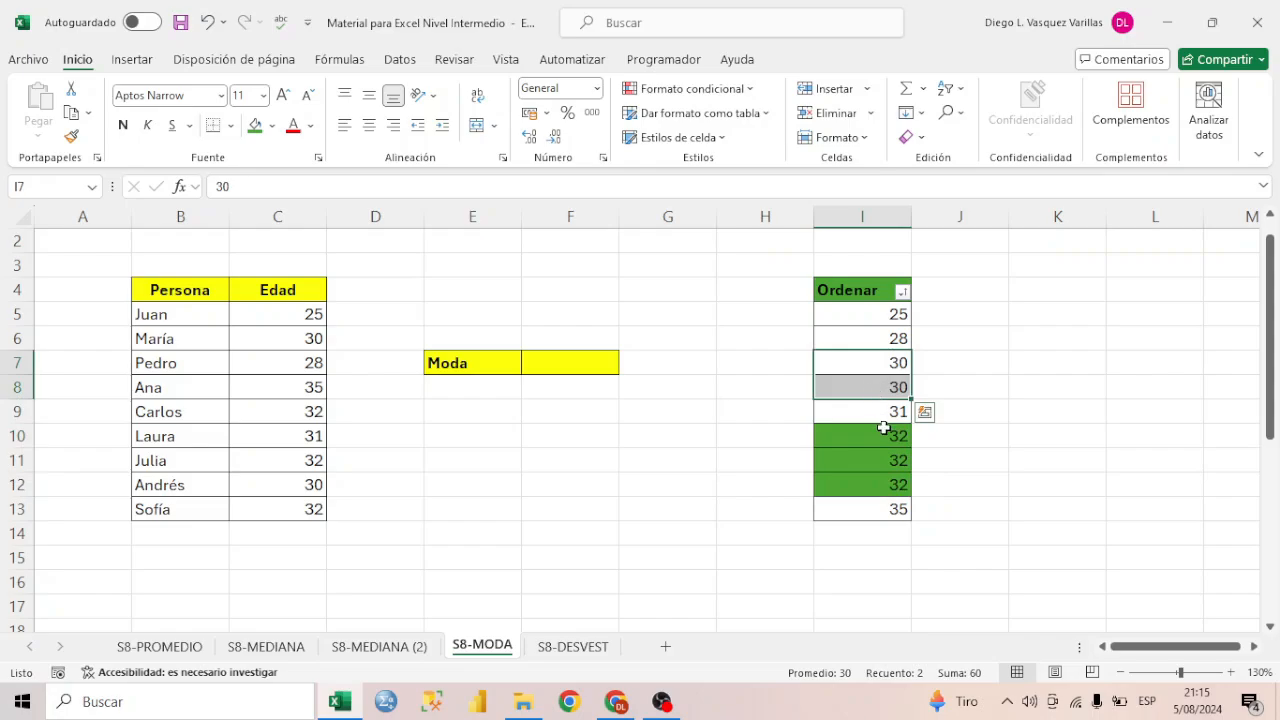
{"action": "left_click", "coordinate": [880, 416]}
{"action": "left_click", "coordinate": [897, 510]}
{"action": "left_click", "coordinate": [897, 337]}
{"action": "left_click", "coordinate": [891, 314]}
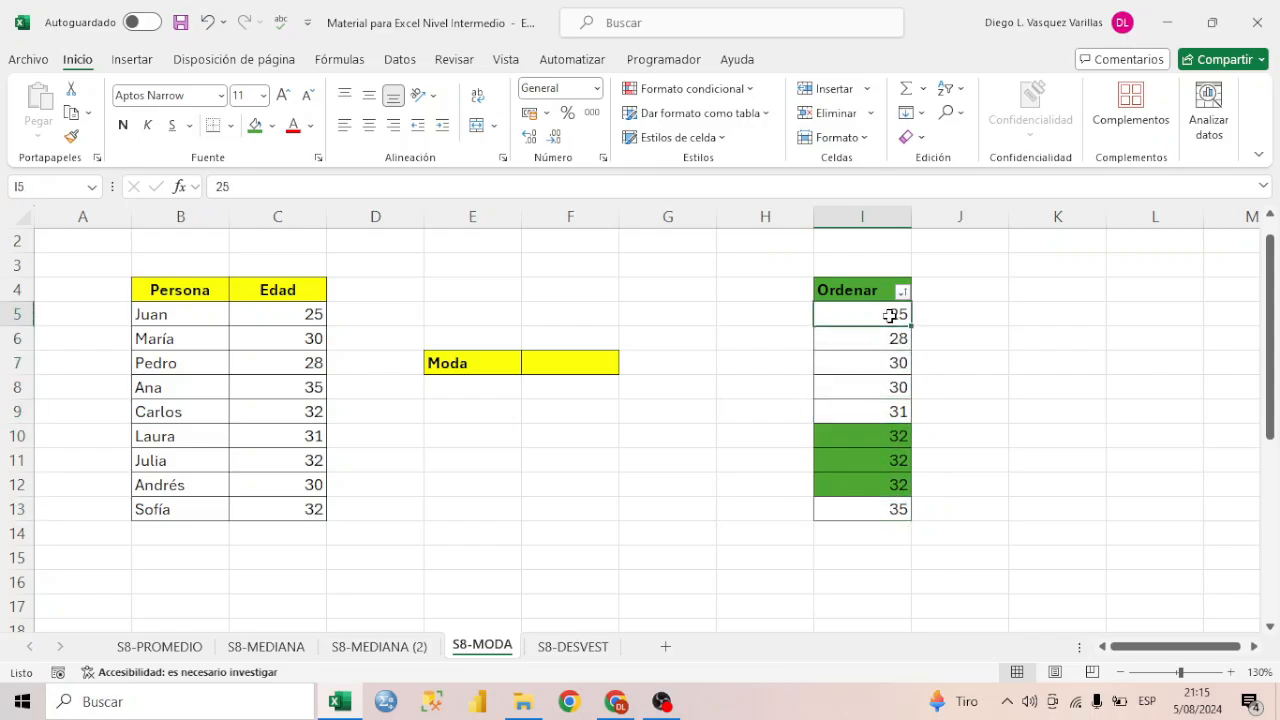
{"action": "mouse_move", "coordinate": [894, 438]}
{"action": "left_mouse_down"}
{"action": "mouse_move", "coordinate": [900, 486]}
{"action": "mouse_move", "coordinate": [891, 440]}
{"action": "left_mouse_up"}
- Enter a MODA formula in F7, next to the Moda label, for the age range C5:C13
{"action": "left_click", "coordinate": [537, 368]}
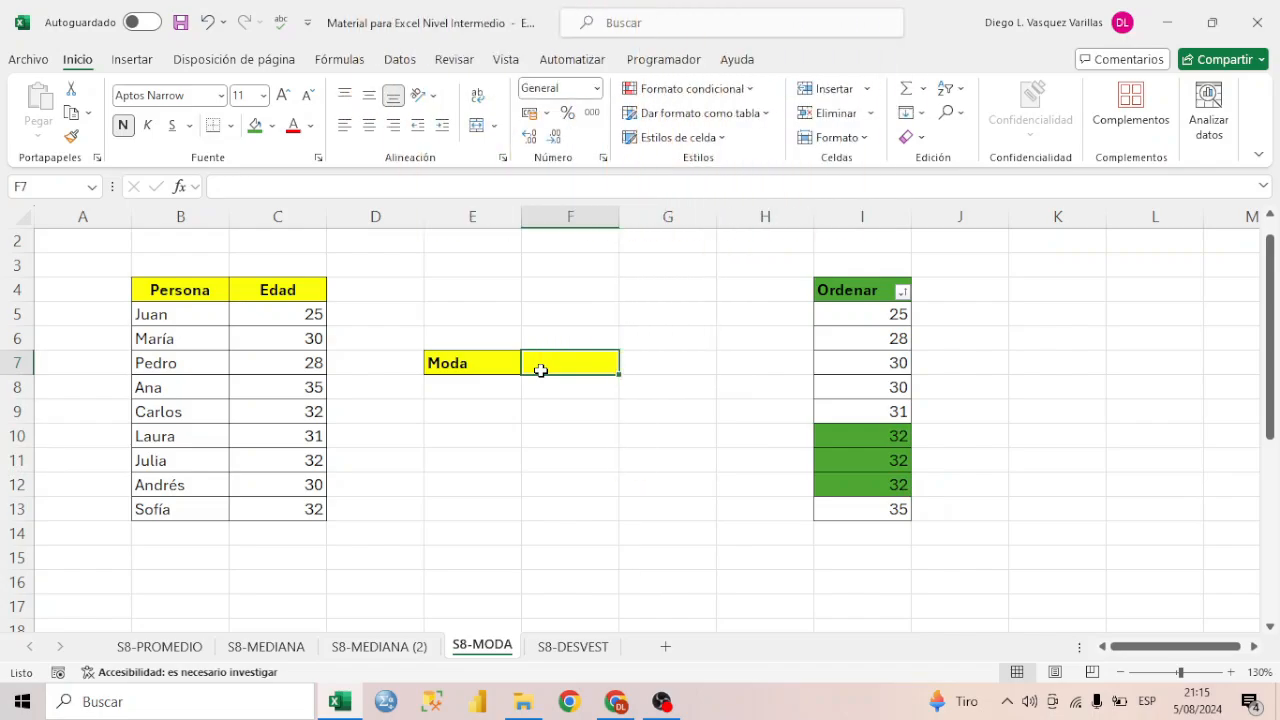
{"action": "type", "text": "=moda"}
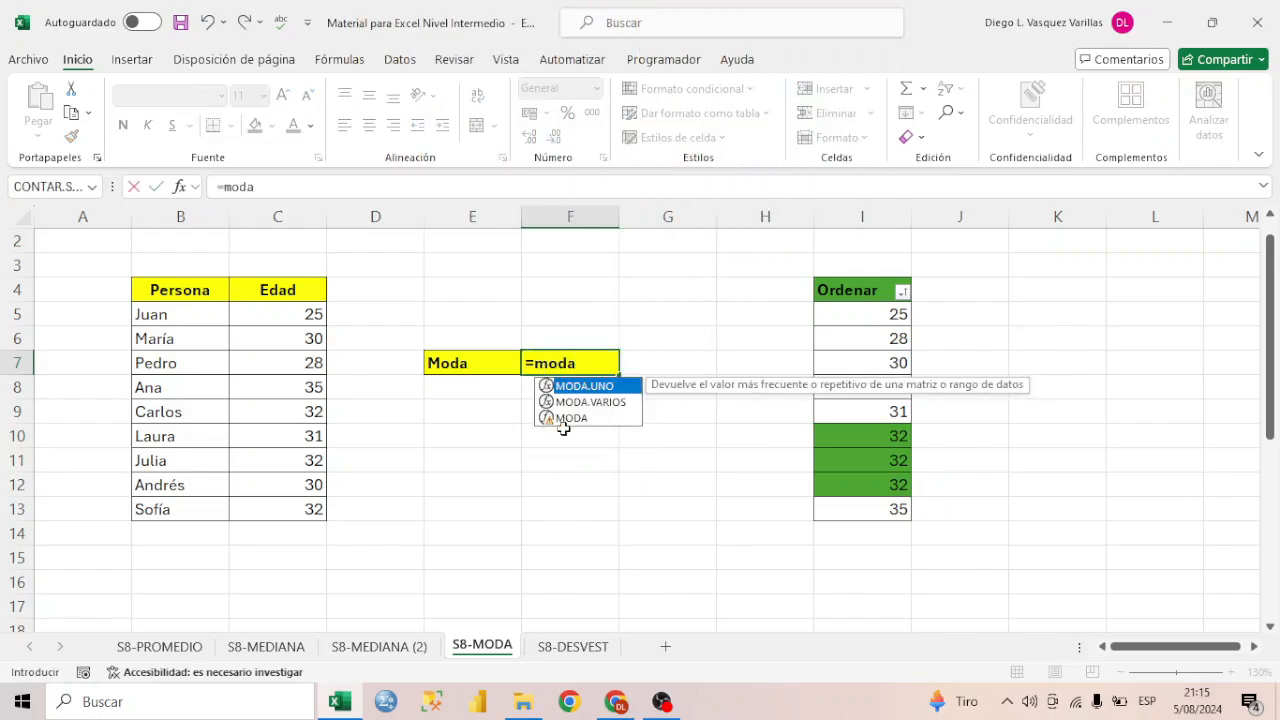
{"action": "double_click", "coordinate": [572, 418]}
{"action": "left_click_drag", "start_coordinate": [300, 316], "coordinate": [304, 510]}
{"action": "type", "text": ")"}
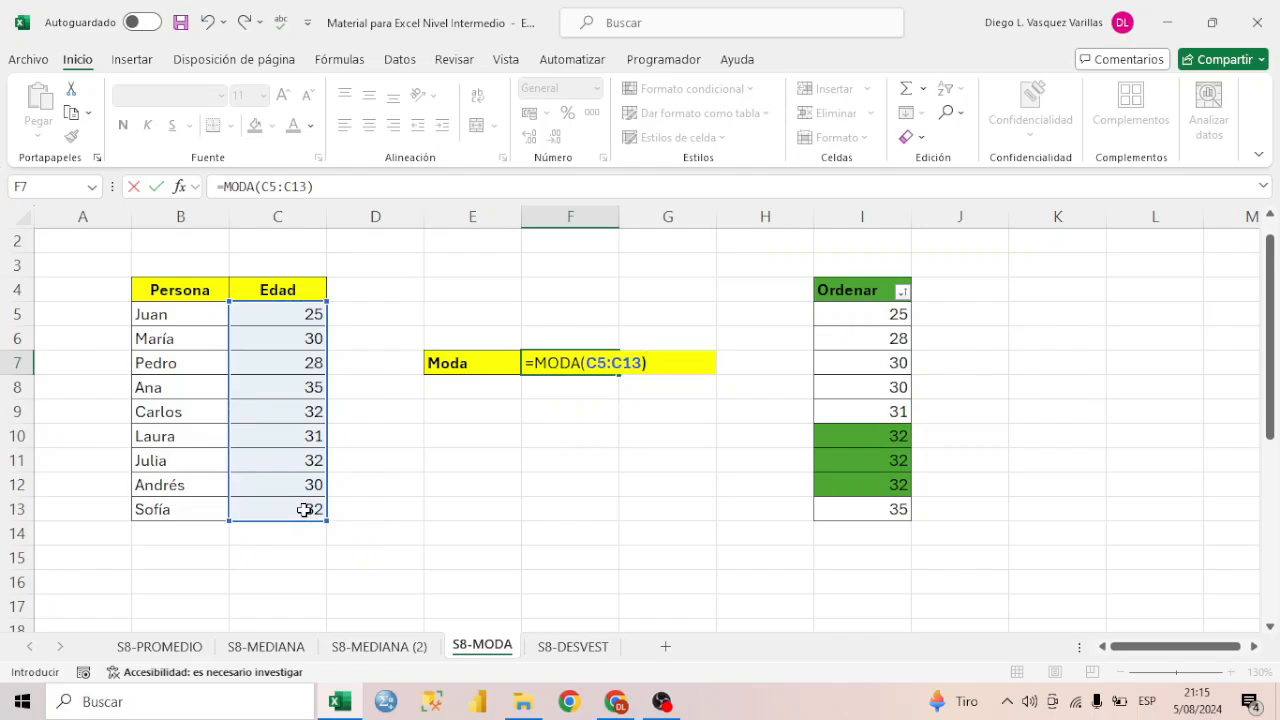
{"action": "key", "text": "Return"}
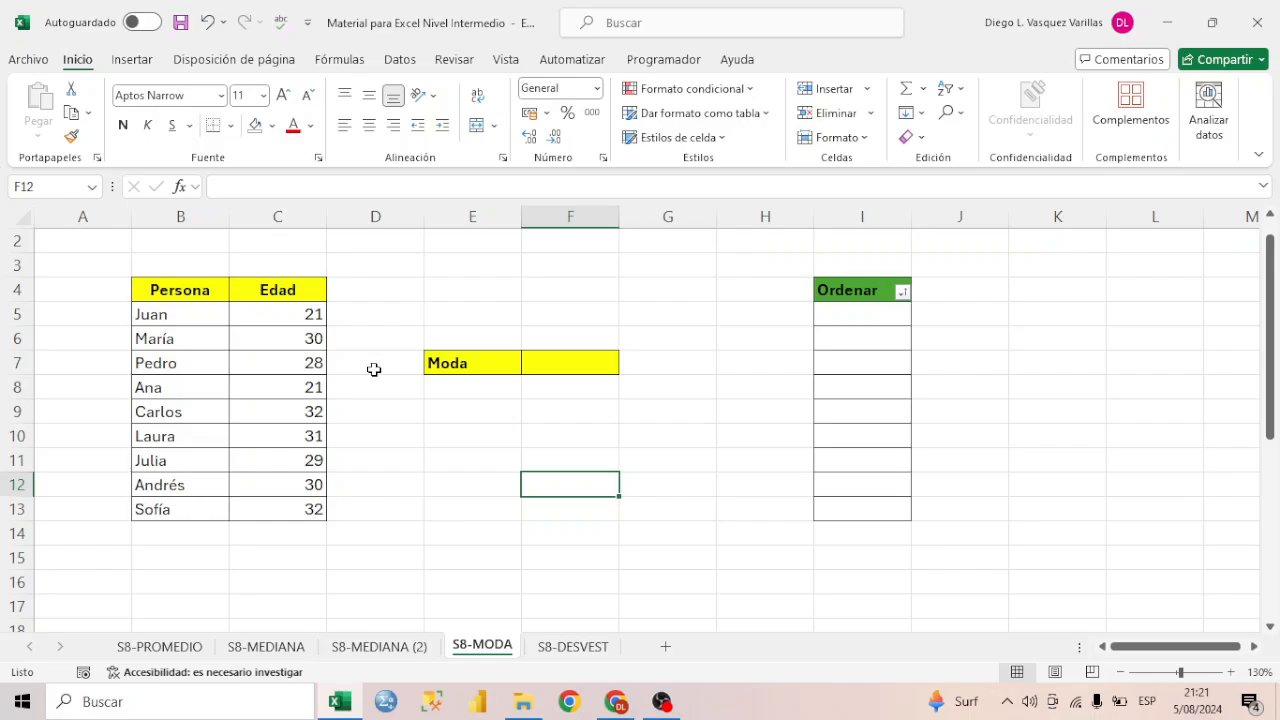
- Copy the changed ages in C5:C13 into the Ordenar column from I5 and sort them from largest to smallest
{"action": "key", "text": "ctrl+z"}
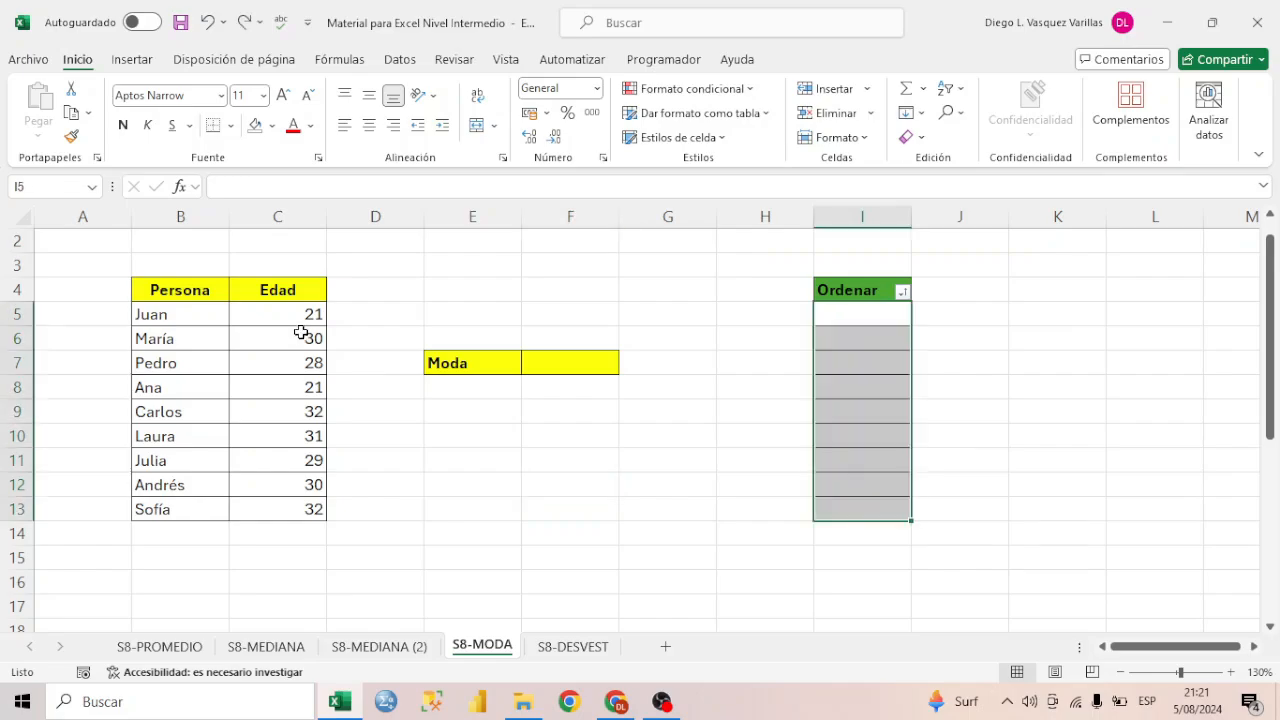
{"action": "left_click_drag", "start_coordinate": [300, 313], "coordinate": [309, 507]}
{"action": "key", "text": "ctrl+c"}
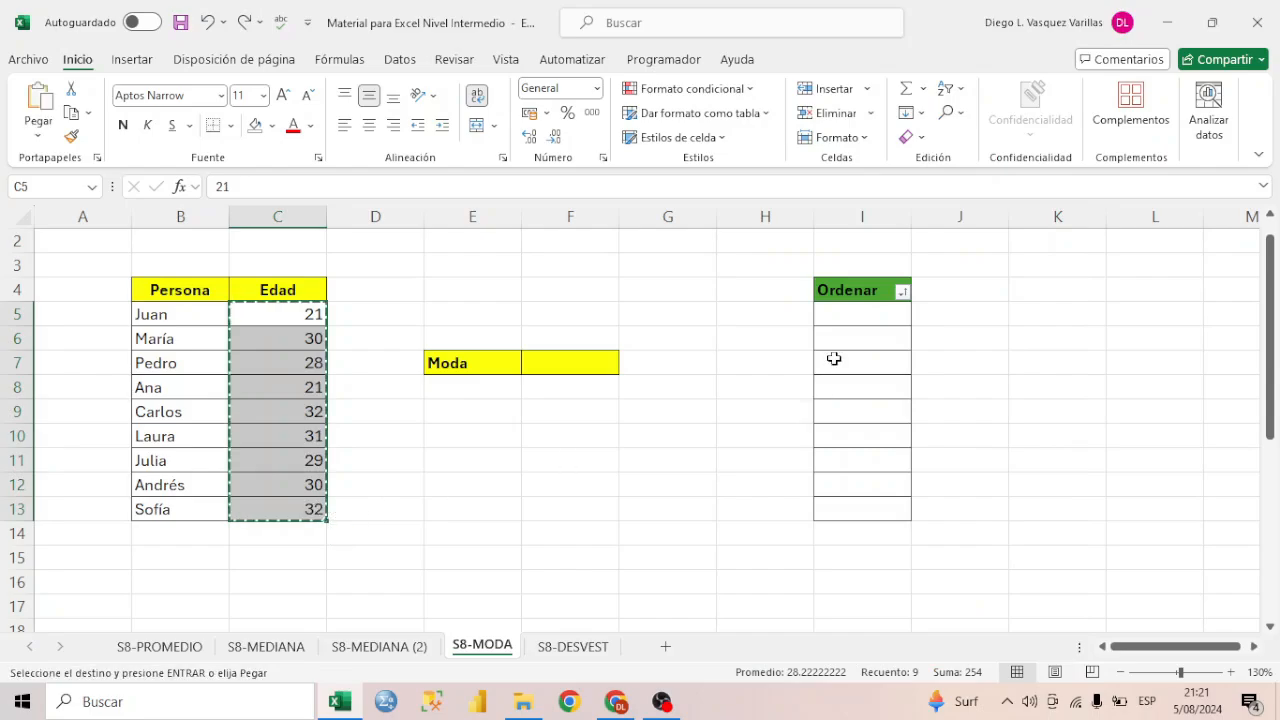
{"action": "right_click", "coordinate": [880, 316]}
{"action": "left_click", "coordinate": [956, 204]}
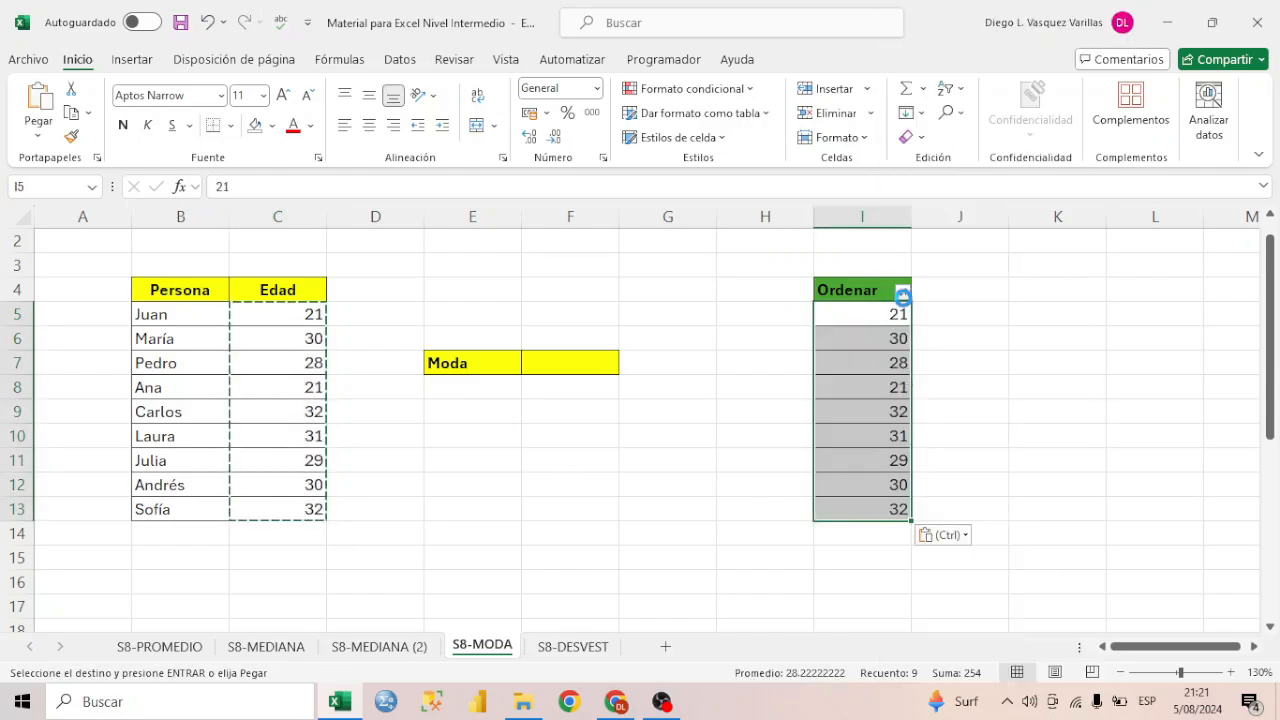
{"action": "left_click", "coordinate": [903, 292]}
{"action": "left_click", "coordinate": [786, 288]}
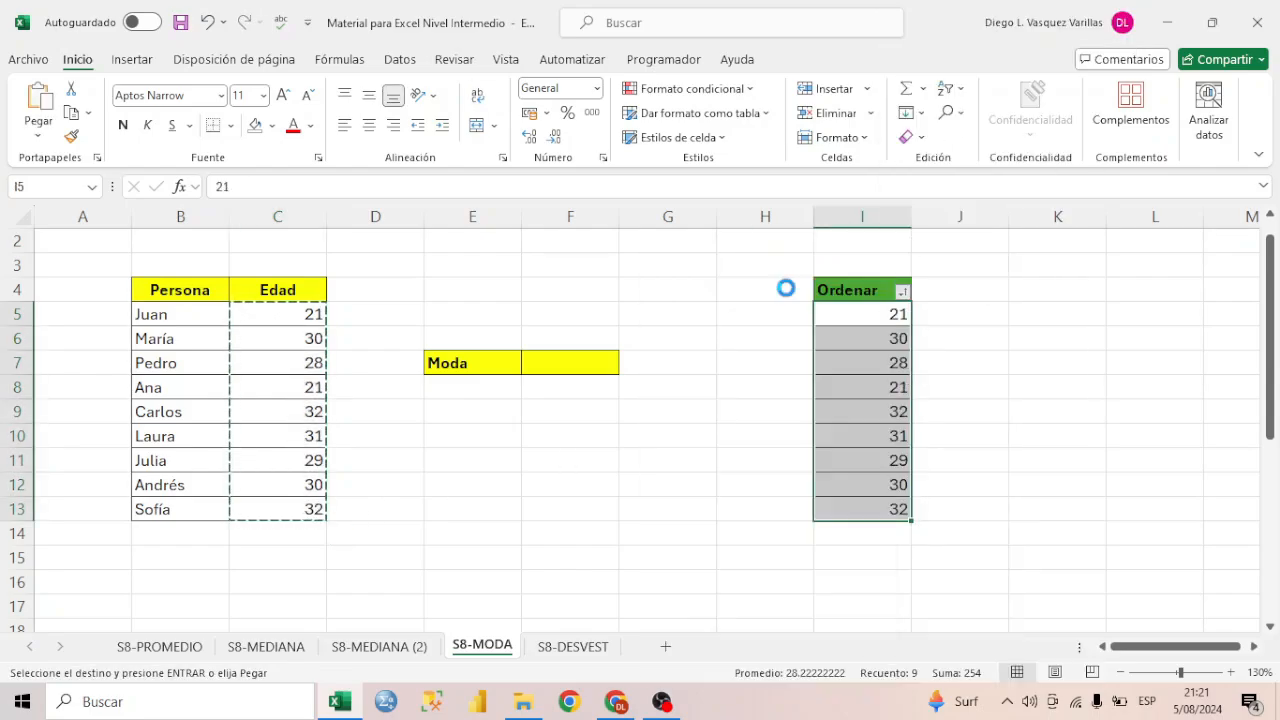
- Color the repeated ages in I5:I6, I8:I9 and I12:I13 with a red font
{"action": "left_click_drag", "start_coordinate": [876, 318], "coordinate": [837, 330]}
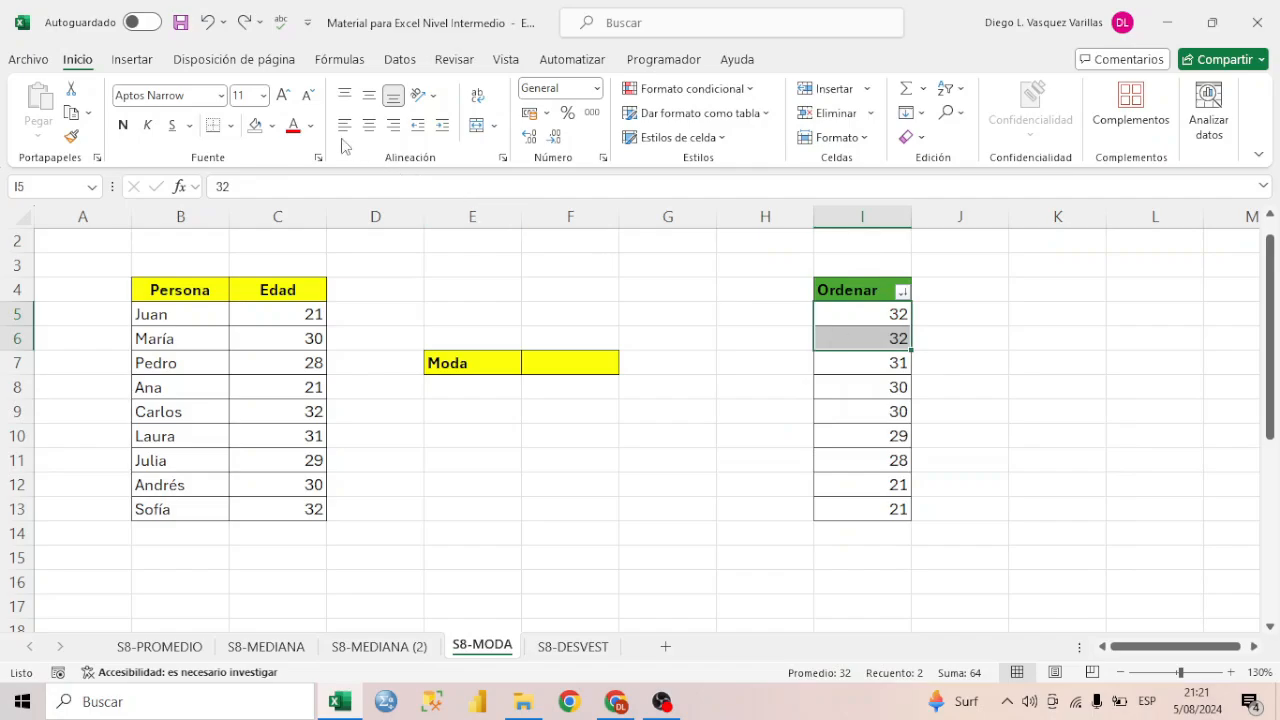
{"action": "left_click", "coordinate": [300, 125]}
{"action": "left_click_drag", "start_coordinate": [874, 387], "coordinate": [874, 411]}
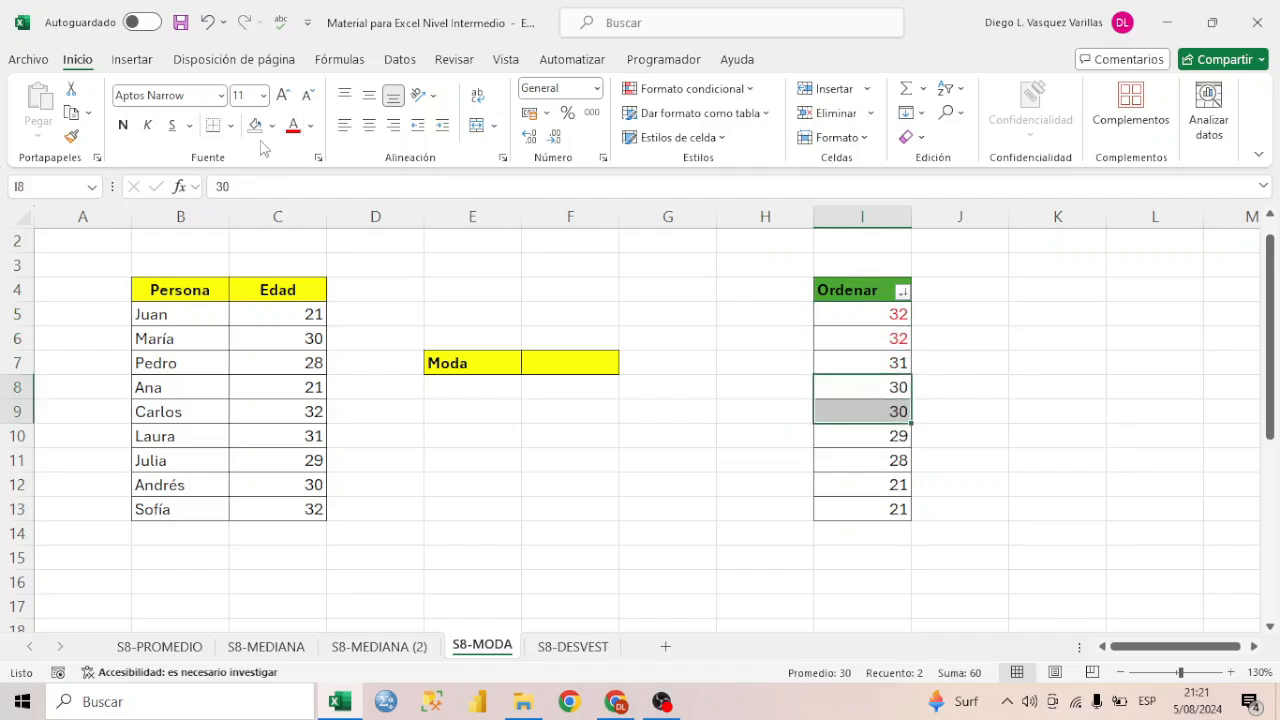
{"action": "left_click", "coordinate": [296, 128]}
{"action": "left_click_drag", "start_coordinate": [855, 487], "coordinate": [869, 511]}
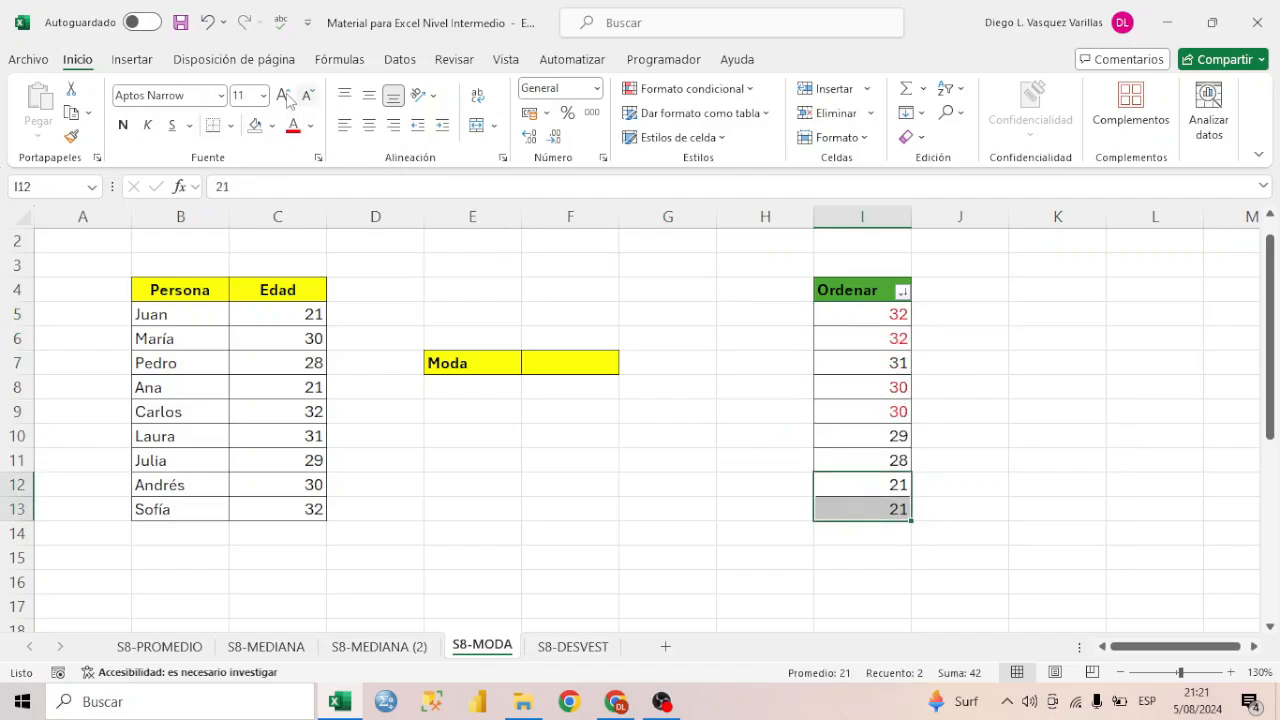
{"action": "left_click", "coordinate": [296, 128]}
- Review the repeated ages in the Ordenar column and enter 32, 30 and 21 in H3:J3 above it
{"action": "left_click", "coordinate": [872, 340]}
{"action": "left_click", "coordinate": [890, 512]}
{"action": "left_click", "coordinate": [889, 409]}
{"action": "left_click", "coordinate": [883, 318]}
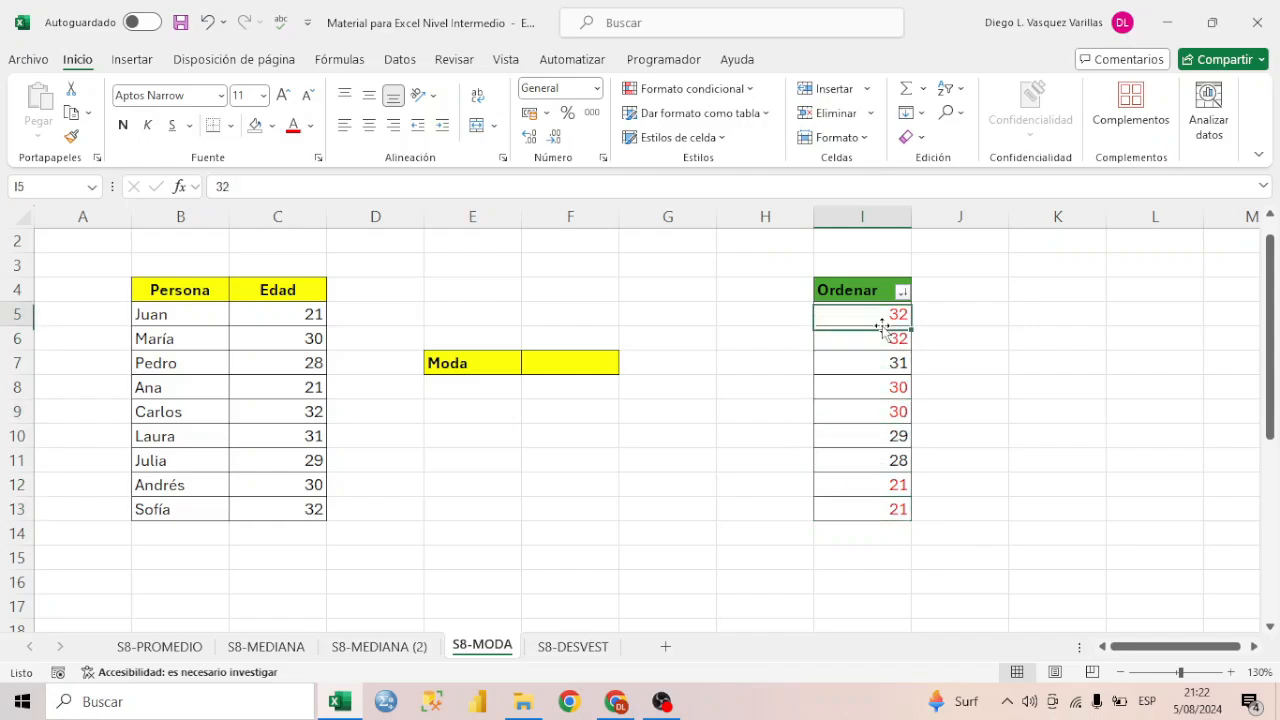
{"action": "left_click", "coordinate": [950, 342]}
{"action": "left_click", "coordinate": [767, 258]}
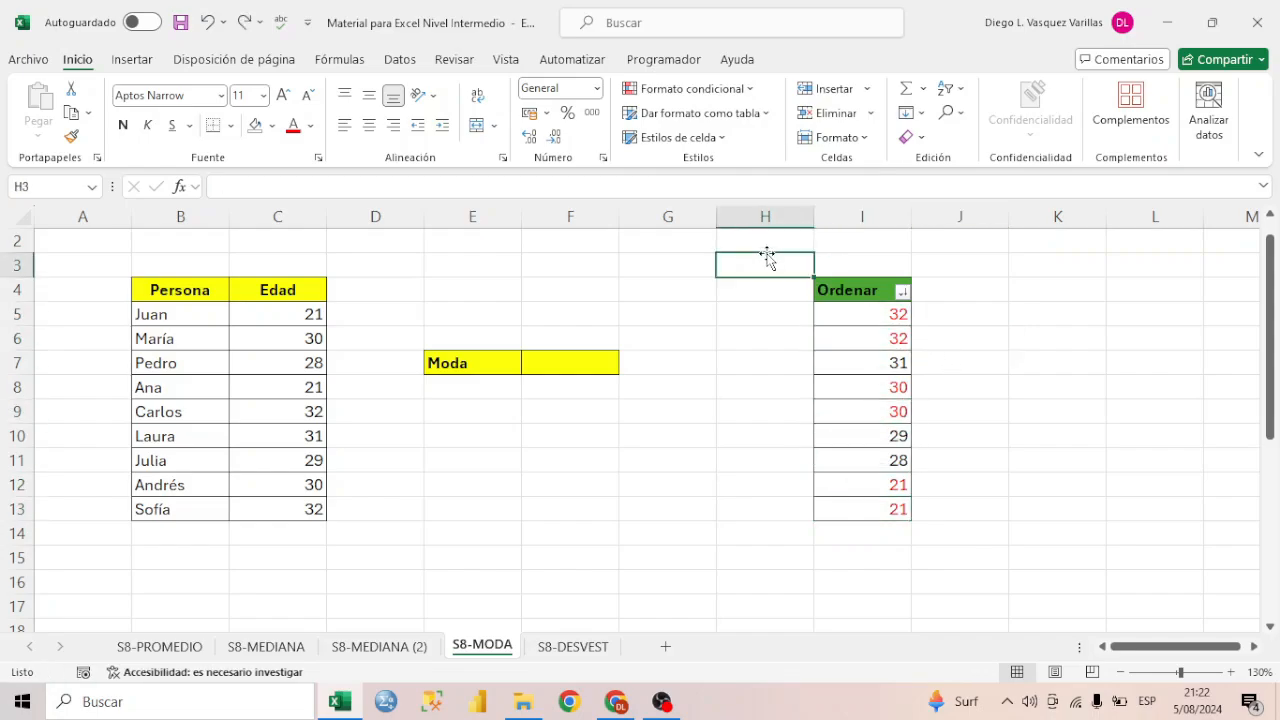
{"action": "type", "text": "32"}
{"action": "key", "text": "Tab"}
{"action": "type", "text": "30"}
{"action": "key", "text": "Tab"}
{"action": "type", "text": "21"}
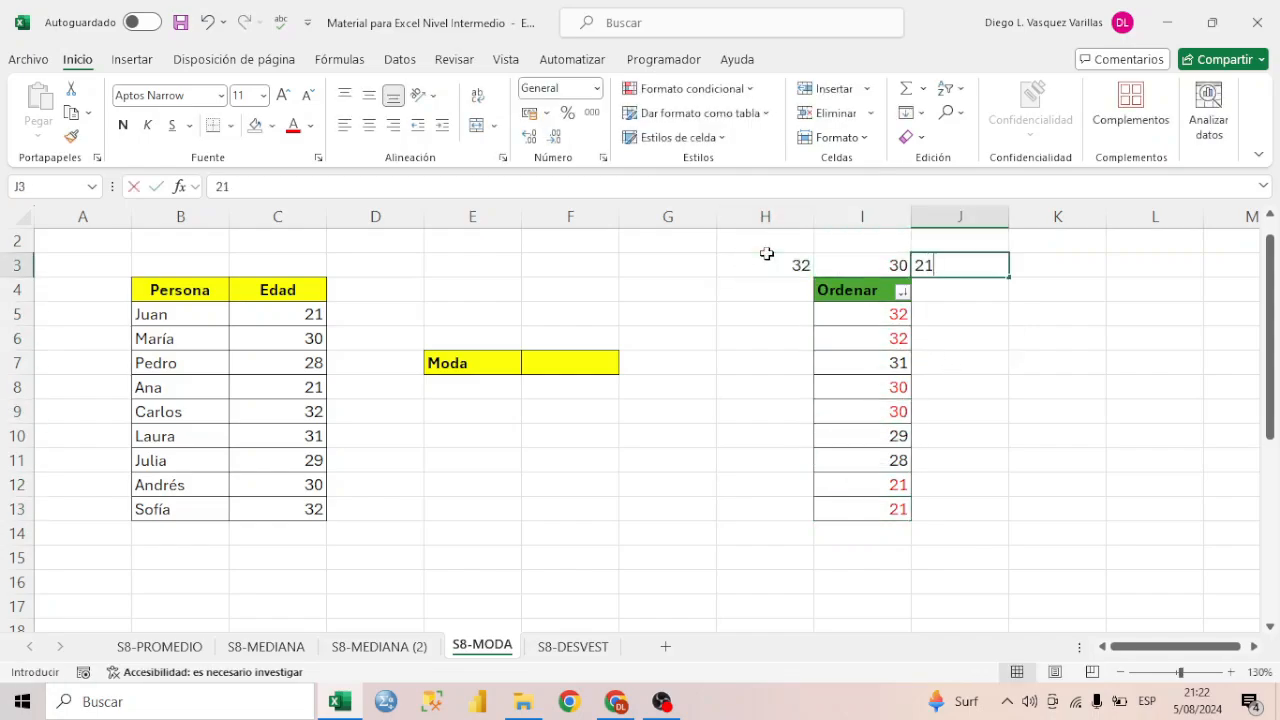
{"action": "key", "text": "Tab"}
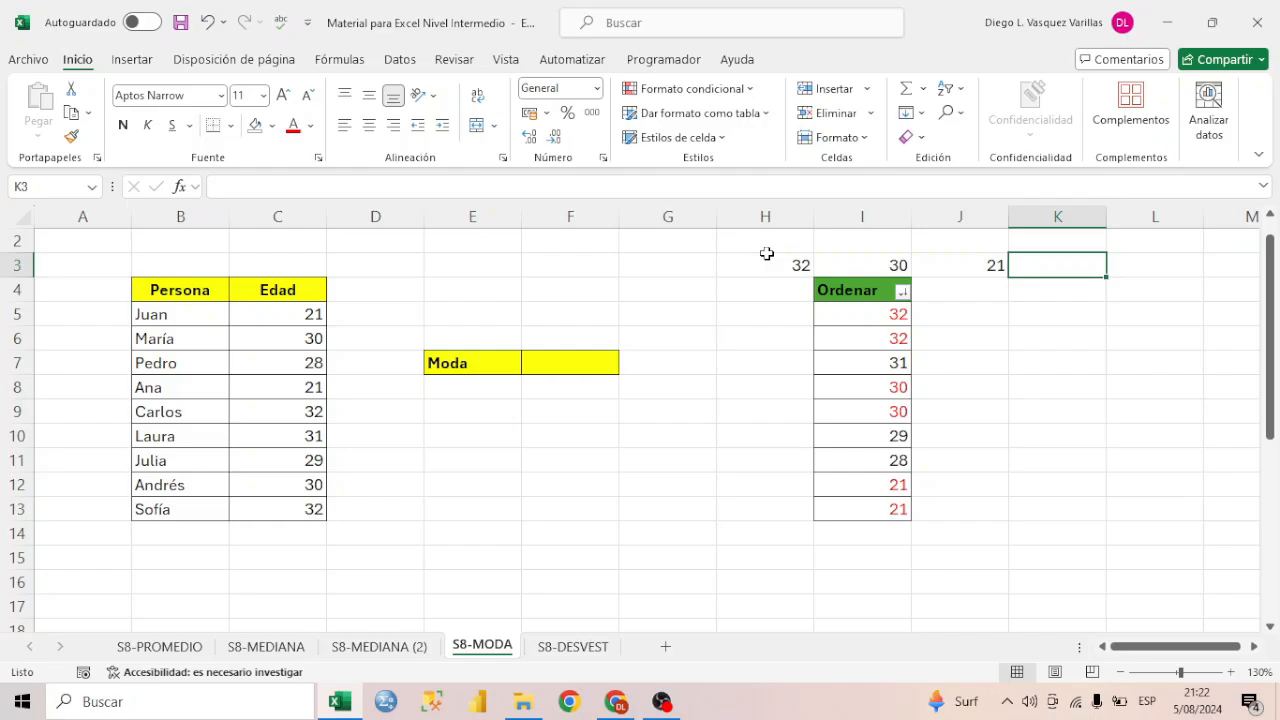
{"action": "left_click_drag", "start_coordinate": [767, 256], "coordinate": [952, 260]}
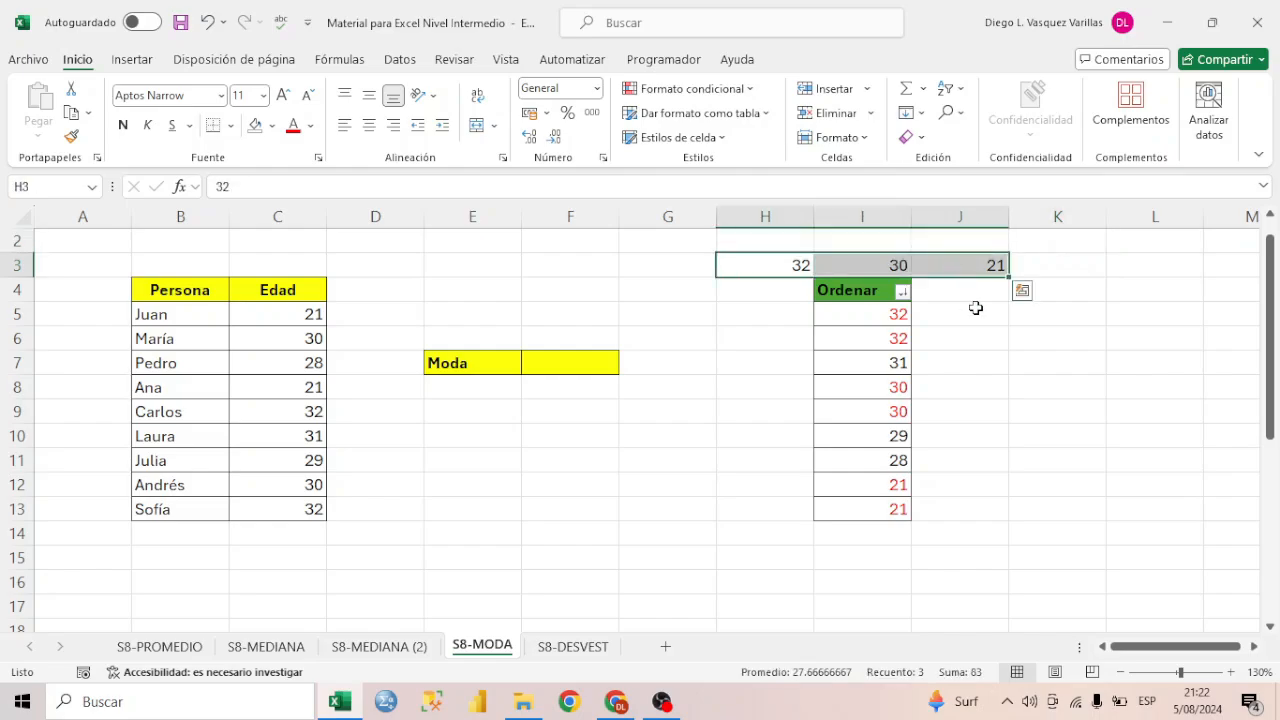
- Enter a MODA.VARIOS formula in F7, next to the Moda label, for the age range C5:C13
{"action": "left_click", "coordinate": [589, 363]}
{"action": "type", "text": "=mo"}
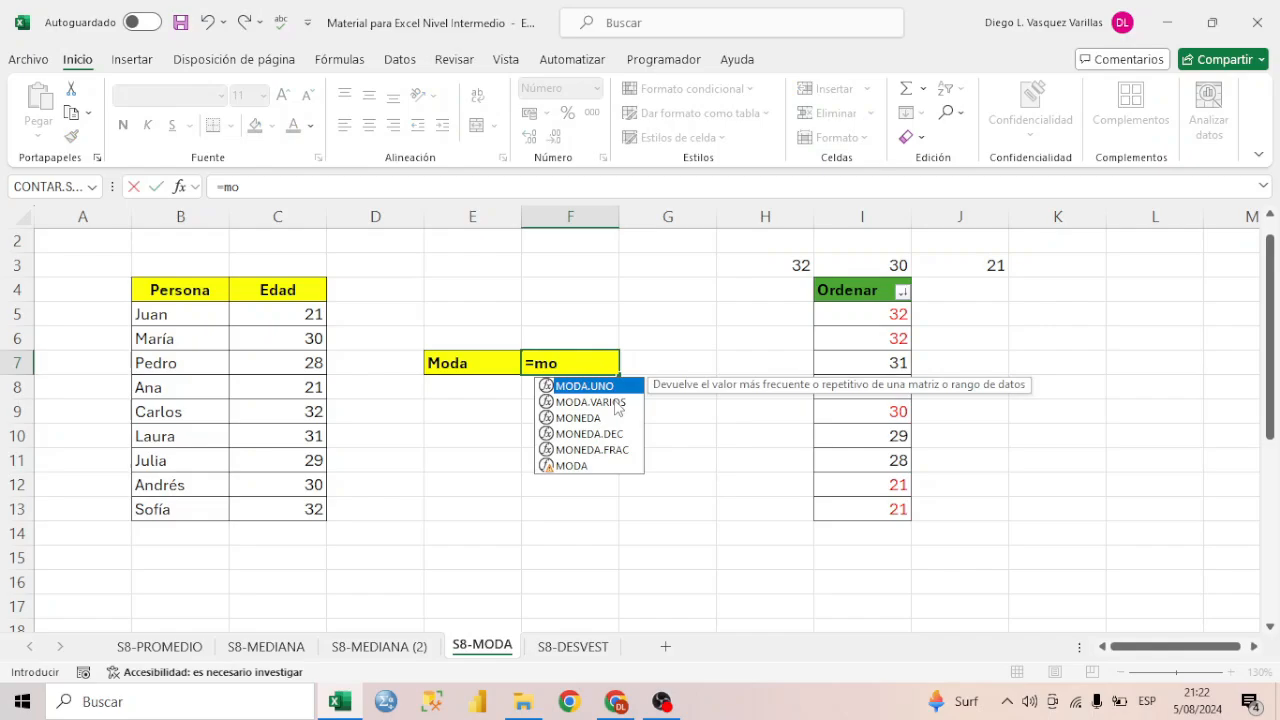
{"action": "double_click", "coordinate": [606, 401]}
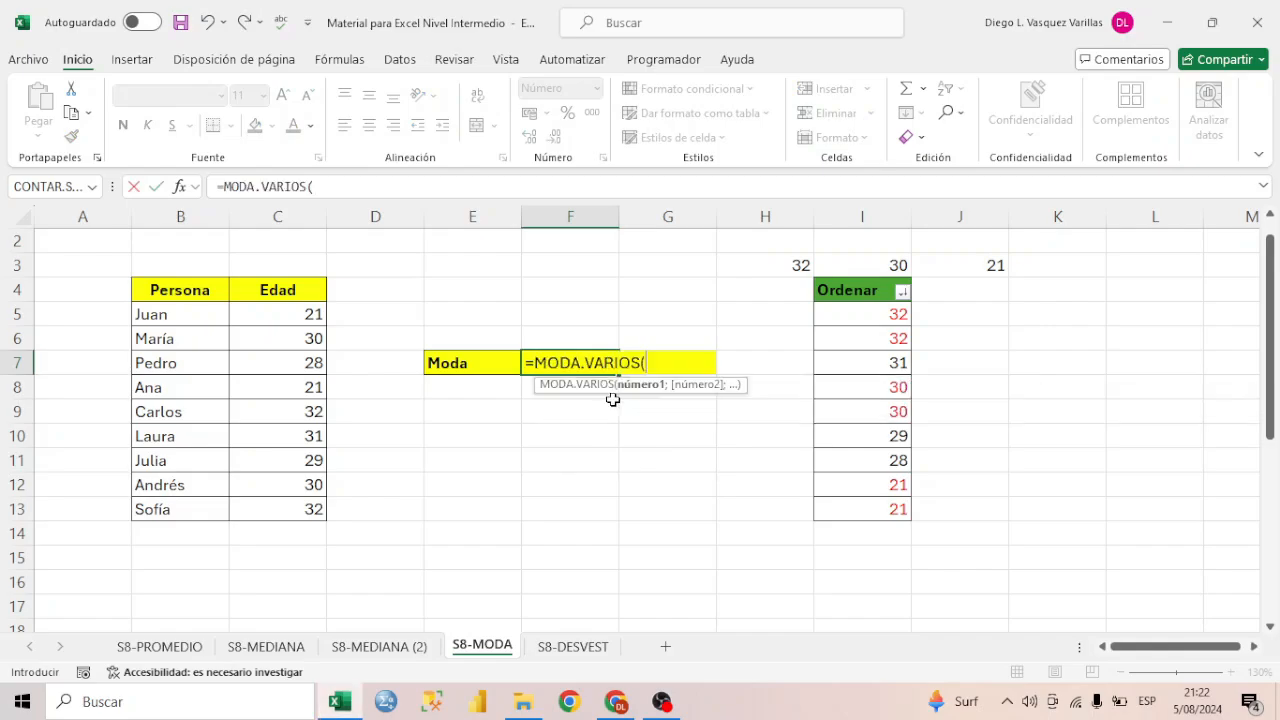
{"action": "left_click_drag", "start_coordinate": [310, 313], "coordinate": [326, 512]}
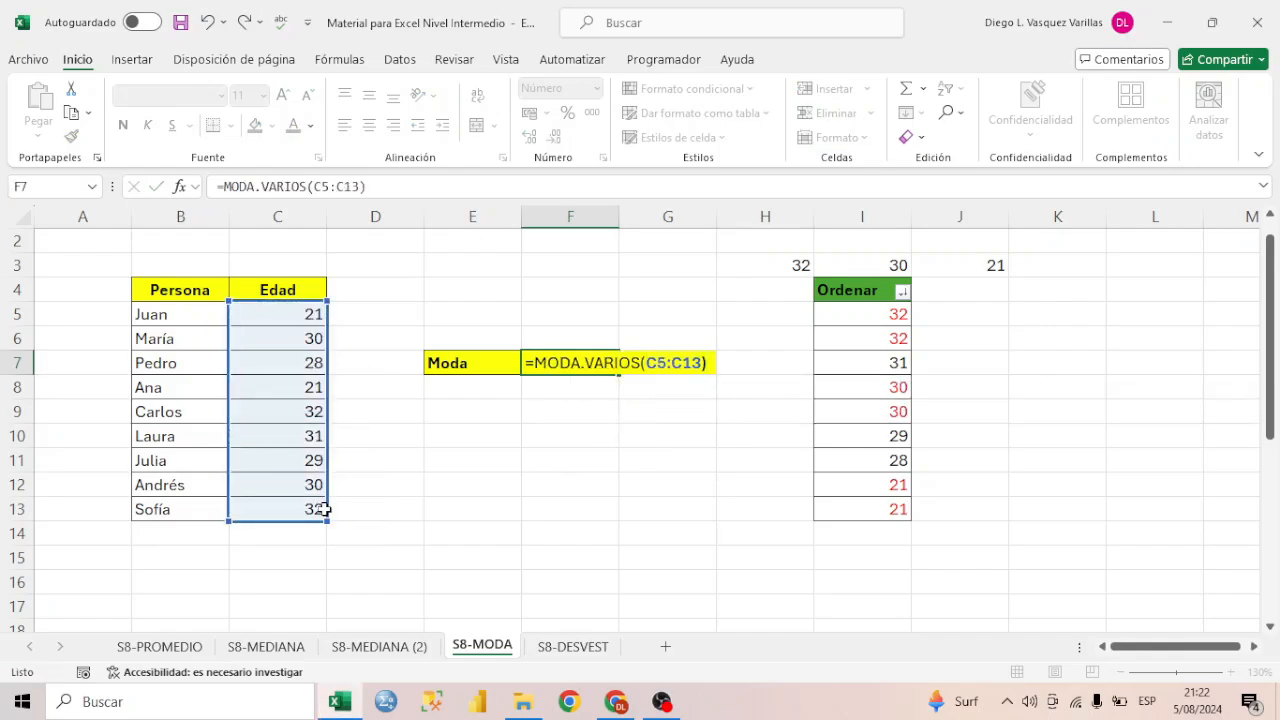
{"action": "key", "text": "Return"}
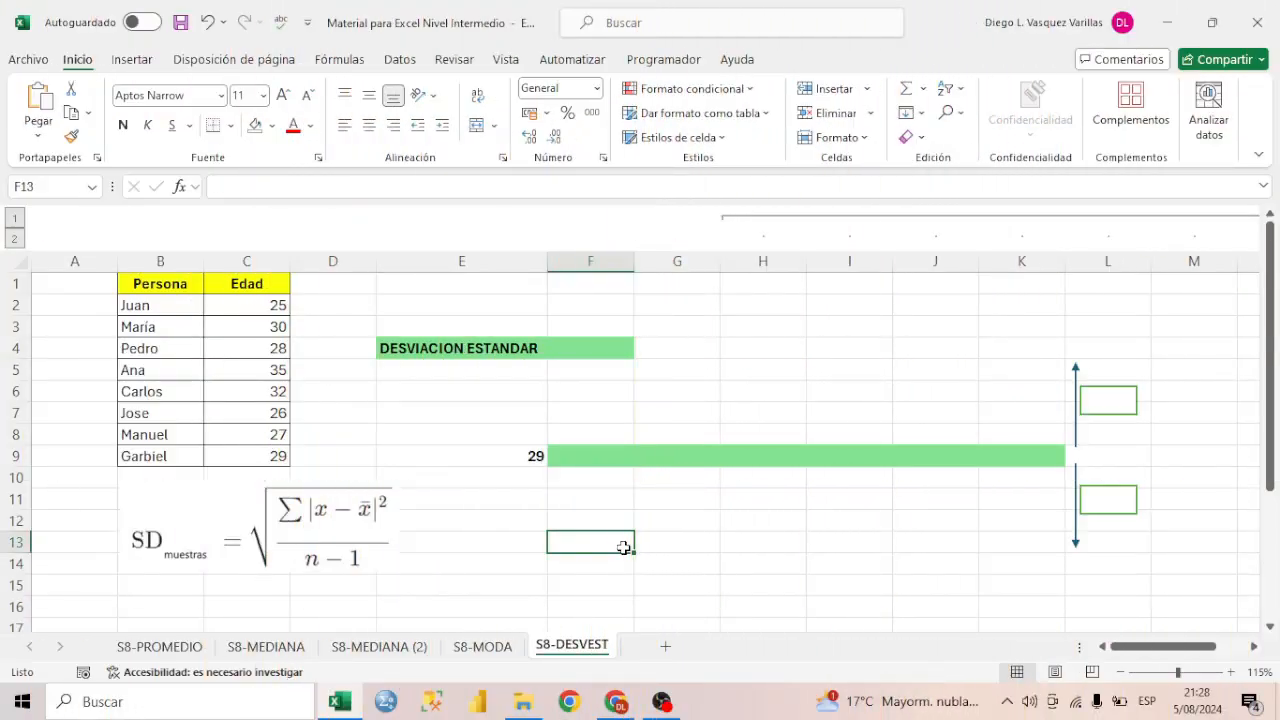
{"action": "key", "text": "Up"}
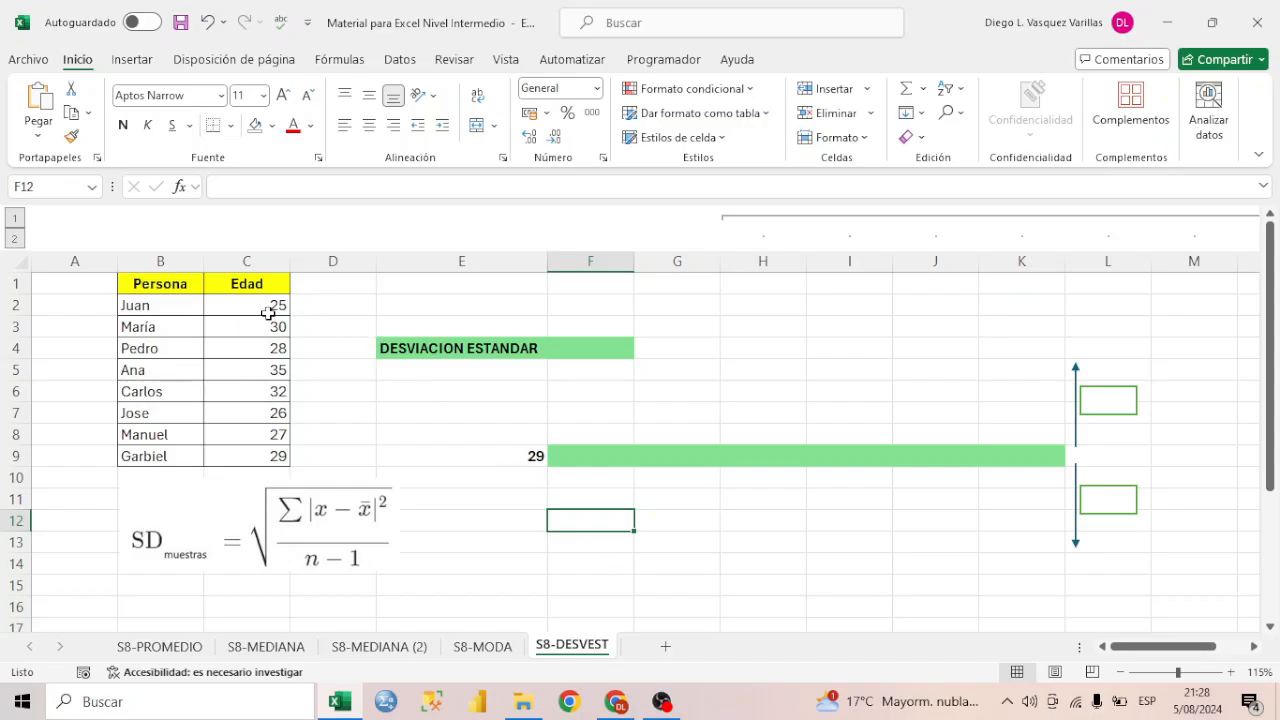
{"action": "left_click_drag", "start_coordinate": [265, 306], "coordinate": [275, 458]}
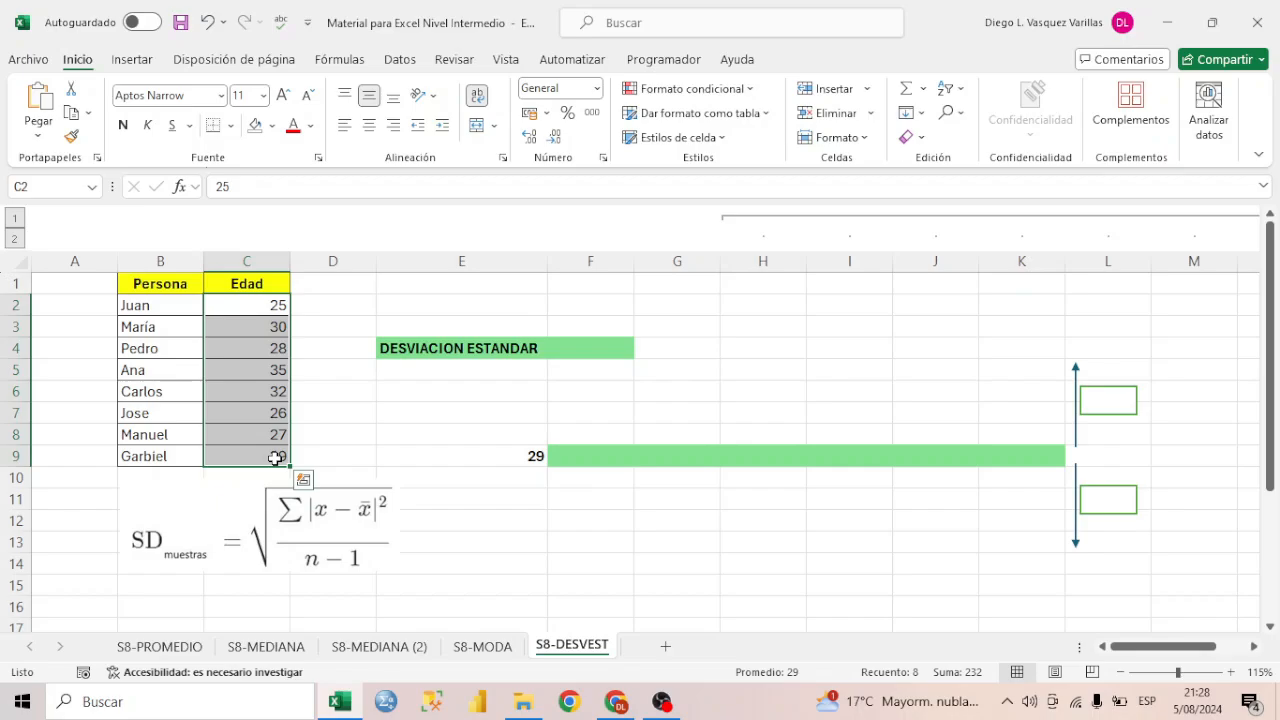
{"action": "left_click_drag", "start_coordinate": [590, 541], "coordinate": [677, 541]}
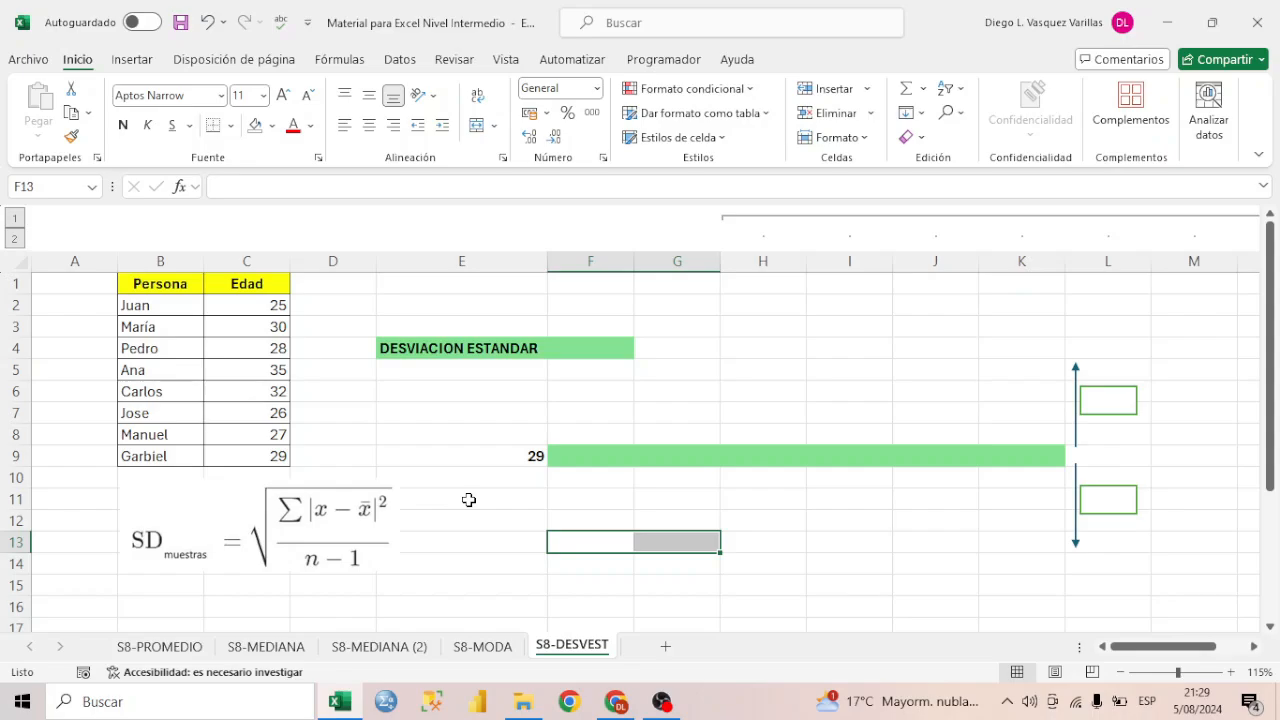
- Calculate the standard deviation of the ages in F4 with a DESVEST formula for C2:C9
{"action": "left_click", "coordinate": [586, 343]}
{"action": "double_click", "coordinate": [586, 341]}
{"action": "type", "text": "=des"}
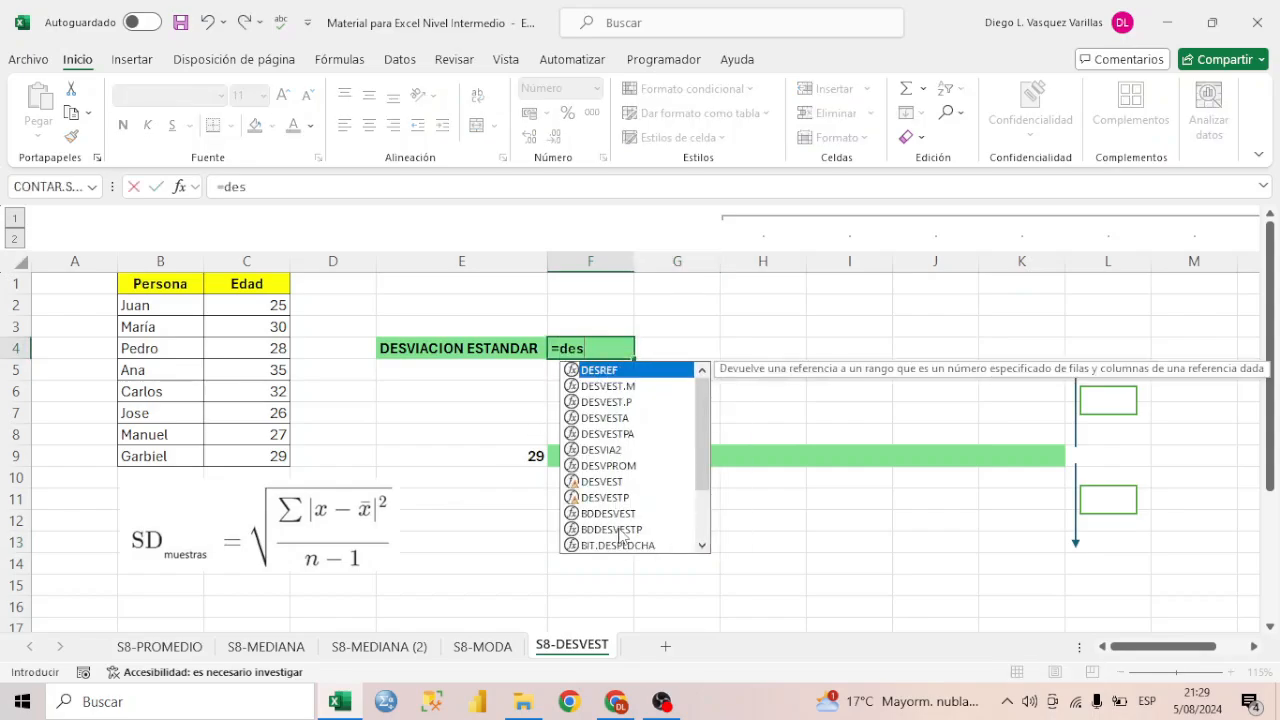
{"action": "double_click", "coordinate": [612, 482]}
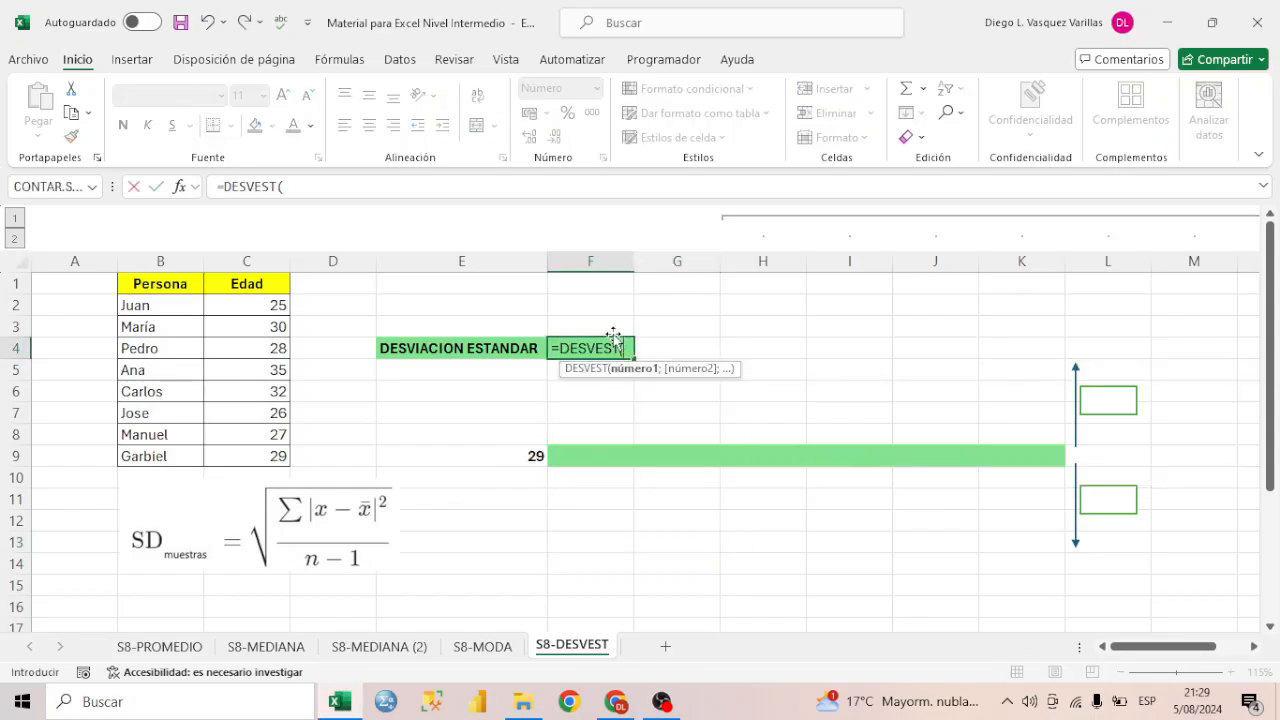
{"action": "left_click_drag", "start_coordinate": [276, 305], "coordinate": [276, 458]}
{"action": "key", "text": "Return"}
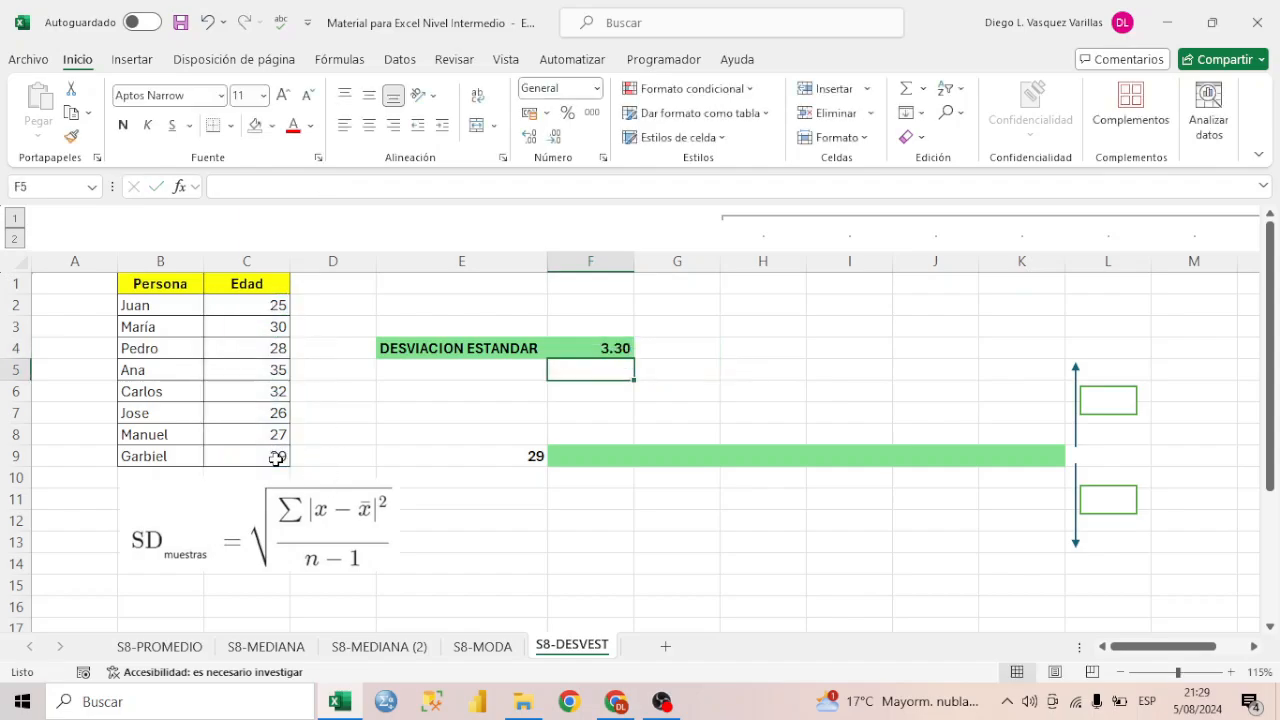
{"action": "left_click", "coordinate": [623, 350]}
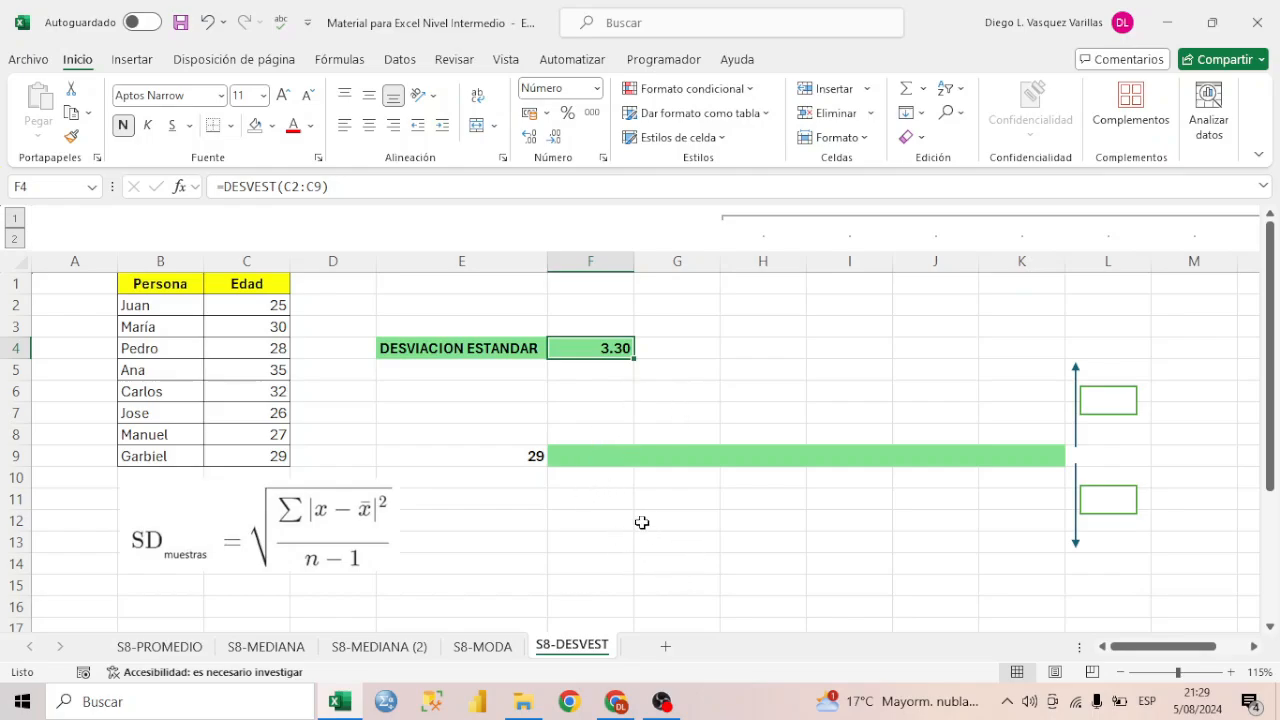
- Replace the fixed number in E9 with a PROMEDIO formula for the ages in C2:C9
{"action": "left_click_drag", "start_coordinate": [262, 305], "coordinate": [265, 453]}
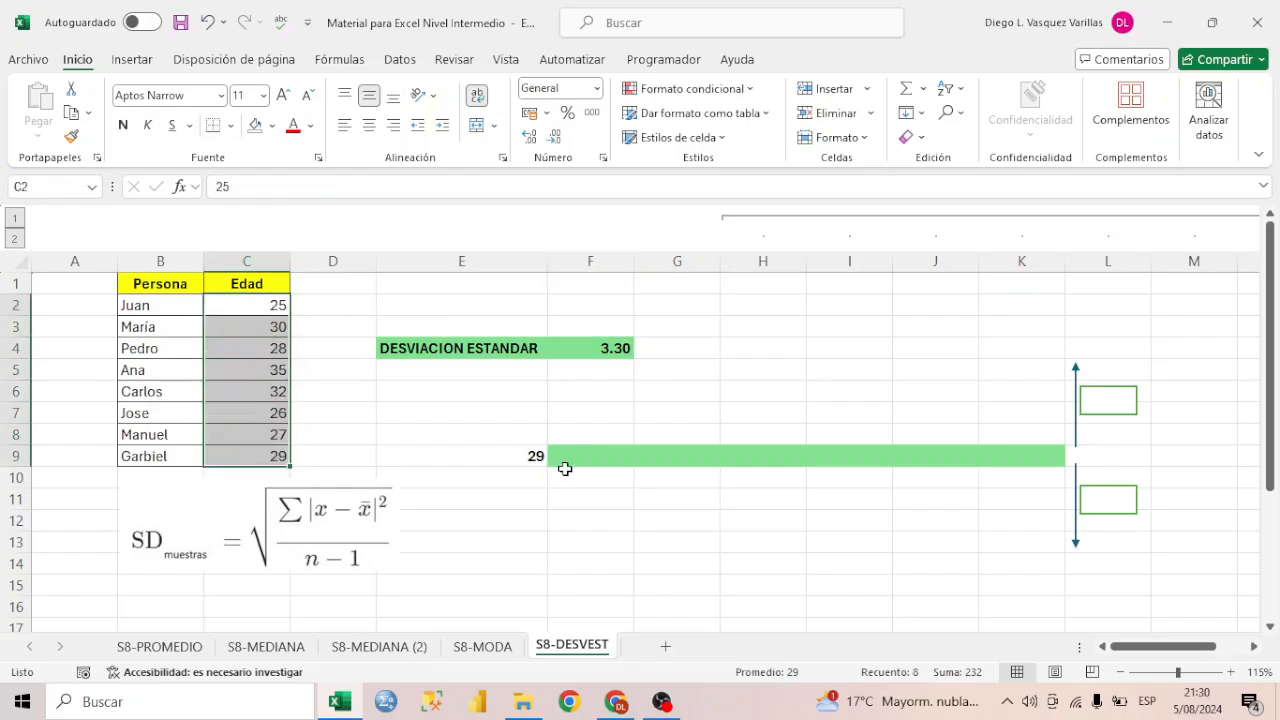
{"action": "left_click", "coordinate": [530, 461]}
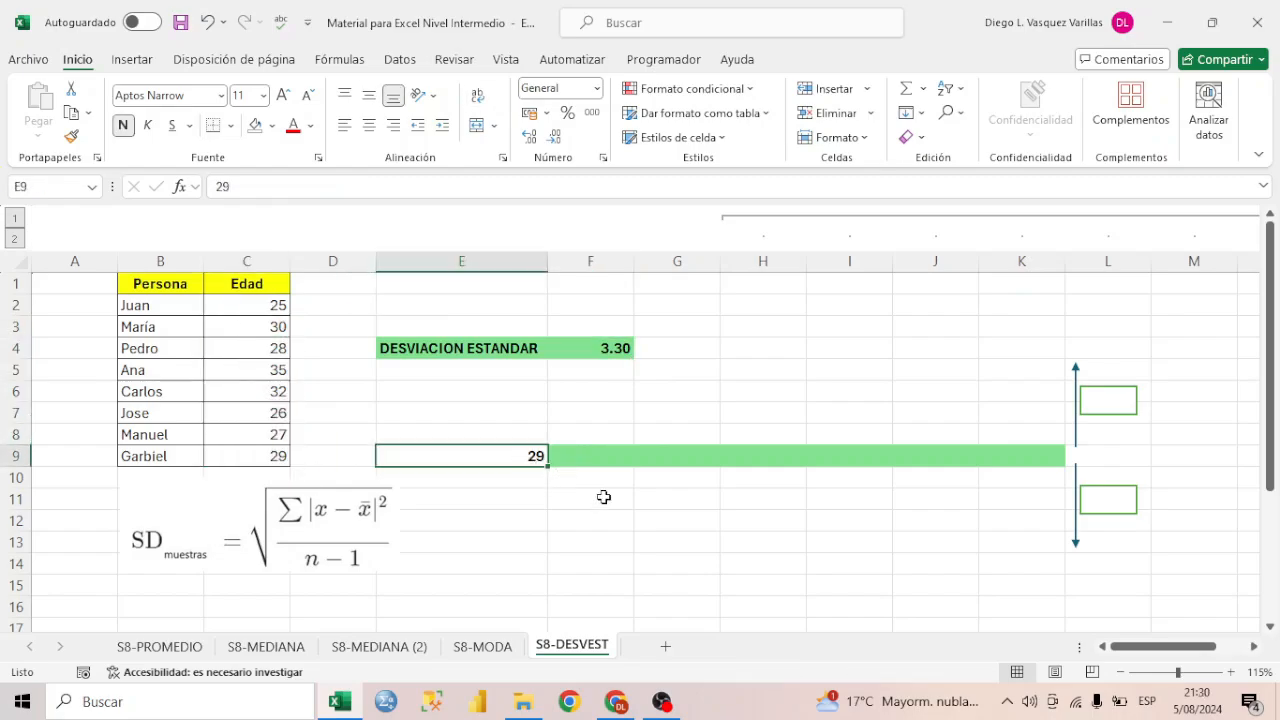
{"action": "type", "text": "=prome"}
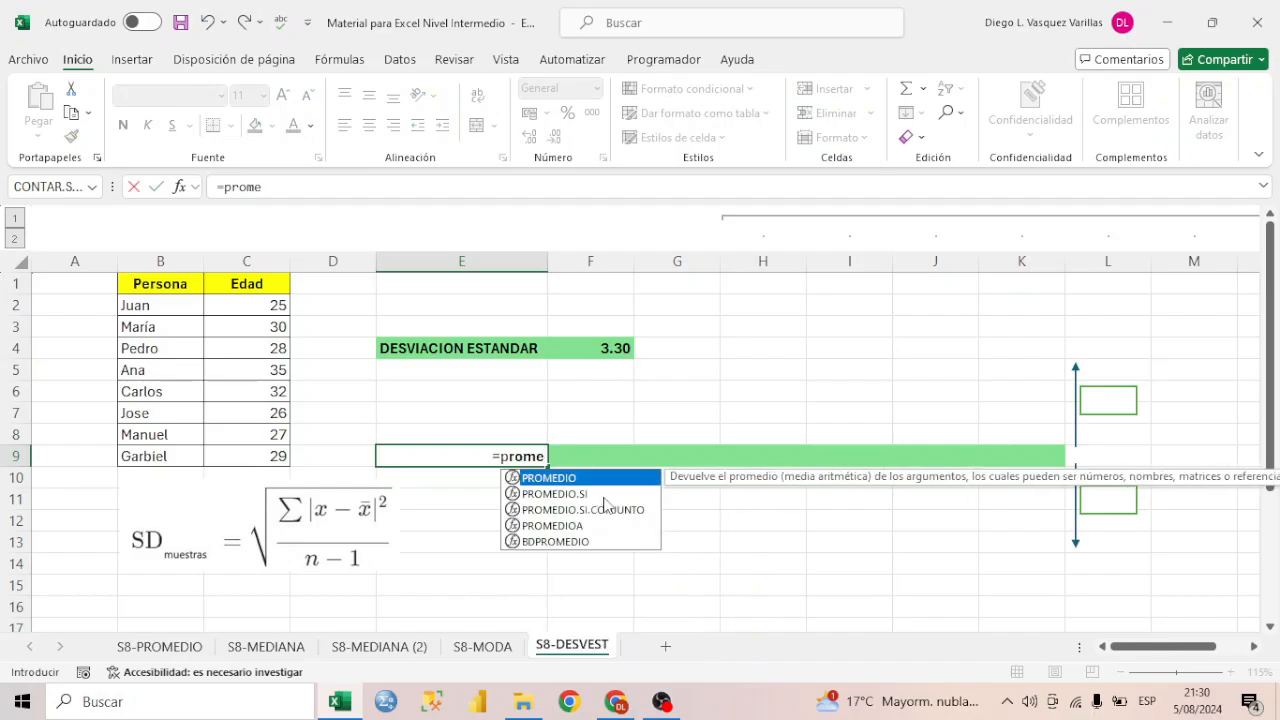
{"action": "key", "text": "Tab"}
{"action": "left_click_drag", "start_coordinate": [272, 303], "coordinate": [277, 450]}
{"action": "type", "text": ")"}
{"action": "key", "text": "Return"}
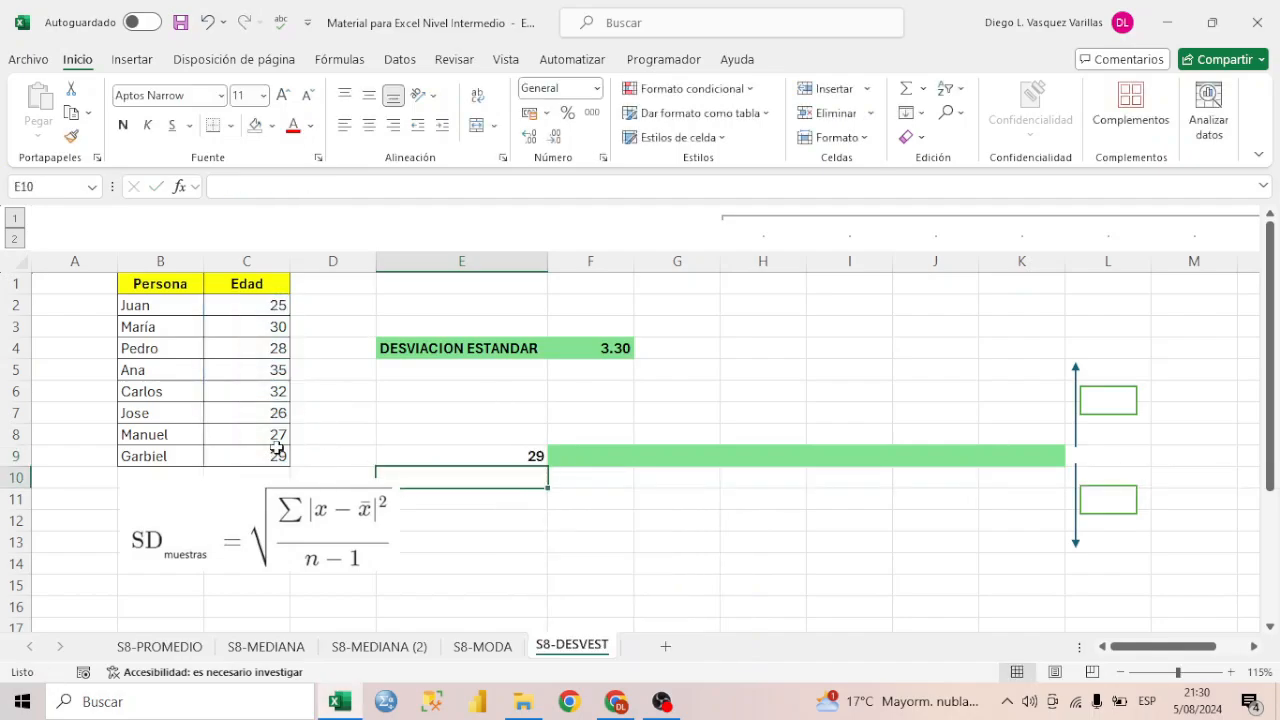
{"action": "left_click", "coordinate": [538, 458]}
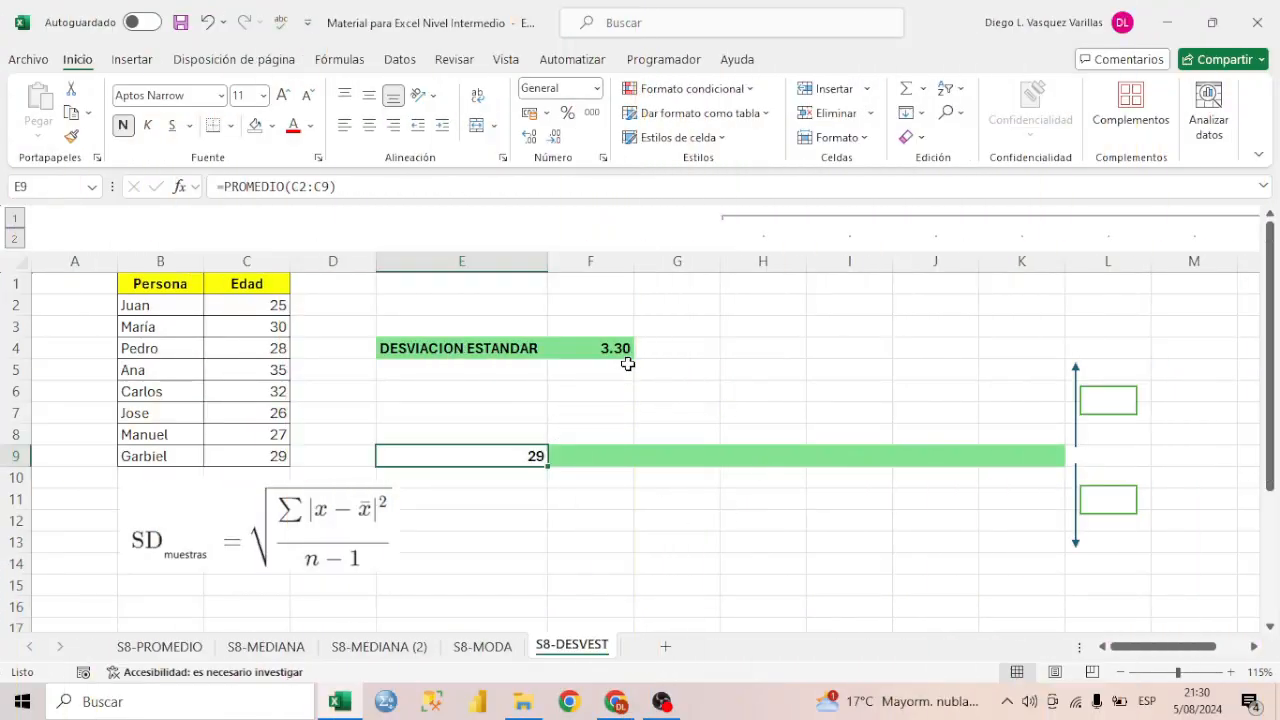
- Add the text 3.30 to both rectangles beside the vertical arrows above and below the green average line
{"action": "left_click_drag", "start_coordinate": [272, 306], "coordinate": [269, 451]}
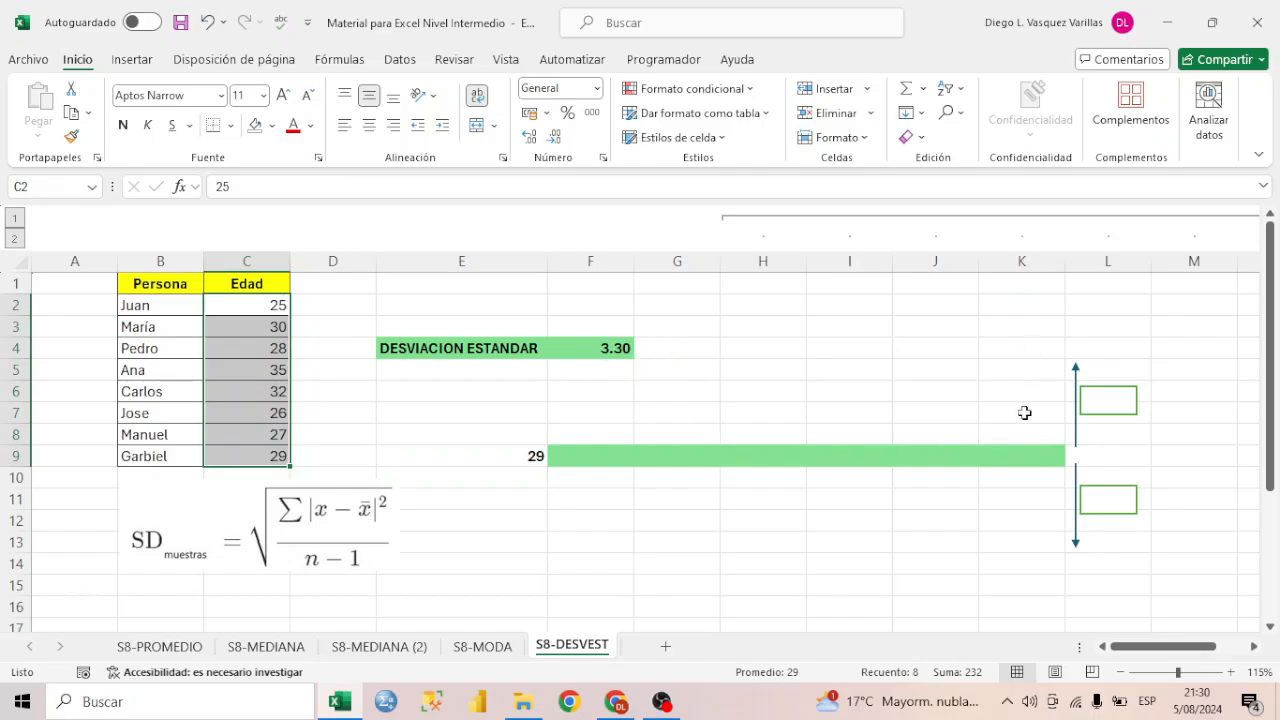
{"action": "left_click", "coordinate": [630, 348]}
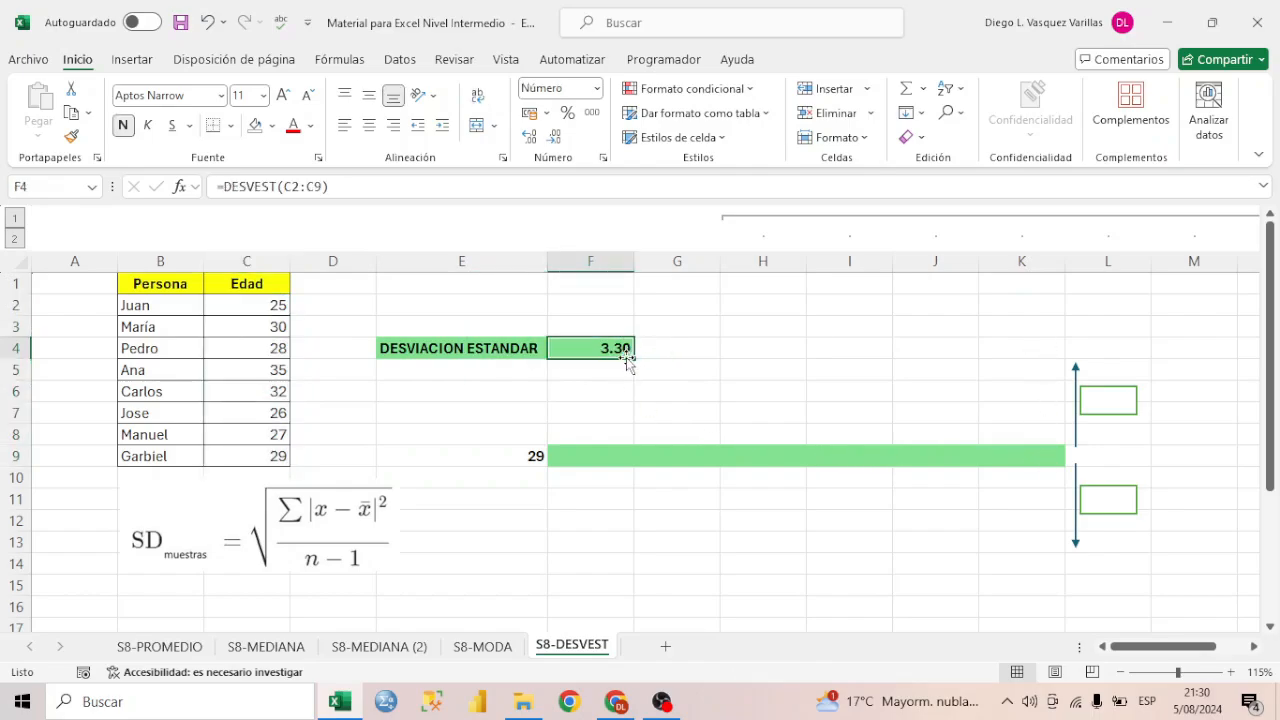
{"action": "left_click", "coordinate": [1131, 452]}
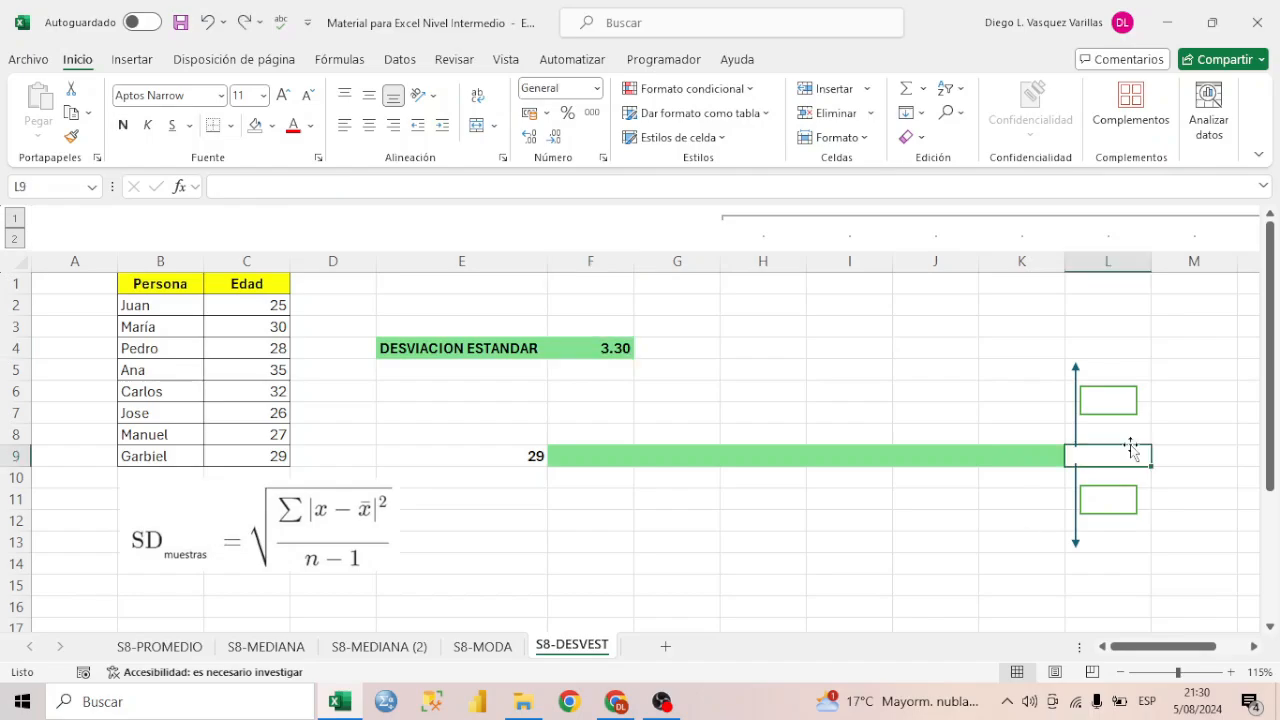
{"action": "left_click", "coordinate": [1110, 400]}
{"action": "right_click", "coordinate": [1115, 400]}
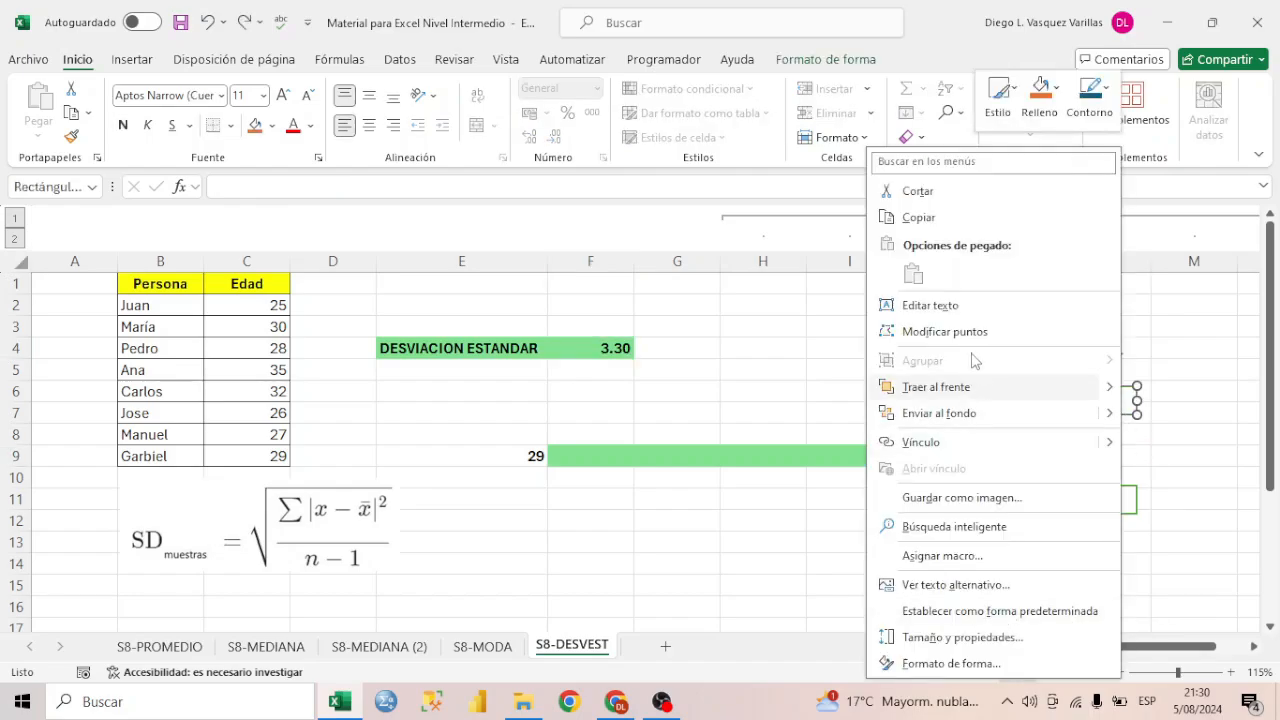
{"action": "left_click", "coordinate": [976, 306]}
{"action": "right_click", "coordinate": [1105, 484]}
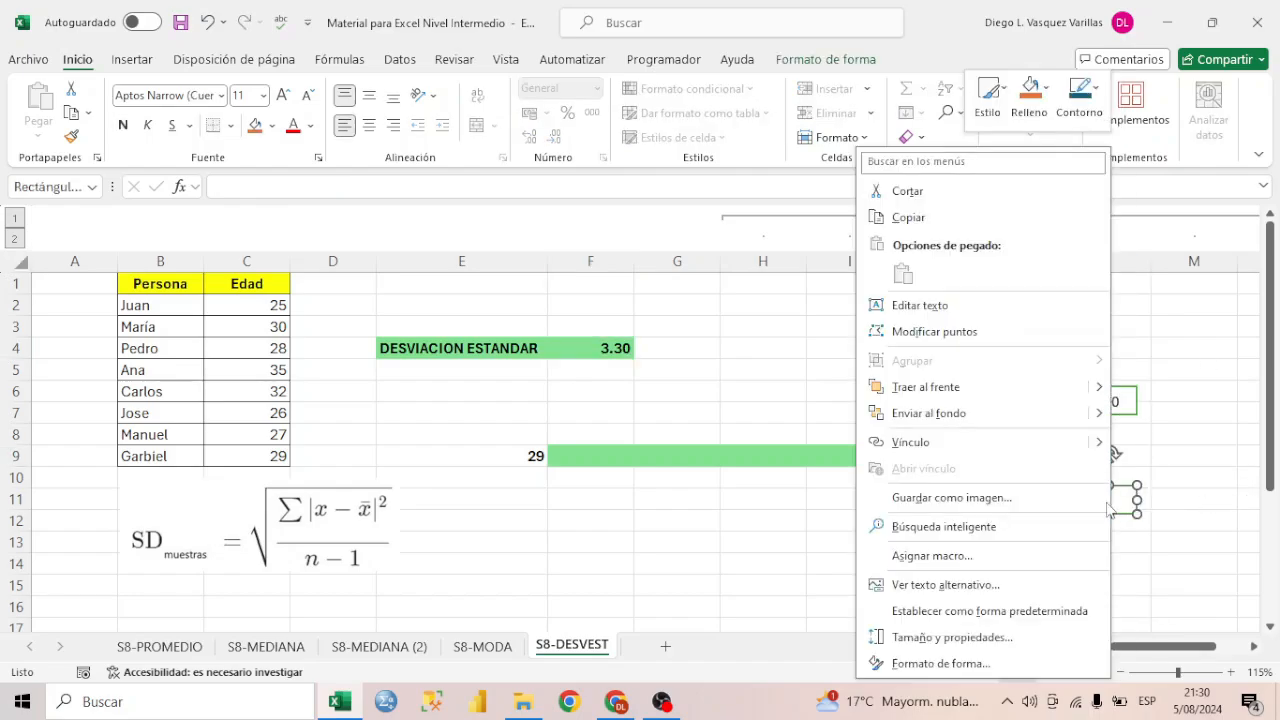
{"action": "left_click", "coordinate": [965, 304]}
{"action": "type", "text": "3.30"}
- Calculate the upper limit +29+3.3 in L4 and the lower limit +29-3.3 in L14
{"action": "left_click", "coordinate": [1108, 350]}
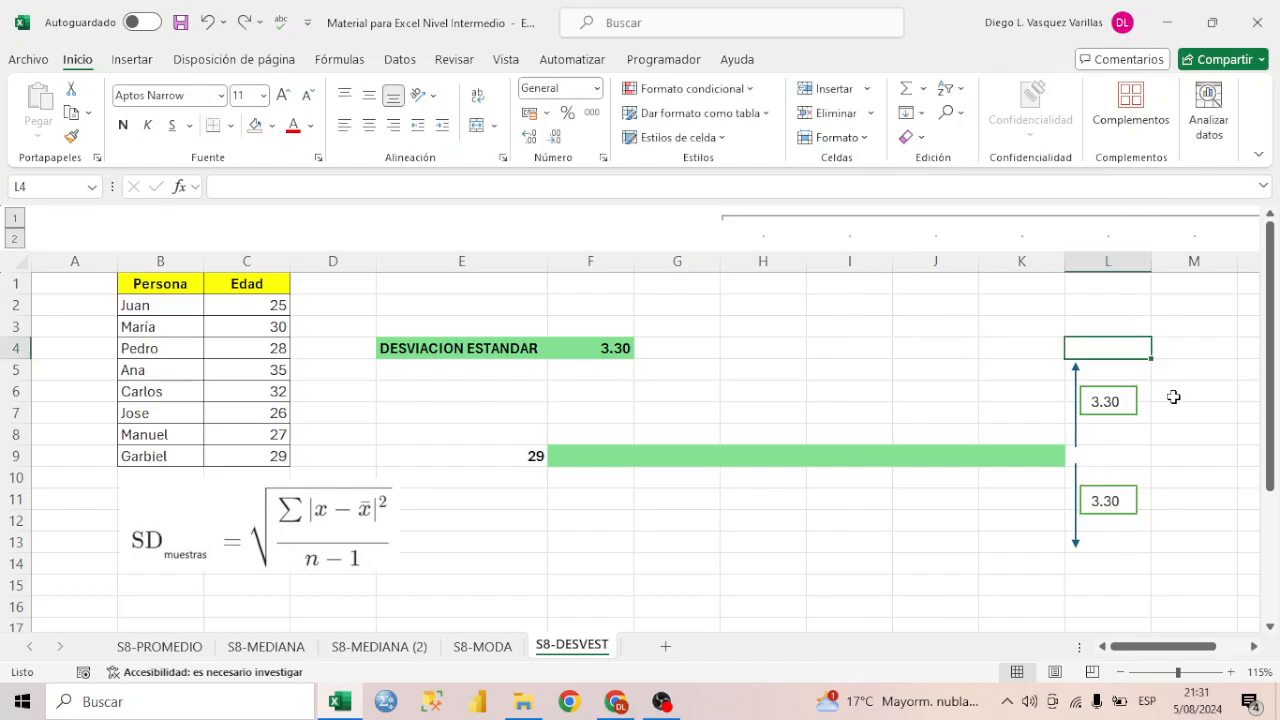
{"action": "type", "text": "+29+3.3"}
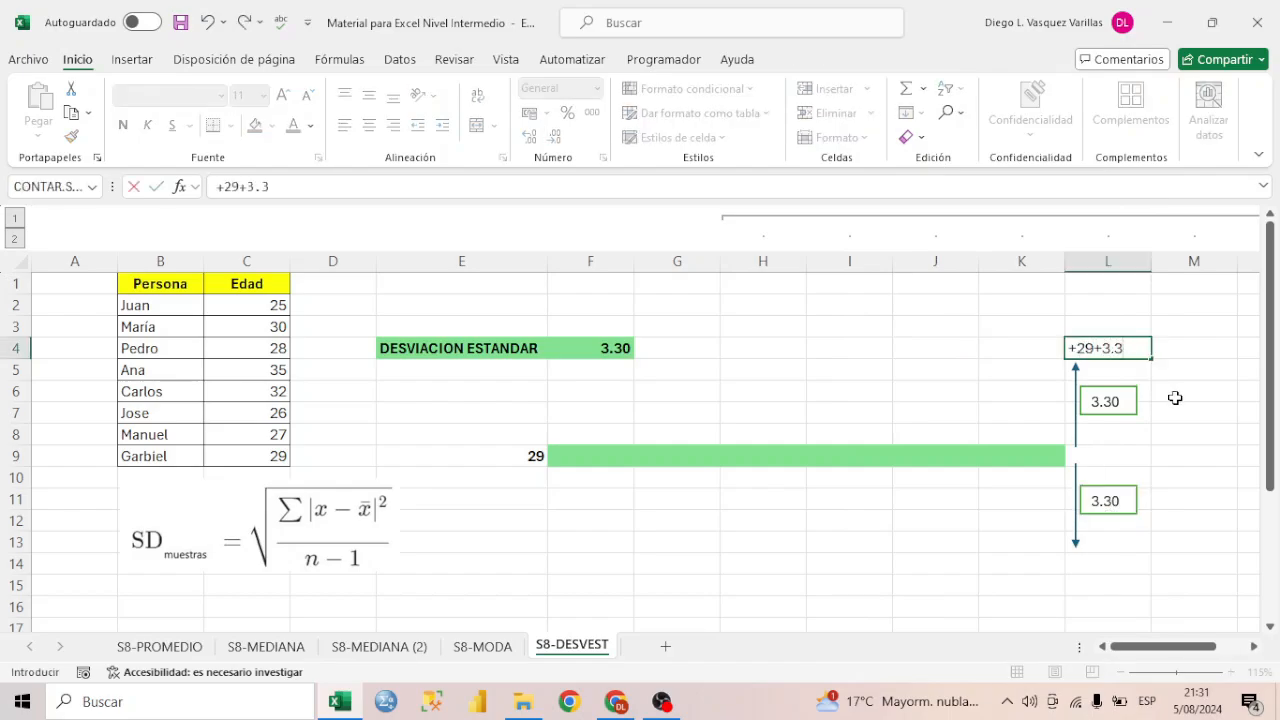
{"action": "key", "text": "Return"}
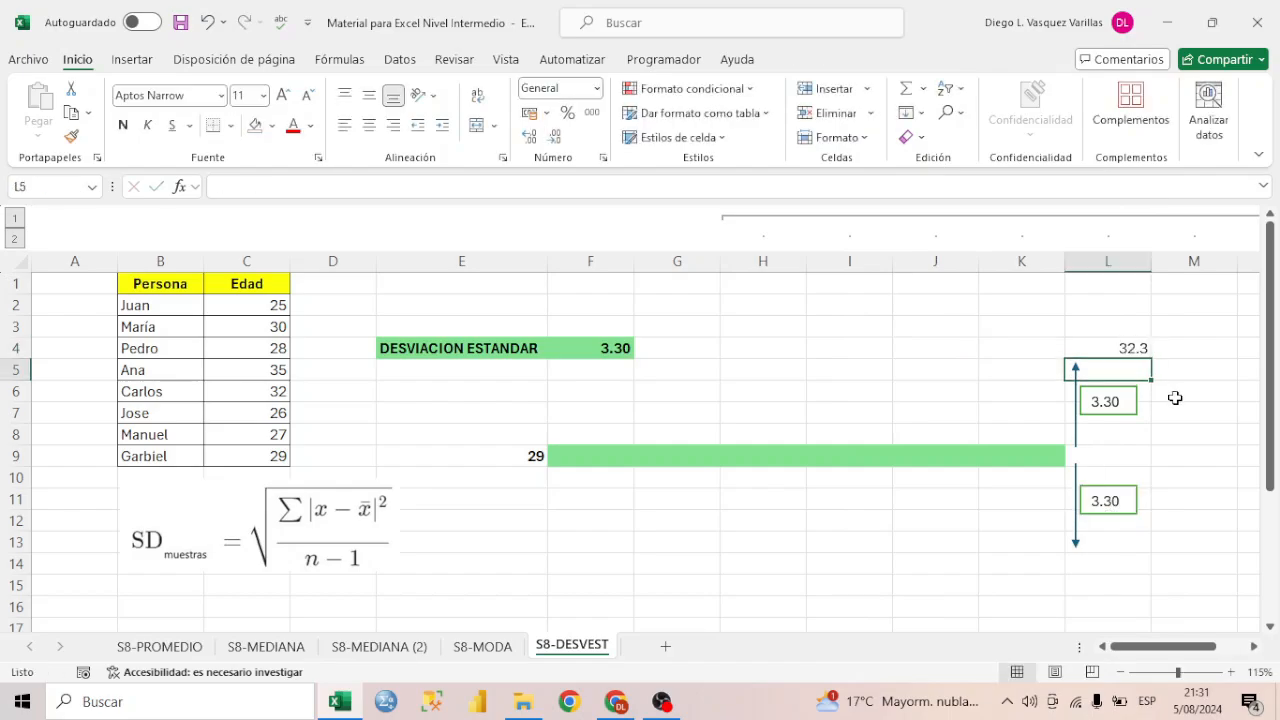
{"action": "left_click", "coordinate": [1110, 565]}
{"action": "type", "text": "+29-"}
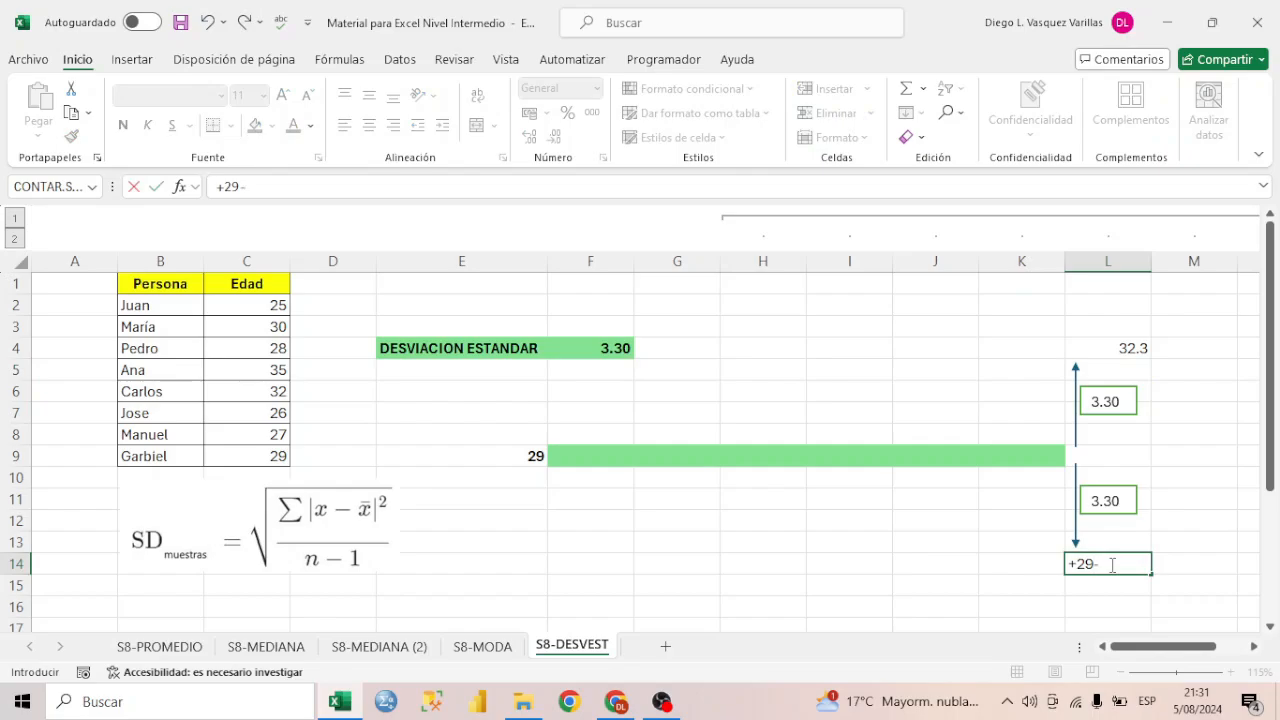
{"action": "type", "text": "3.3"}
{"action": "key", "text": "Return"}
{"action": "left_click", "coordinate": [1113, 564]}
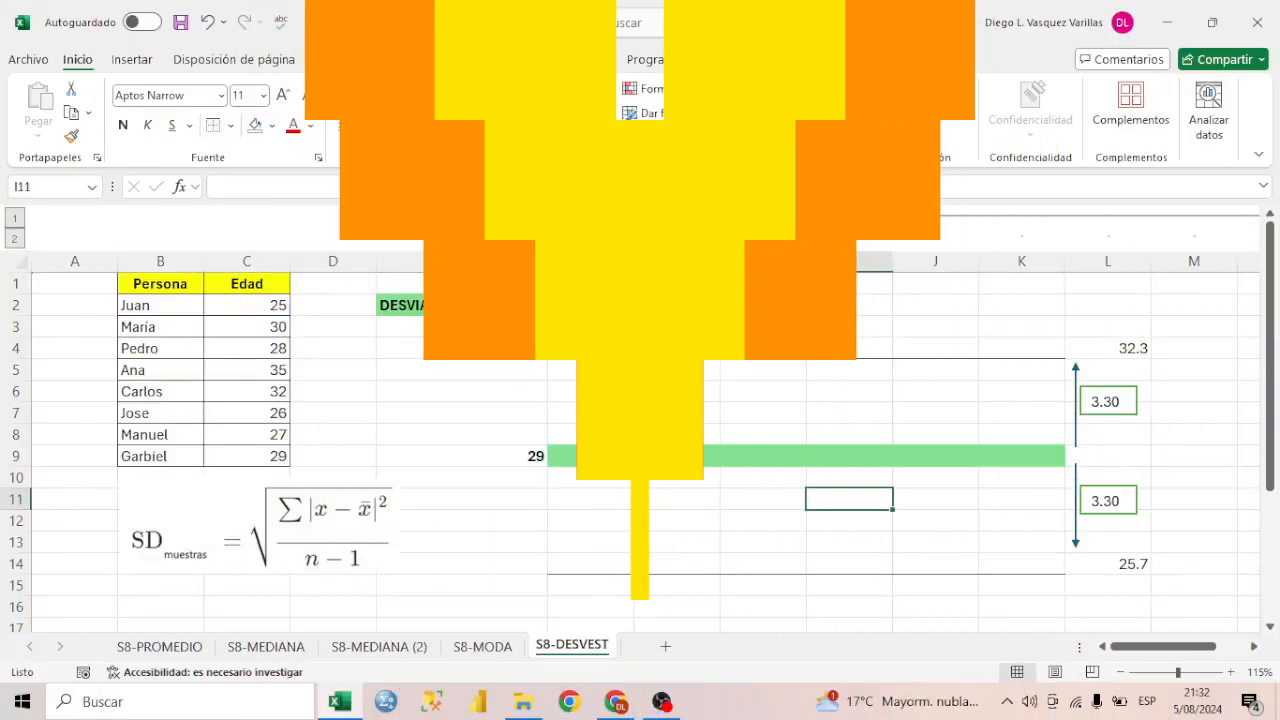
- Fill the ranges F5:K8 and F10:K14, above and below the green average line, with light blue
{"action": "left_click_drag", "start_coordinate": [600, 374], "coordinate": [1005, 430]}
{"action": "left_click_drag", "start_coordinate": [1020, 564], "coordinate": [629, 480]}
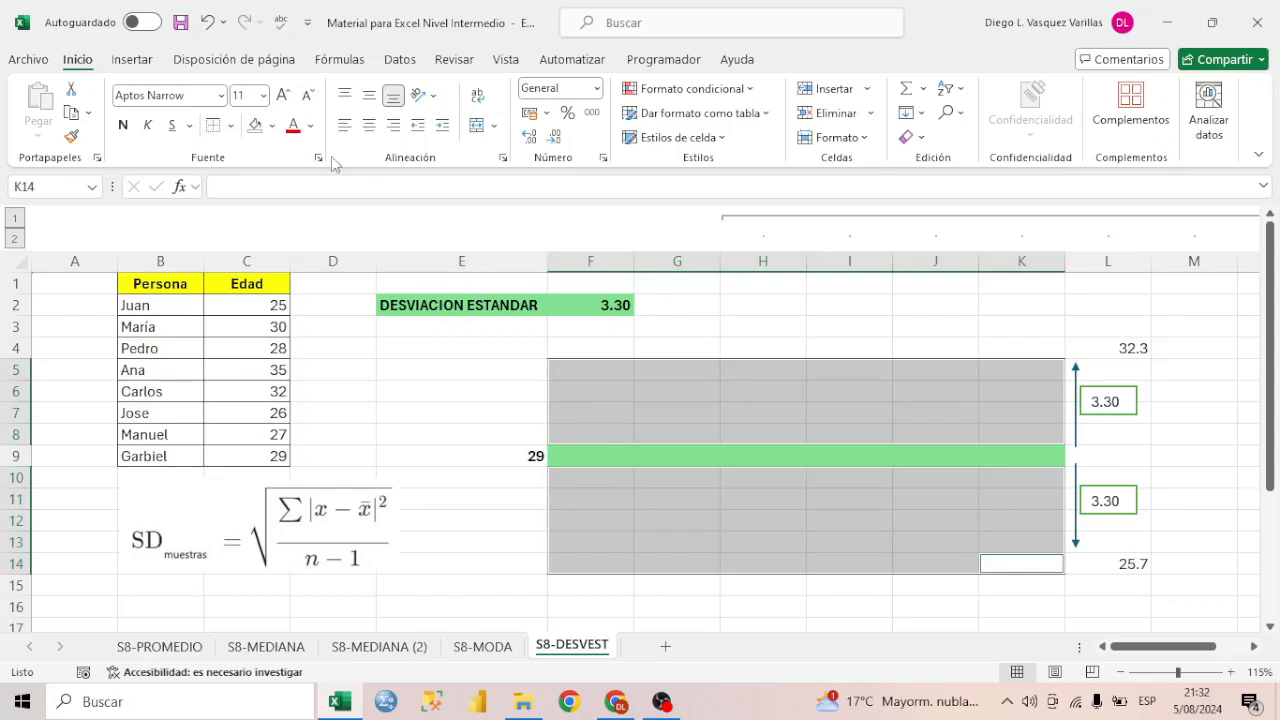
{"action": "left_click", "coordinate": [272, 130]}
{"action": "left_click", "coordinate": [366, 195]}
{"action": "left_click", "coordinate": [763, 434]}
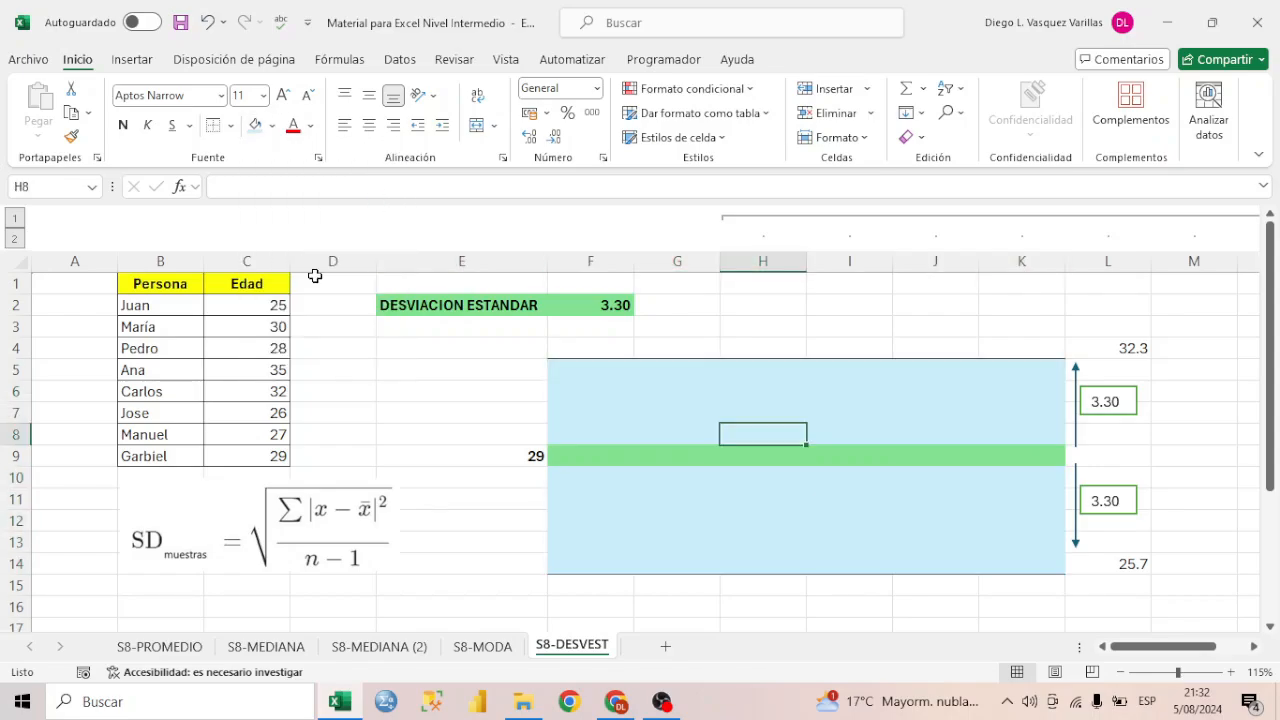
- Copy the ages in C2 and C3 as values only into F16 and F7 respectively, coloring the copied source ages red
{"action": "left_click", "coordinate": [263, 303]}
{"action": "key", "text": "ctrl+c"}
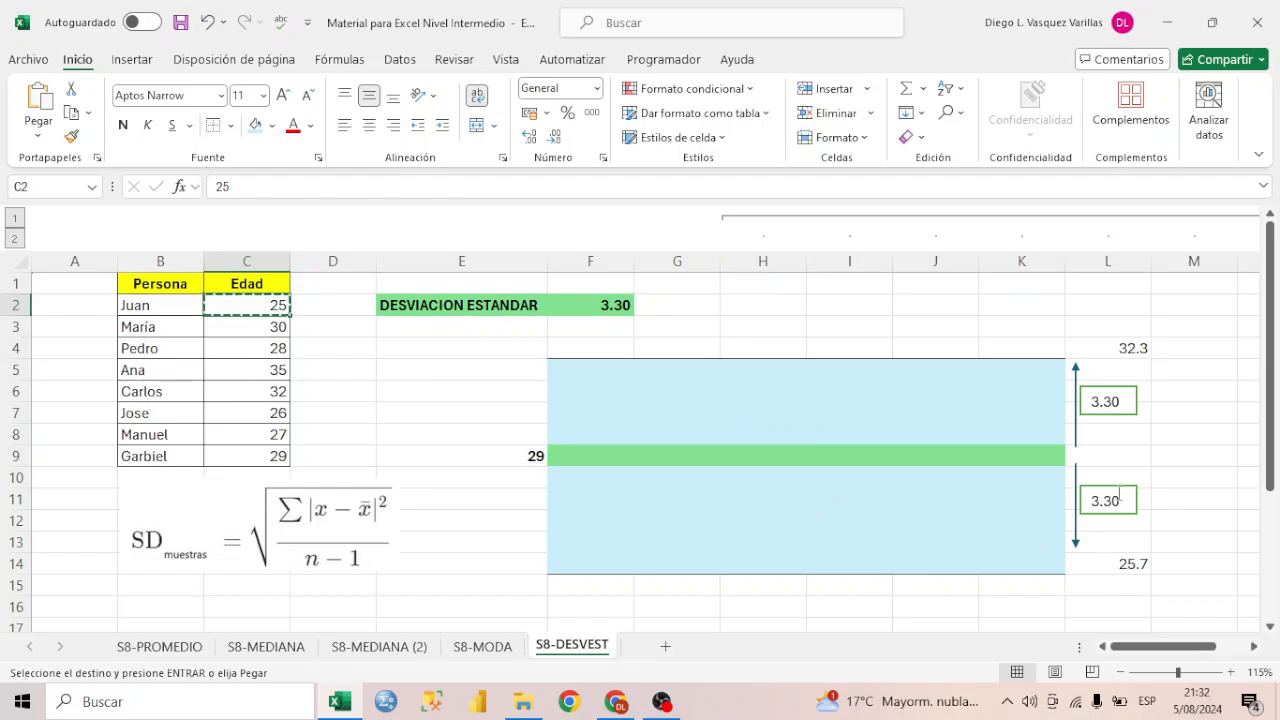
{"action": "right_click", "coordinate": [626, 600]}
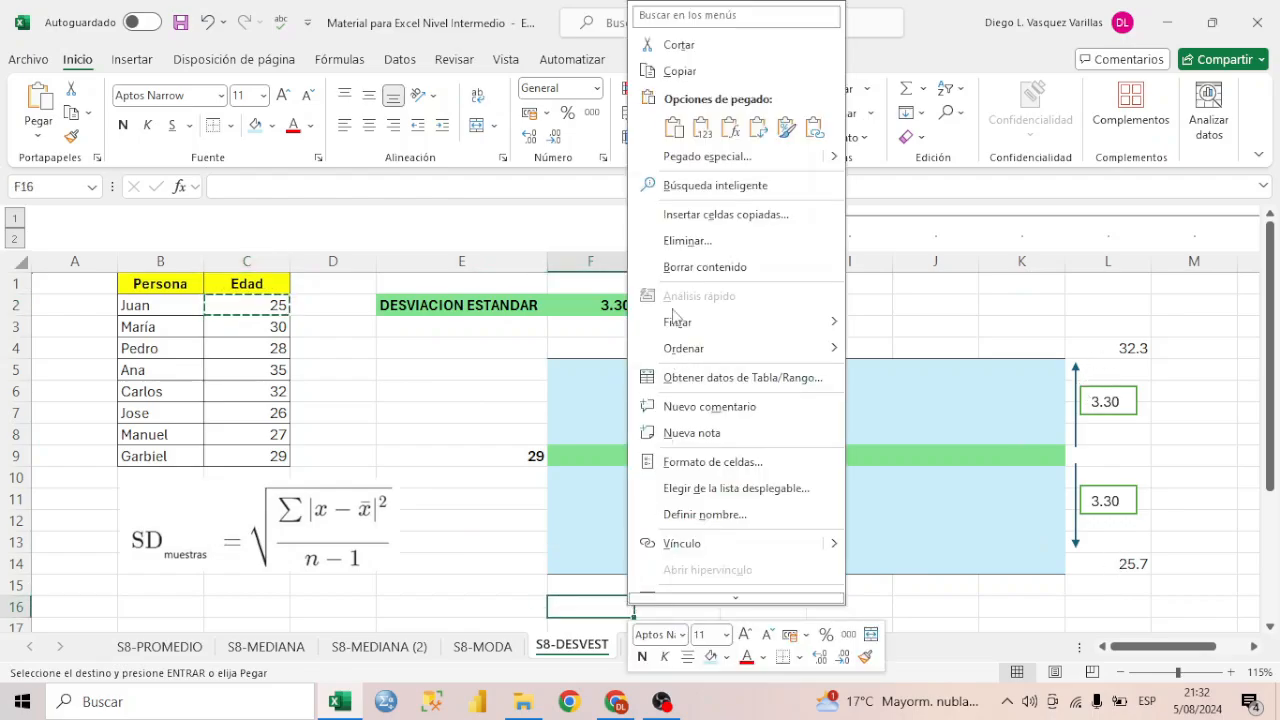
{"action": "left_click", "coordinate": [704, 129]}
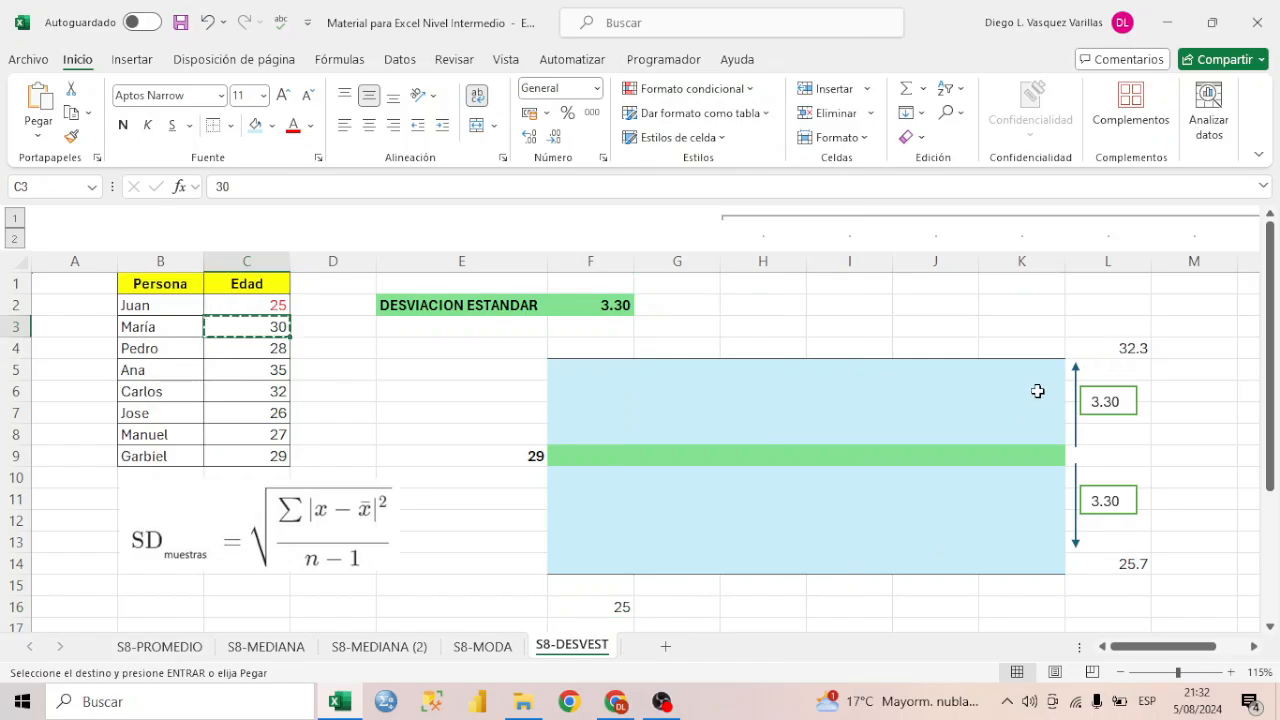
{"action": "left_click", "coordinate": [612, 410]}
{"action": "right_click", "coordinate": [612, 410]}
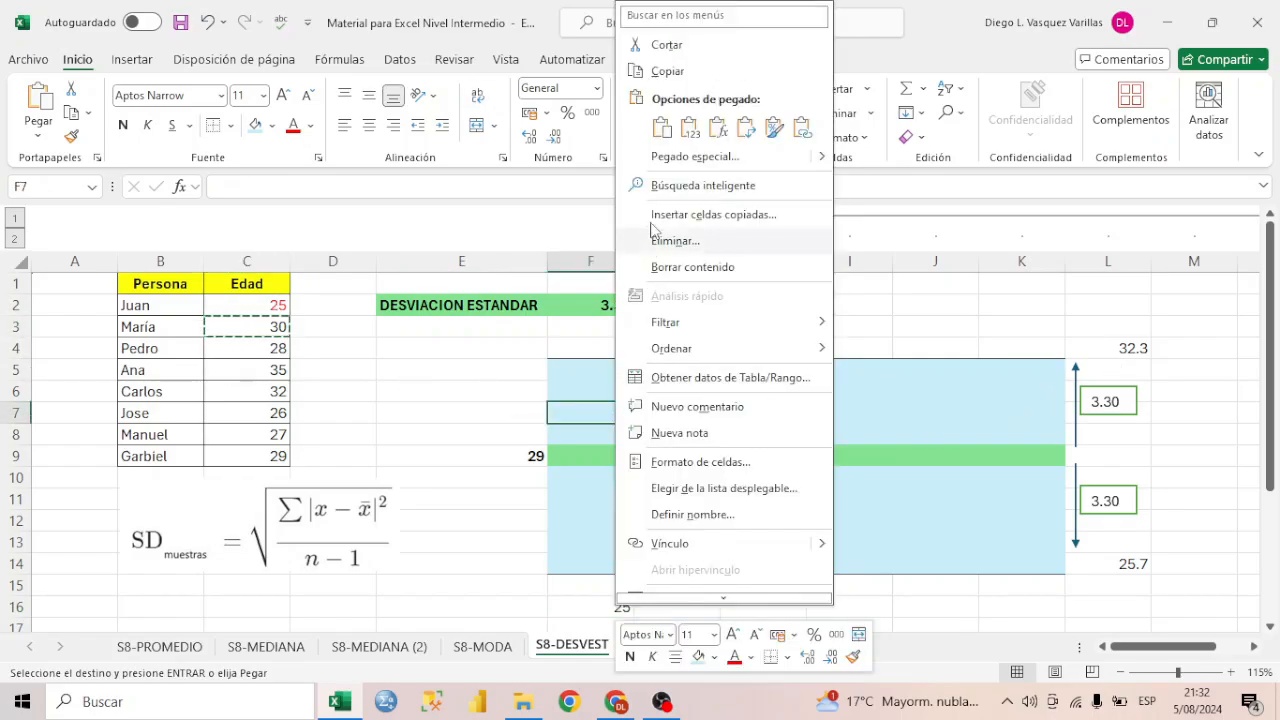
{"action": "left_click", "coordinate": [689, 128]}
- Copy the ages in C4 and C5 as values only into F11 and F4 respectively, marking both source ages in red
{"action": "left_click", "coordinate": [254, 350]}
{"action": "key", "text": "ctrl+c"}
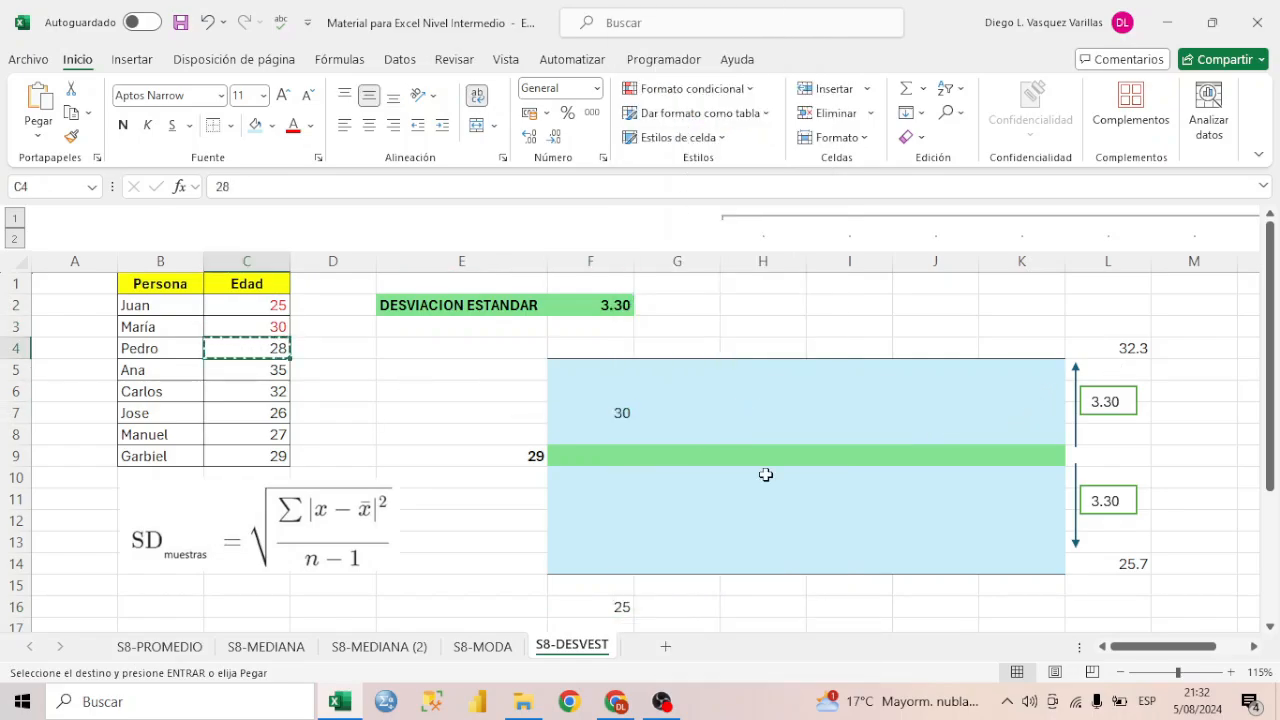
{"action": "right_click", "coordinate": [606, 505]}
{"action": "left_click", "coordinate": [690, 128]}
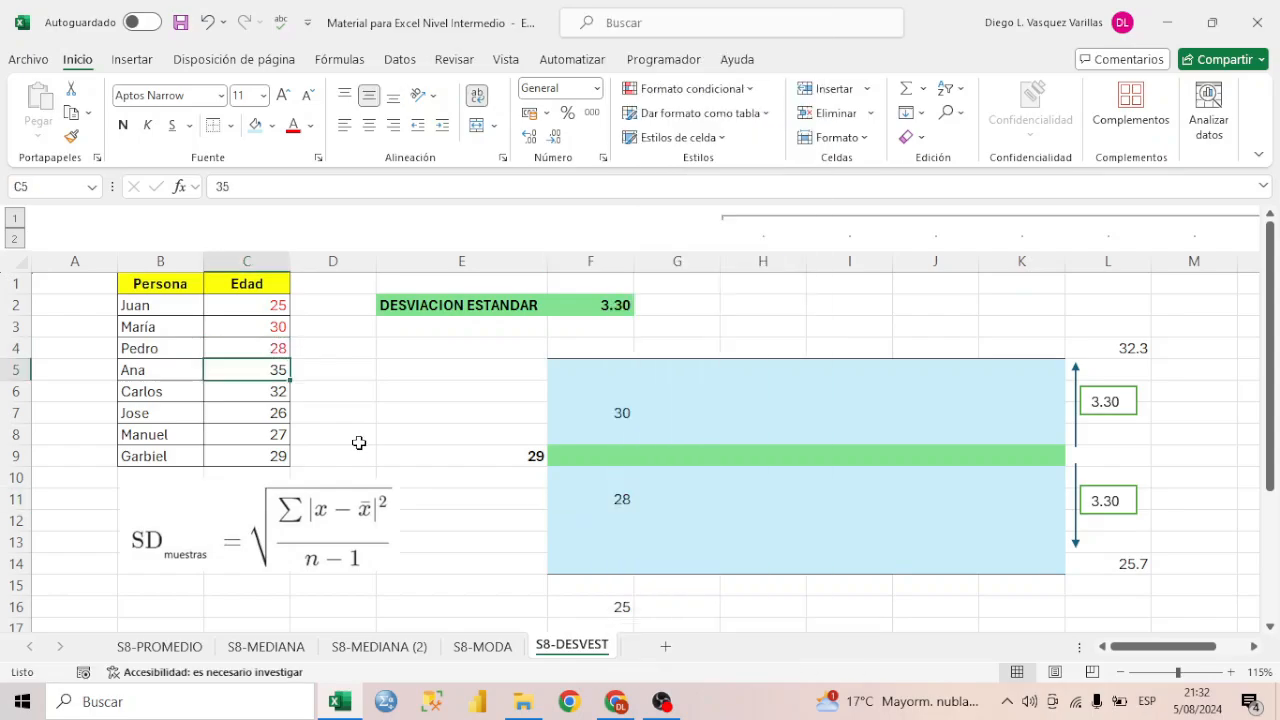
{"action": "key", "text": "ctrl+c"}
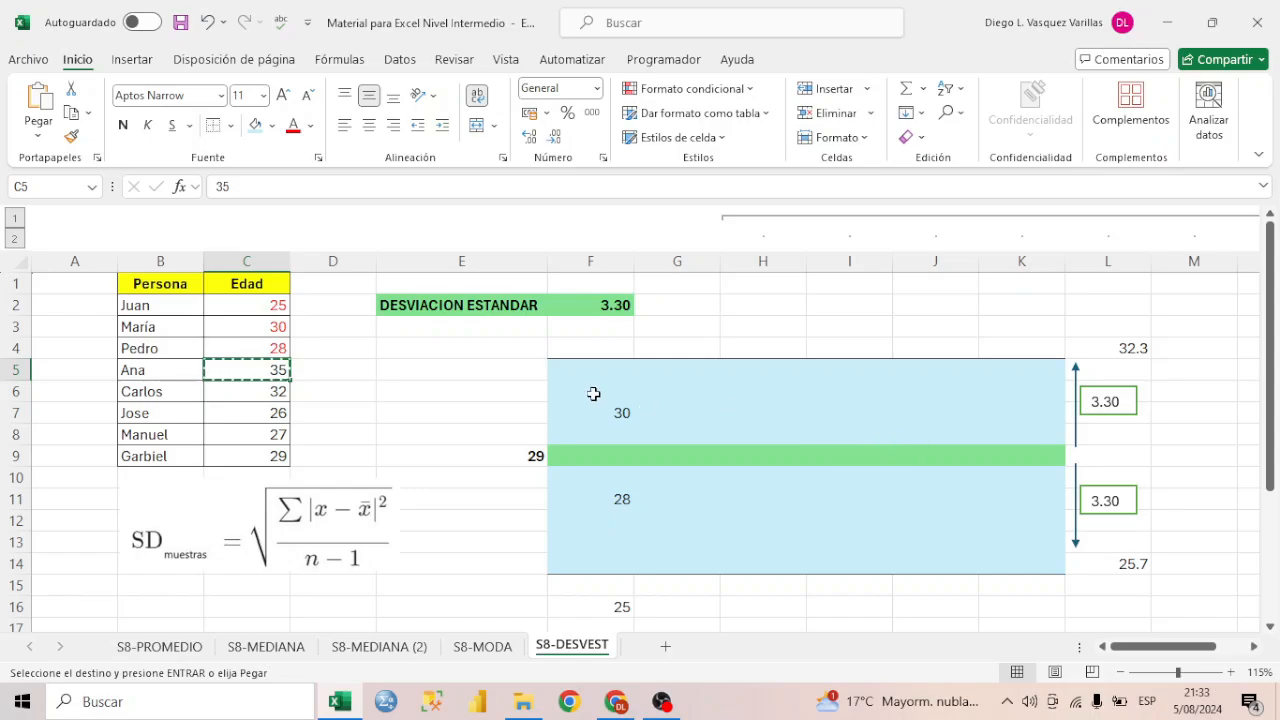
{"action": "right_click", "coordinate": [598, 350]}
{"action": "left_click", "coordinate": [677, 119]}
- Place the ages from C6 and C7 as values only in G7 and G11 of the band, coloring the source ages red
{"action": "left_click", "coordinate": [277, 391]}
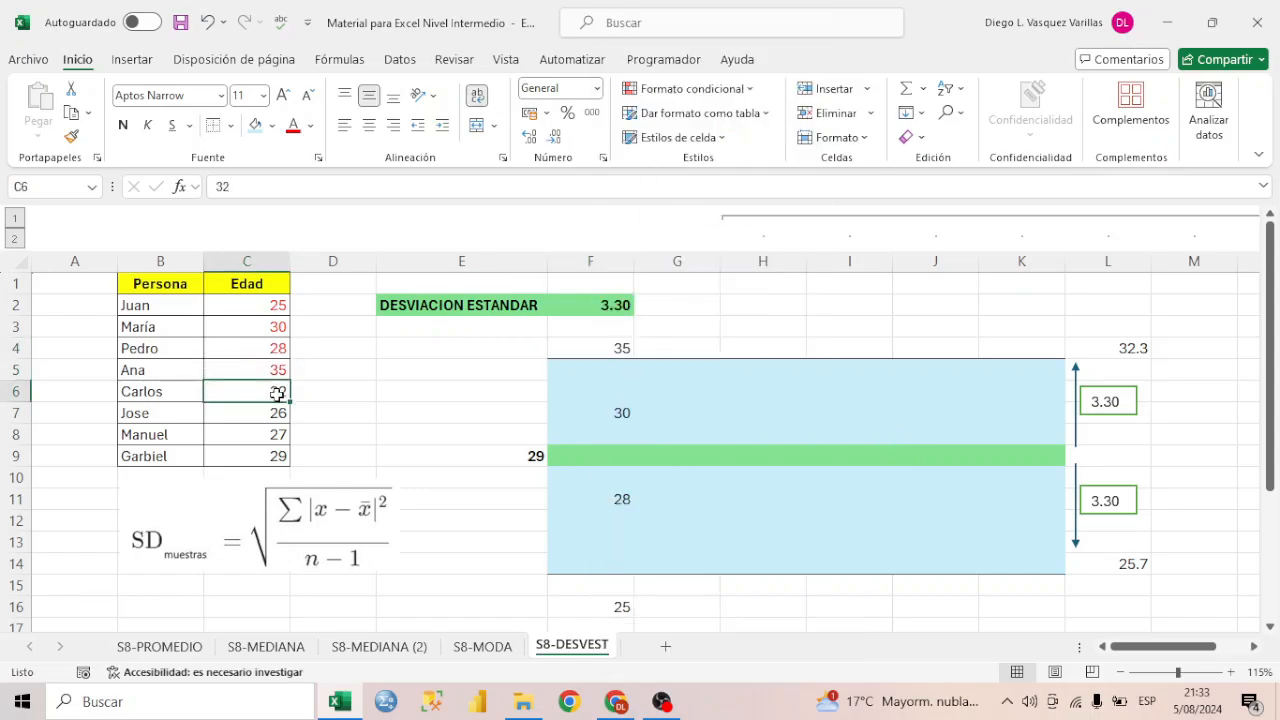
{"action": "key", "text": "ctrl+c"}
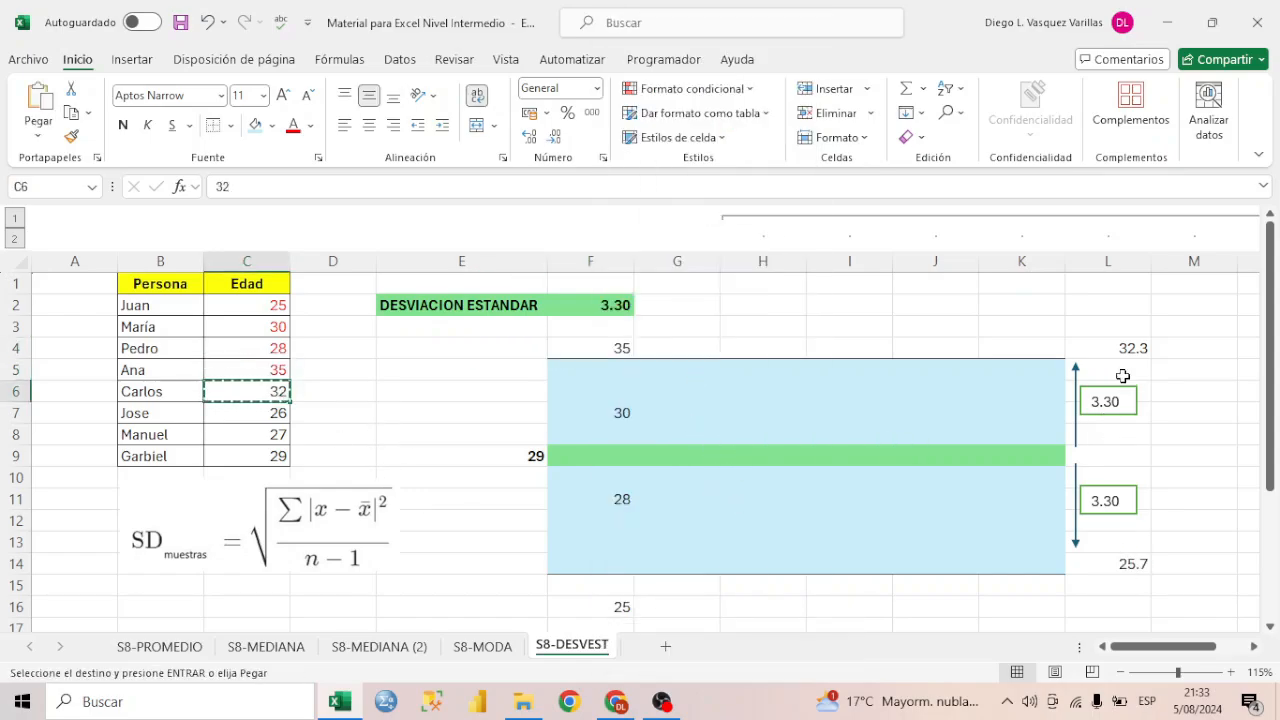
{"action": "right_click", "coordinate": [693, 418]}
{"action": "left_click", "coordinate": [767, 128]}
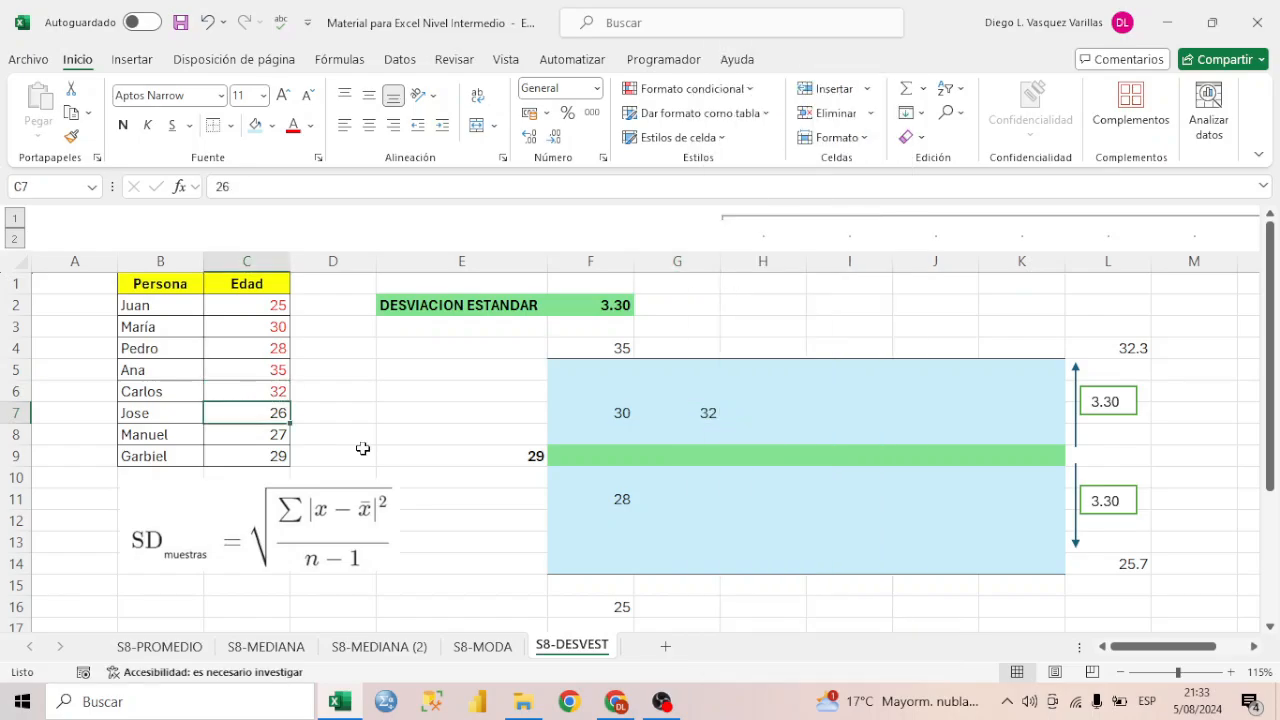
{"action": "key", "text": "ctrl+c"}
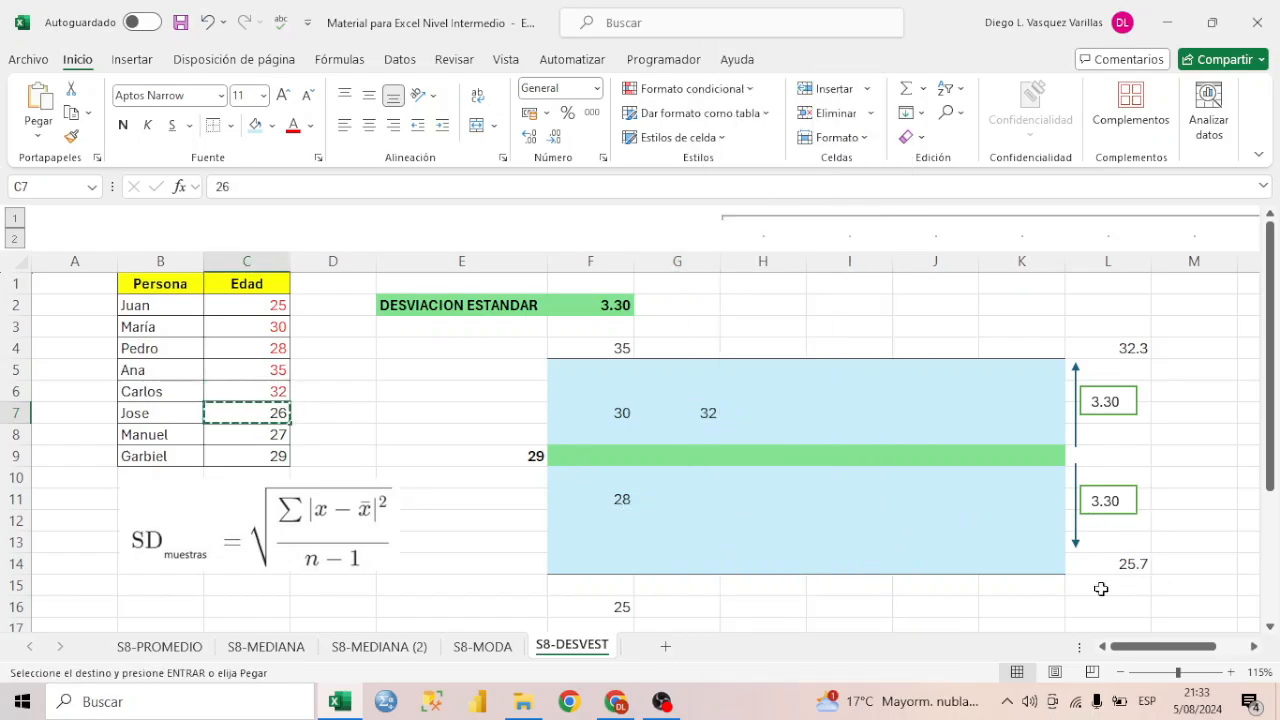
{"action": "right_click", "coordinate": [663, 498]}
{"action": "left_click", "coordinate": [737, 128]}
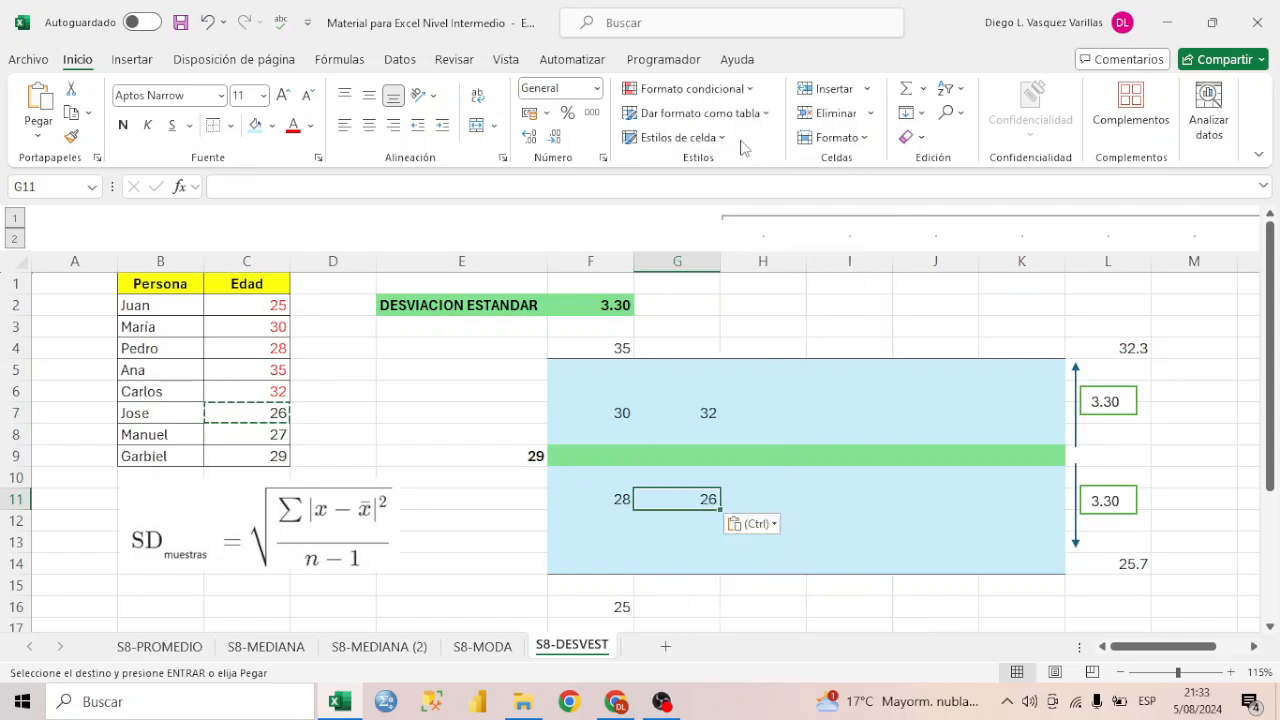
- Place the ages from C8 and C9 as values only in H11 and H9, coloring the source ages red
{"action": "left_click", "coordinate": [246, 434]}
{"action": "key", "text": "ctrl+c"}
{"action": "right_click", "coordinate": [750, 497]}
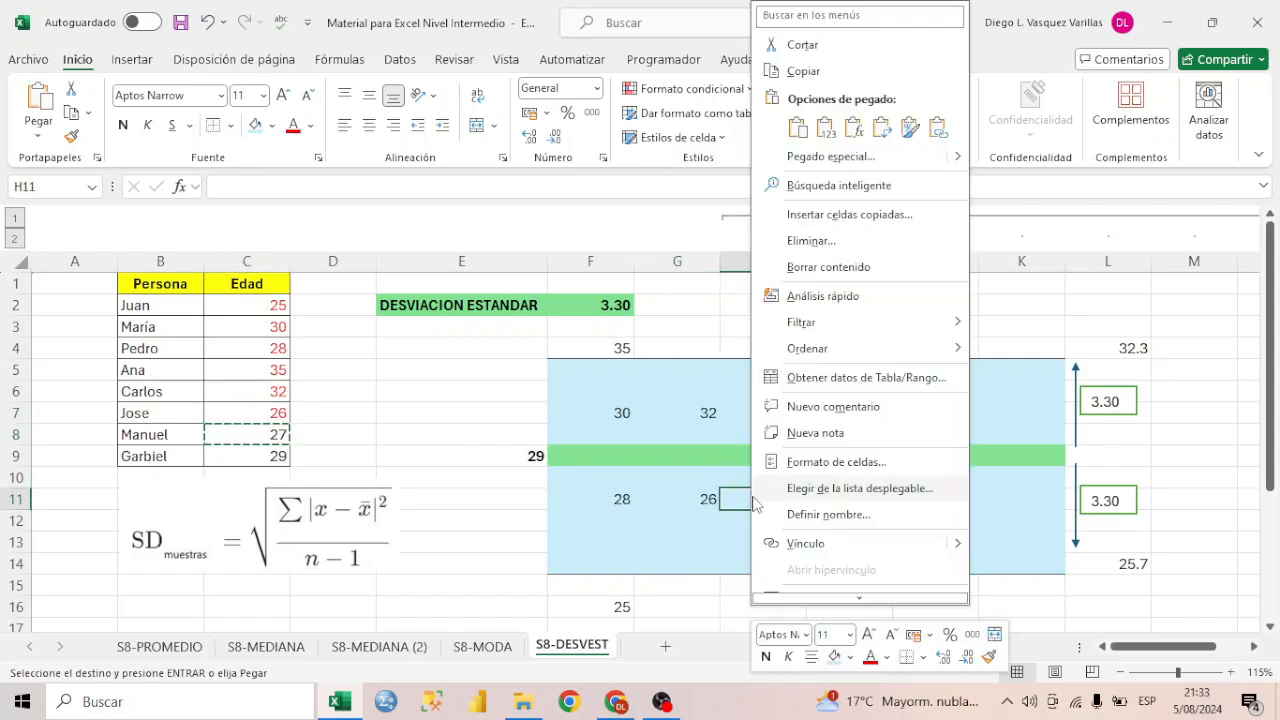
{"action": "left_click", "coordinate": [825, 128]}
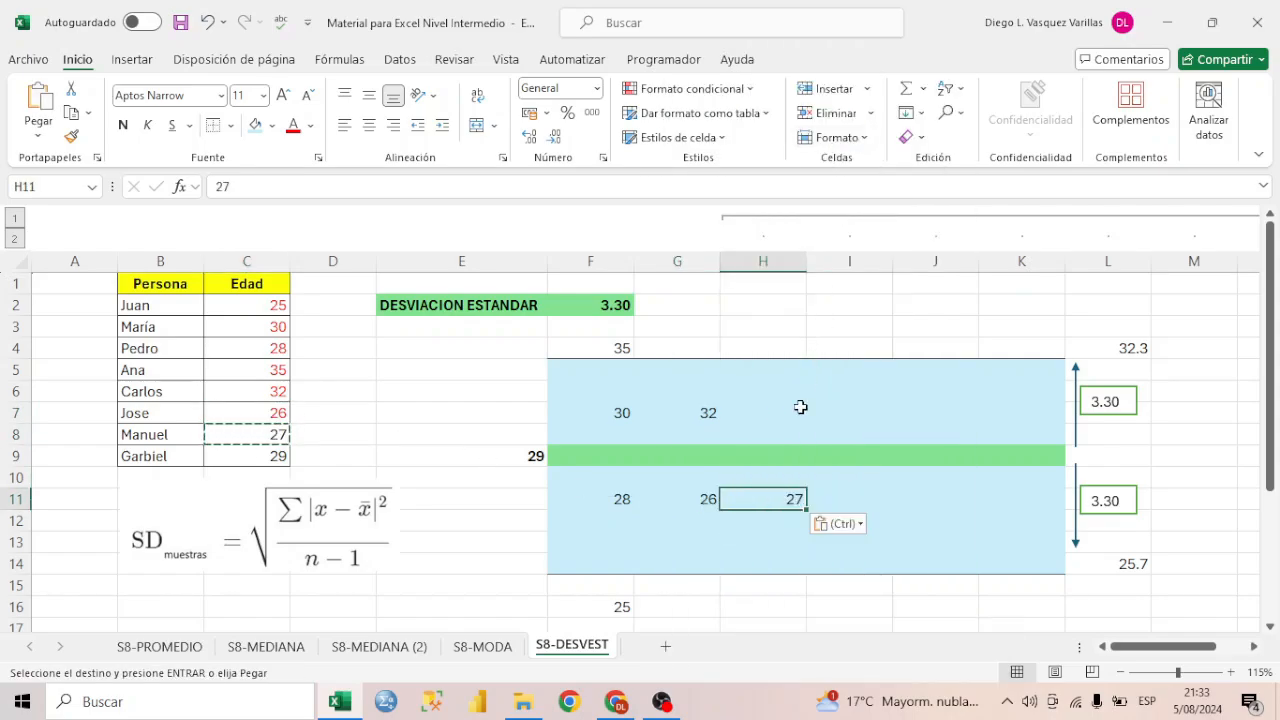
{"action": "left_click", "coordinate": [279, 458]}
{"action": "key", "text": "ctrl+c"}
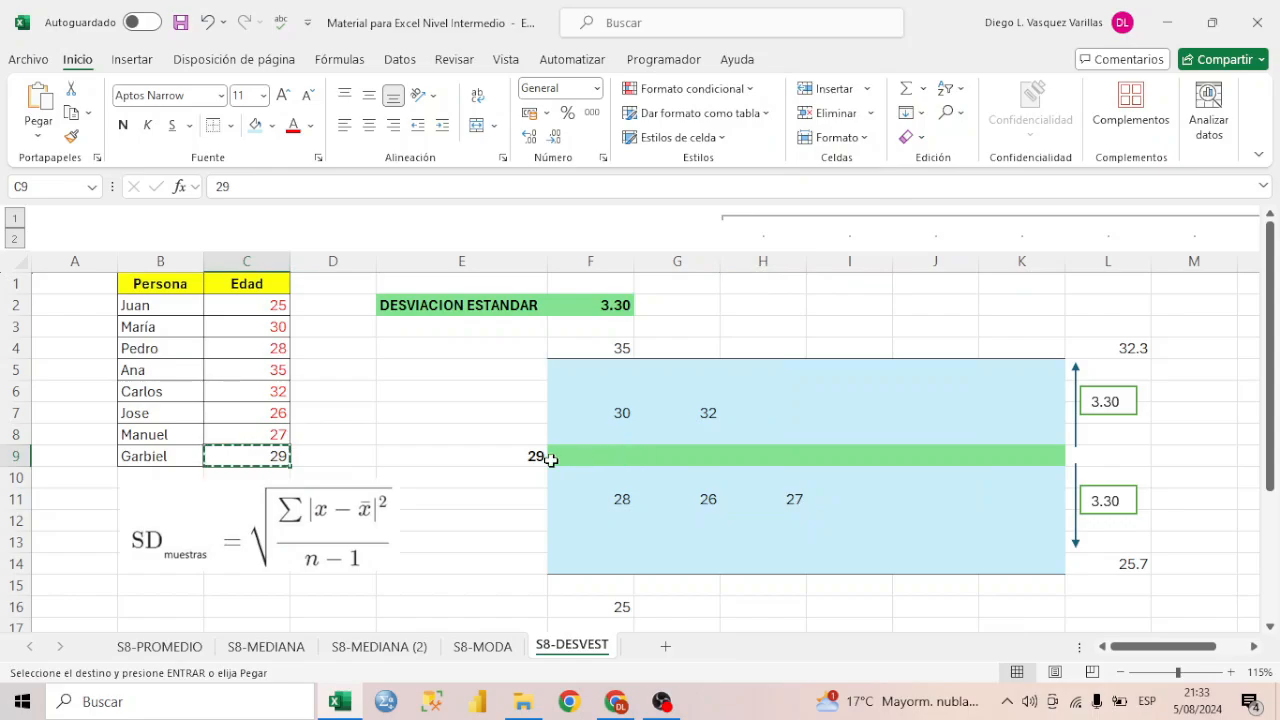
{"action": "right_click", "coordinate": [786, 458]}
{"action": "left_click", "coordinate": [829, 128]}
- Fill the two ages outside the deviation band, C2 and C5, with yellow
{"action": "left_click_drag", "start_coordinate": [266, 305], "coordinate": [278, 455]}
{"action": "left_click", "coordinate": [270, 310]}
{"action": "left_click", "coordinate": [277, 366], "text": "ctrl"}
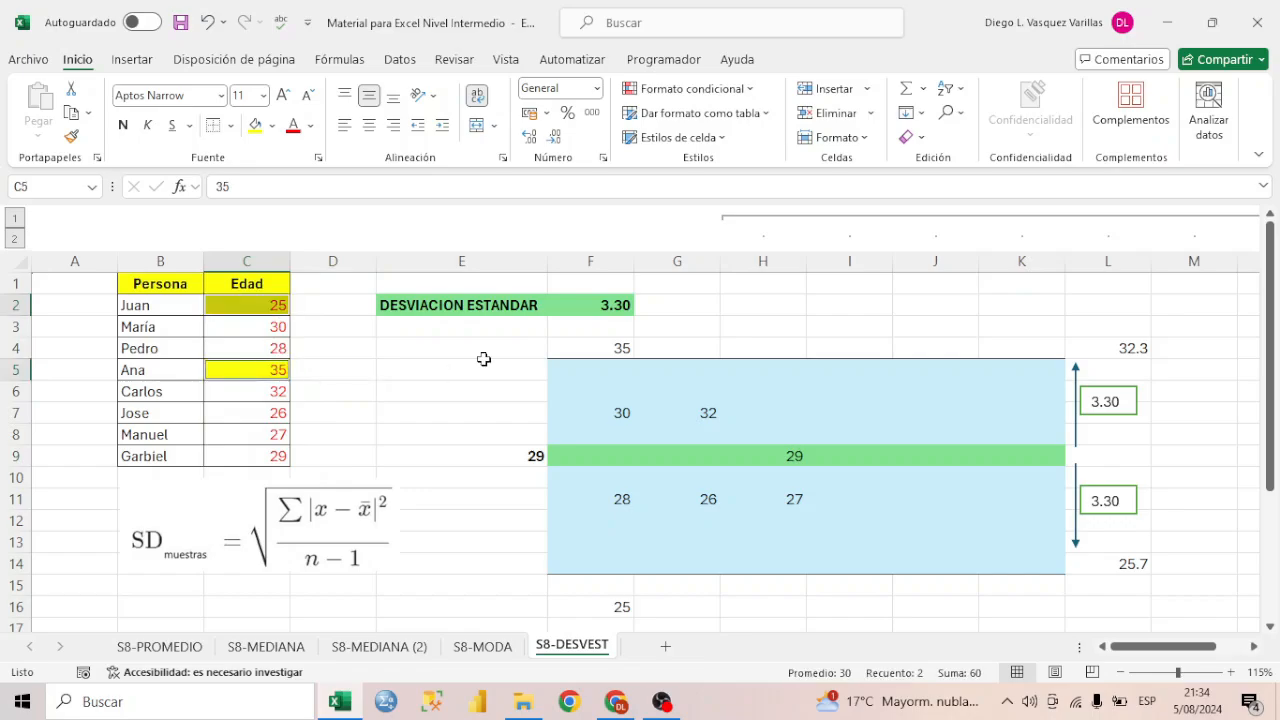
- Examine the ages outside the deviation band in F4 and F16, the ages inside it, and the average line in row 9
{"action": "left_click", "coordinate": [578, 350]}
{"action": "left_click", "coordinate": [623, 600], "text": "ctrl"}
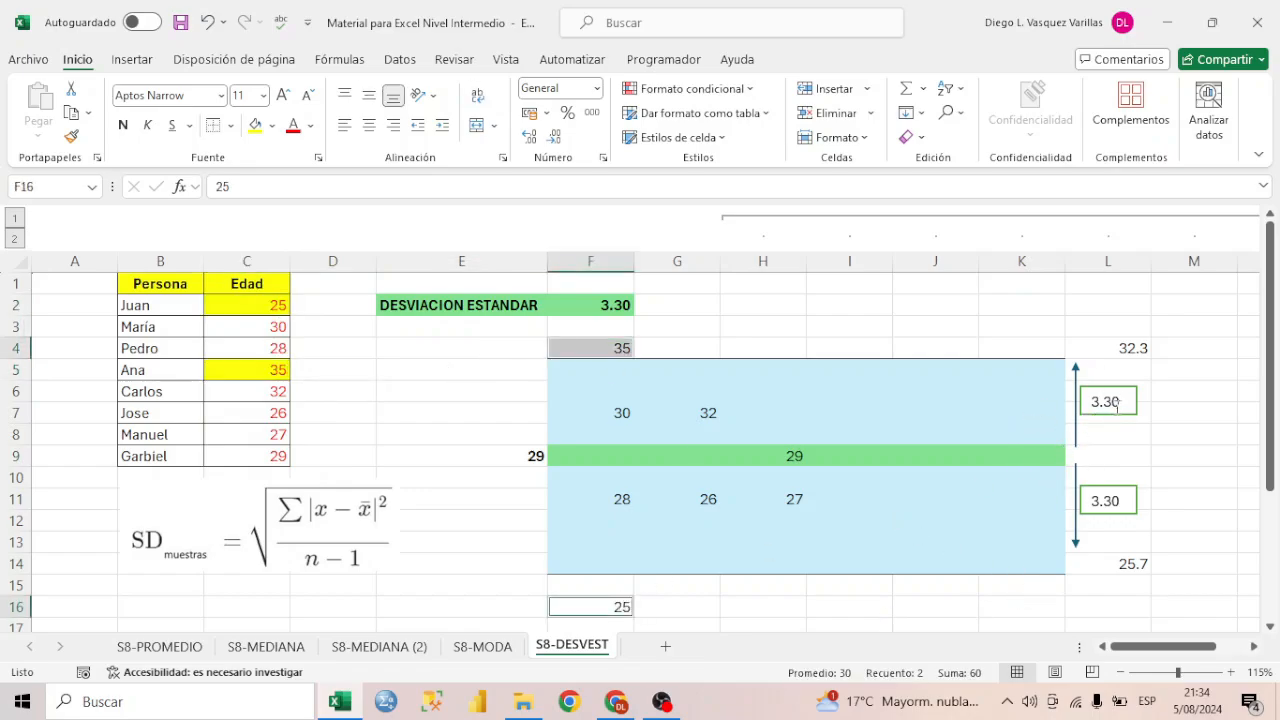
{"action": "left_click", "coordinate": [785, 505]}
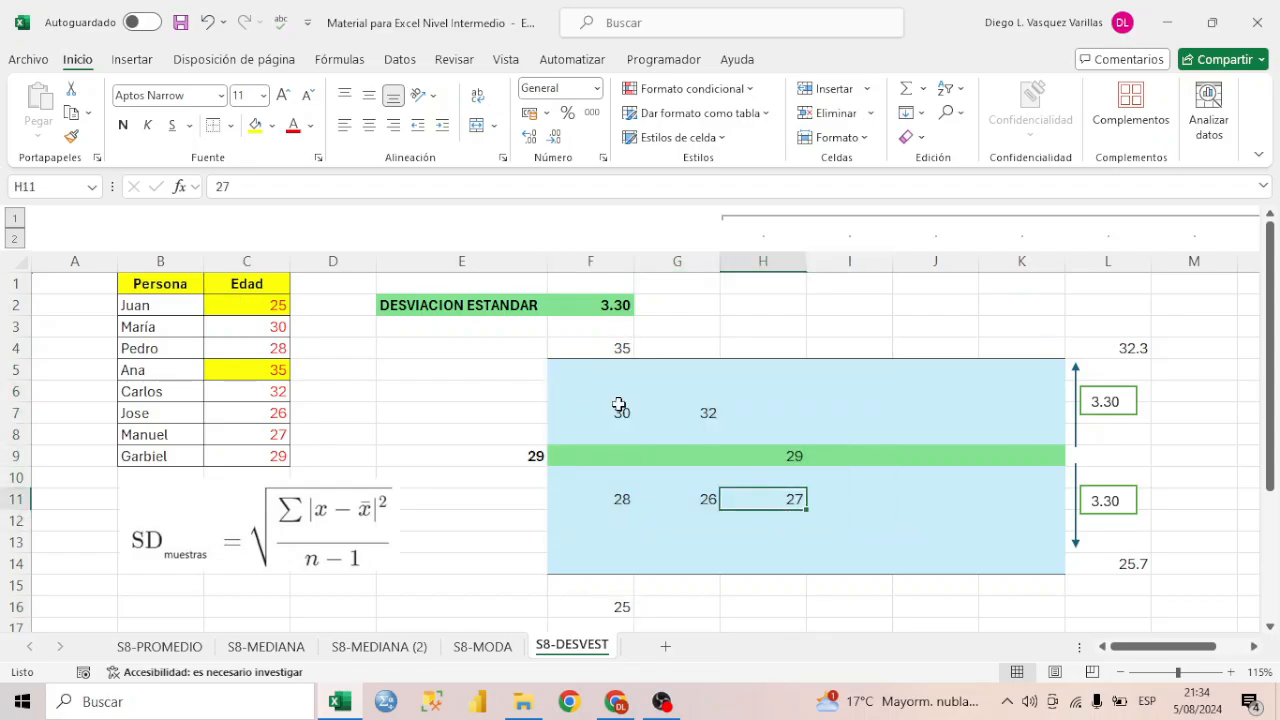
{"action": "left_click_drag", "start_coordinate": [619, 404], "coordinate": [886, 510]}
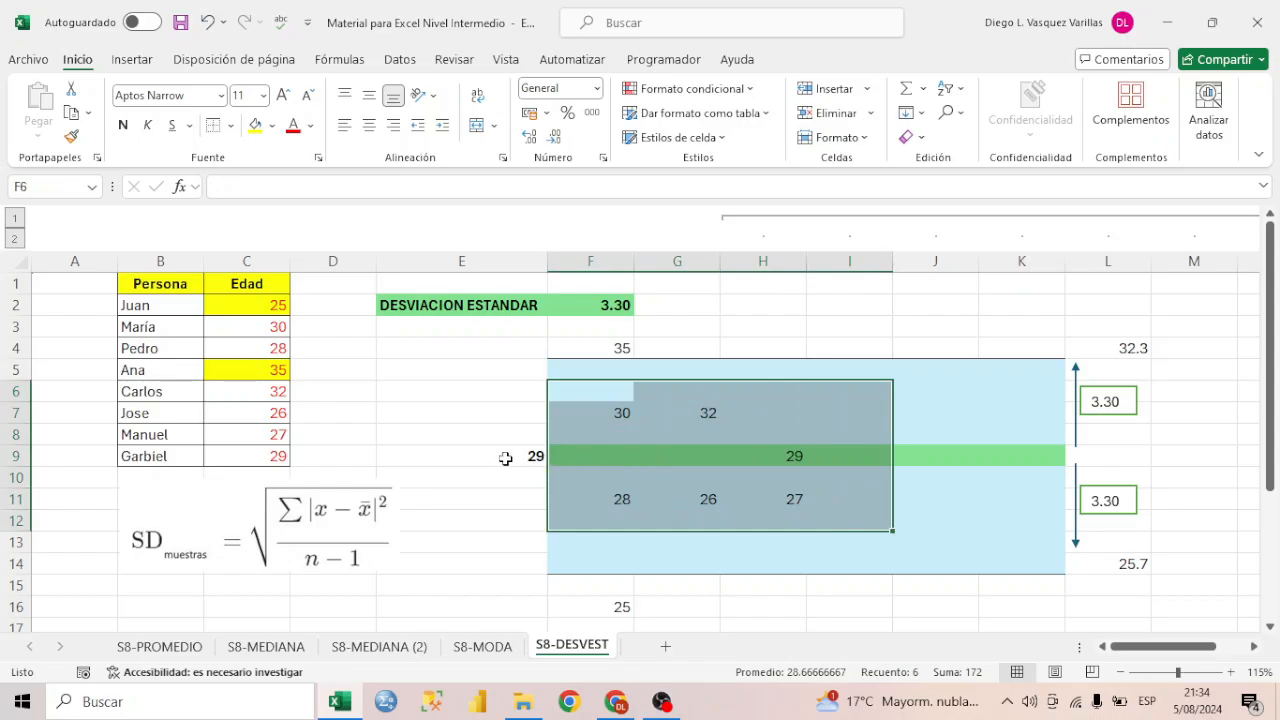
{"action": "left_click_drag", "start_coordinate": [506, 458], "coordinate": [1029, 451]}
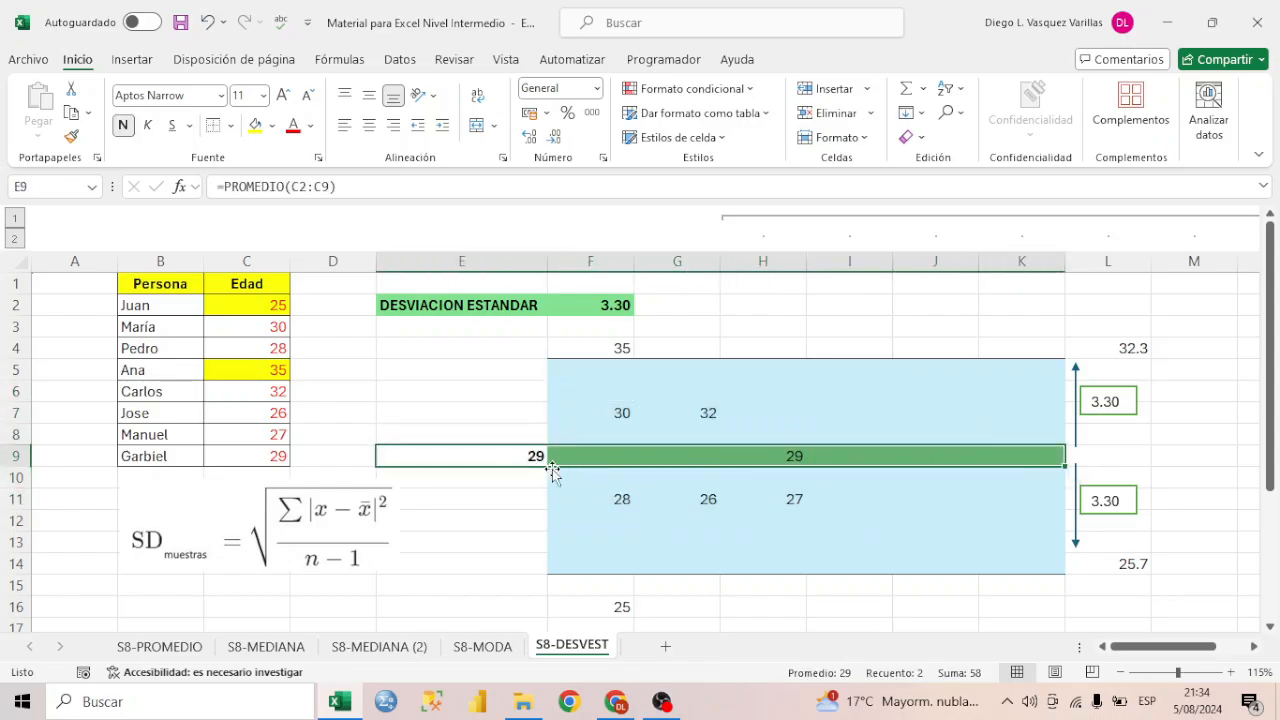
{"action": "left_click_drag", "start_coordinate": [531, 457], "coordinate": [950, 455]}
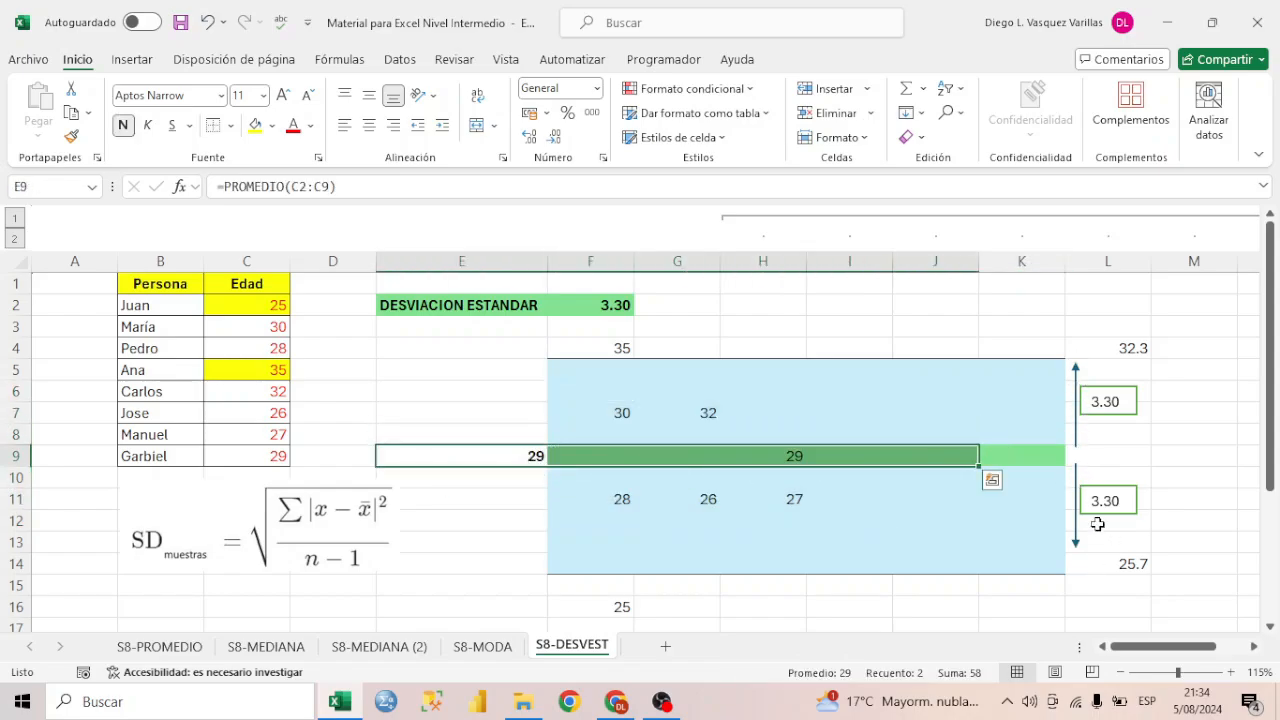